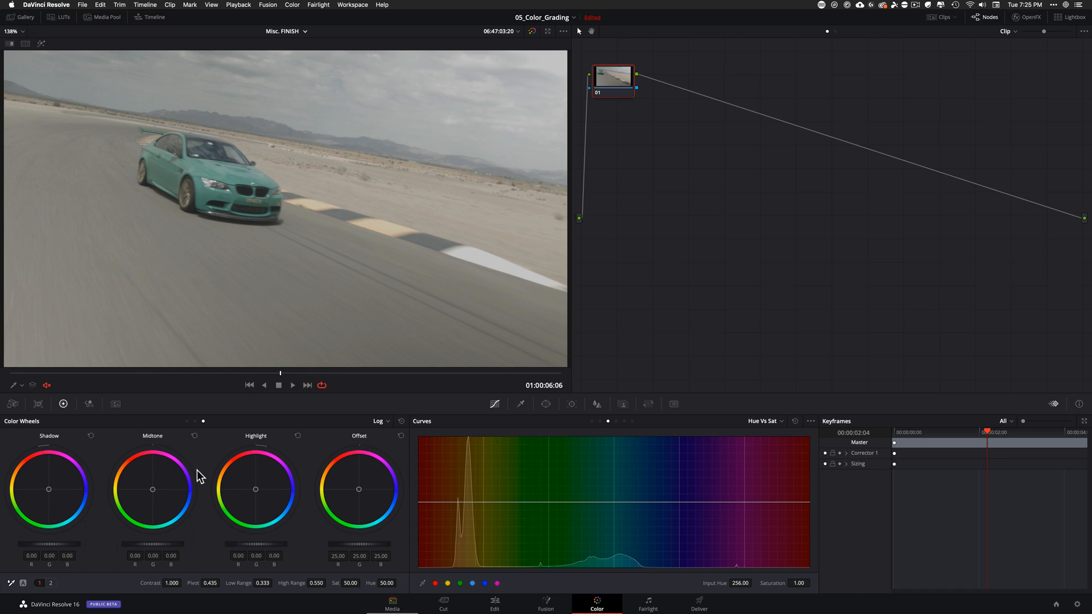
# - Lower the Lift to -0.07 with the primaries wheels and open the video scopes
pyautogui.click(187, 420)
pyautogui.moveTo(56, 543); pyautogui.dragTo(5, 546)
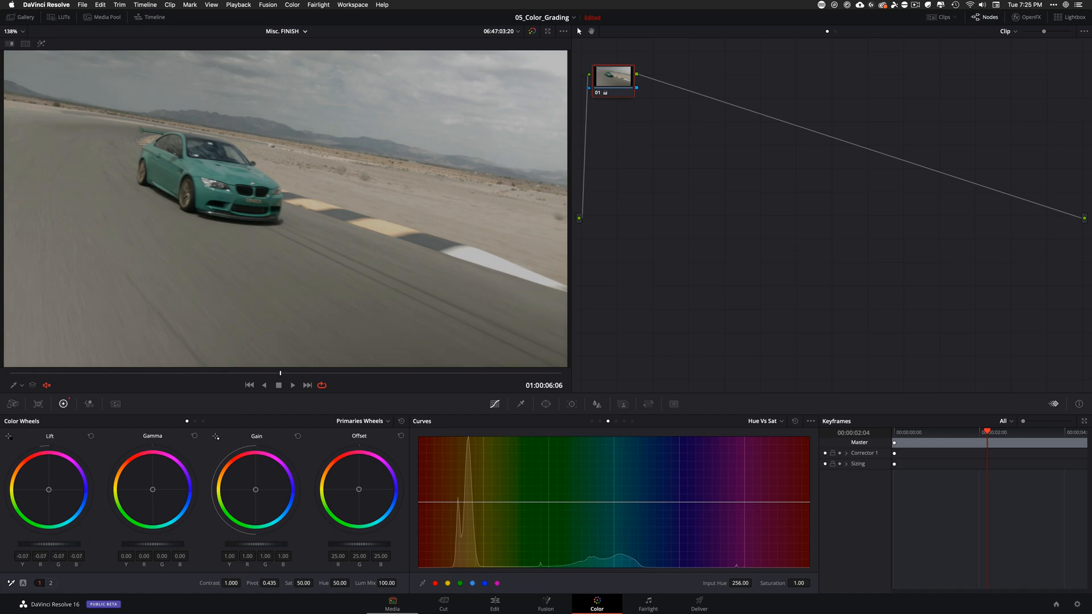
pyautogui.hotkey('ctrl', 'shift', 'w')
pyautogui.moveTo(385, 390); pyautogui.dragTo(941, 389)
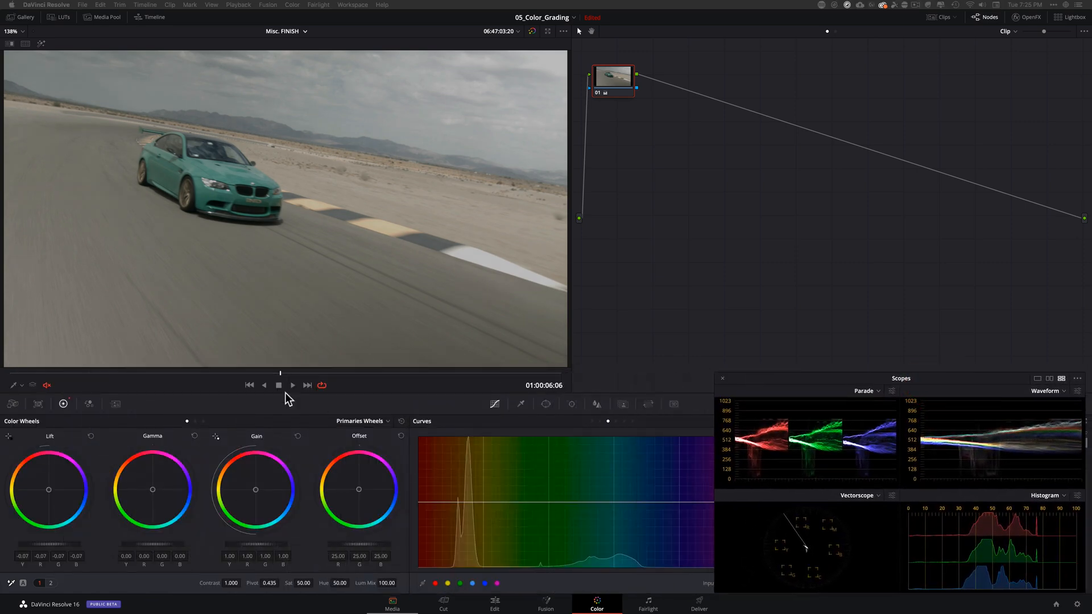
# - Balance the first node's tones with Gain 1.09, Contrast 1.170 and Lift -0.05
pyautogui.moveTo(57, 542); pyautogui.dragTo(55, 542)
pyautogui.moveTo(253, 545)
pyautogui.mouseDown()
pyautogui.moveTo(285, 545)
pyautogui.moveTo(274, 547)
pyautogui.mouseUp()
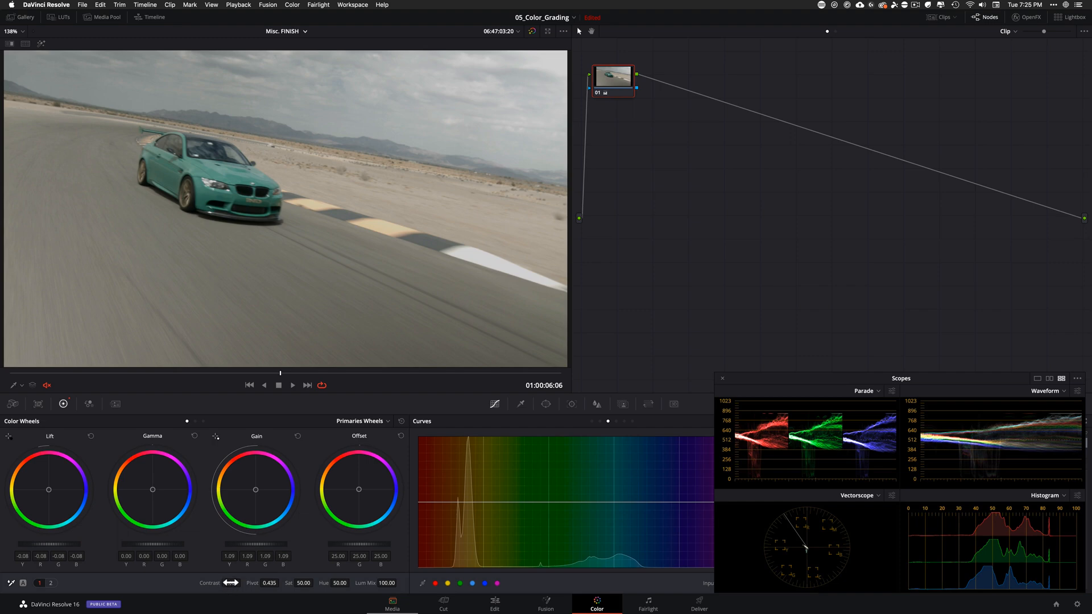
pyautogui.moveTo(230, 583); pyautogui.dragTo(267, 585)
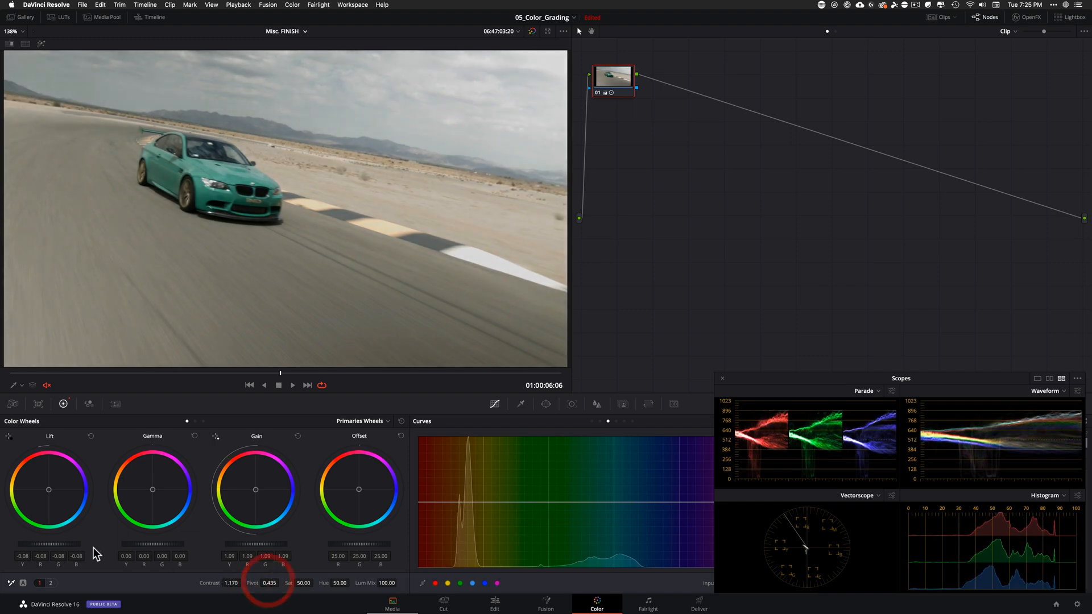
pyautogui.moveTo(73, 544); pyautogui.dragTo(90, 544)
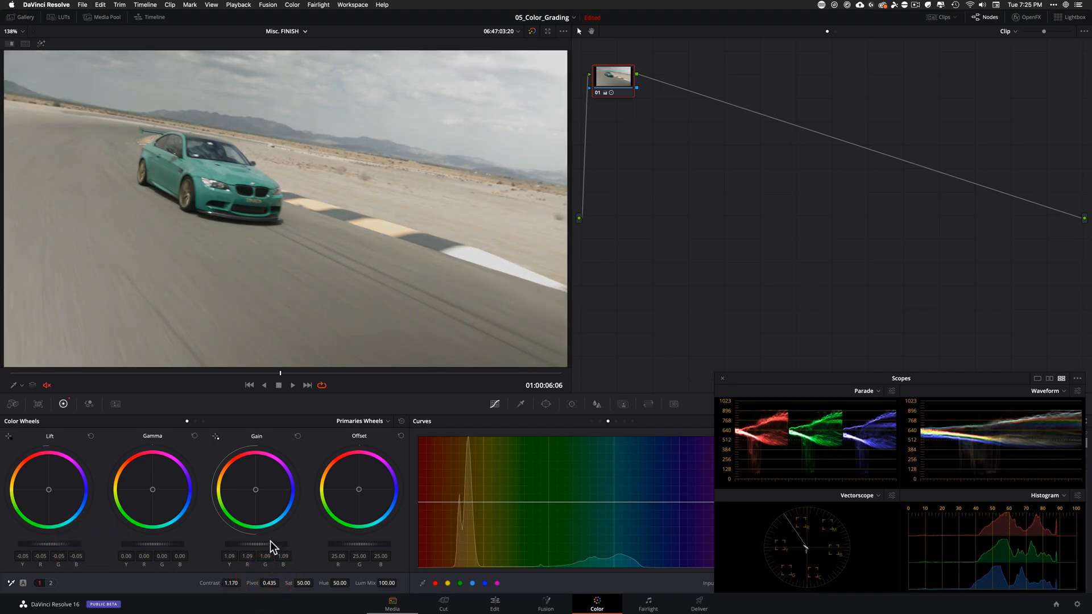
# - Set the first node's Contrast to 1.350, Gamma to 0.01 and Gain to 0.92
pyautogui.moveTo(270, 543); pyautogui.dragTo(270, 583)
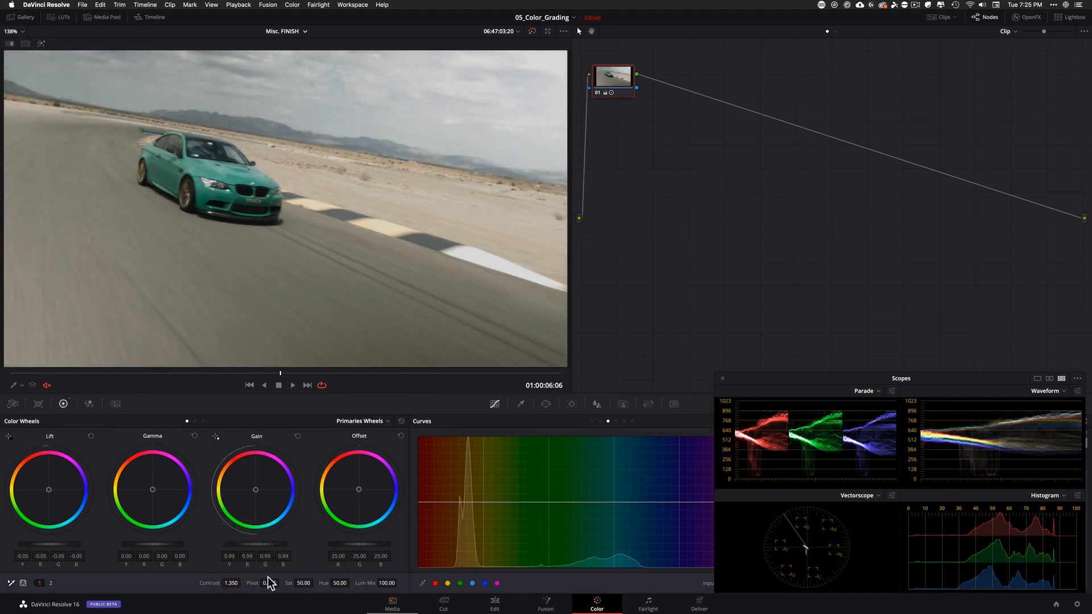
pyautogui.moveTo(153, 544)
pyautogui.mouseDown()
pyautogui.moveTo(182, 544)
pyautogui.moveTo(158, 544)
pyautogui.mouseUp()
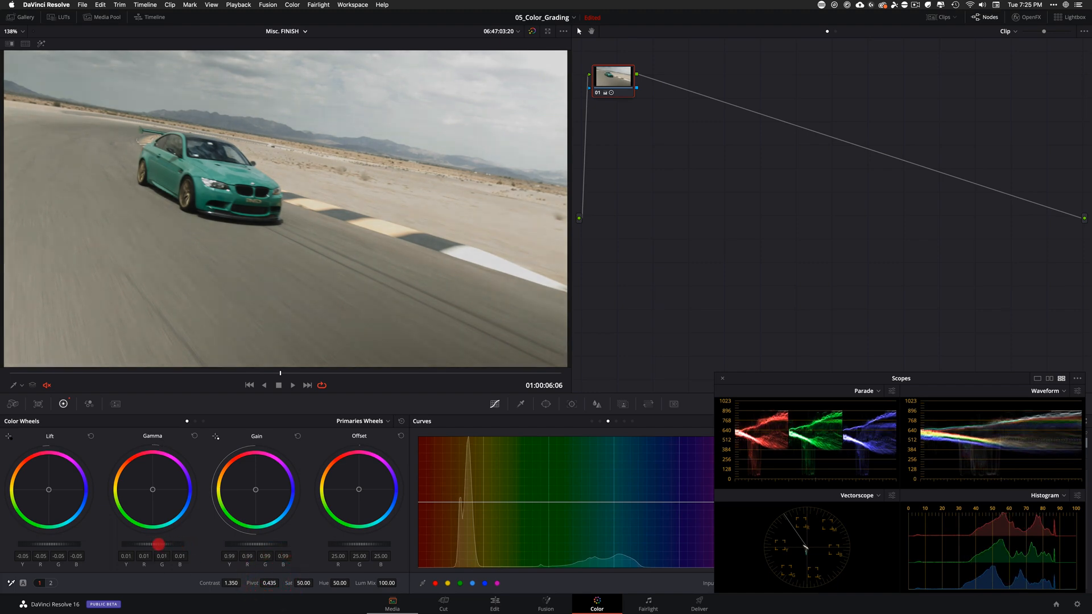
pyautogui.moveTo(281, 545); pyautogui.dragTo(255, 545)
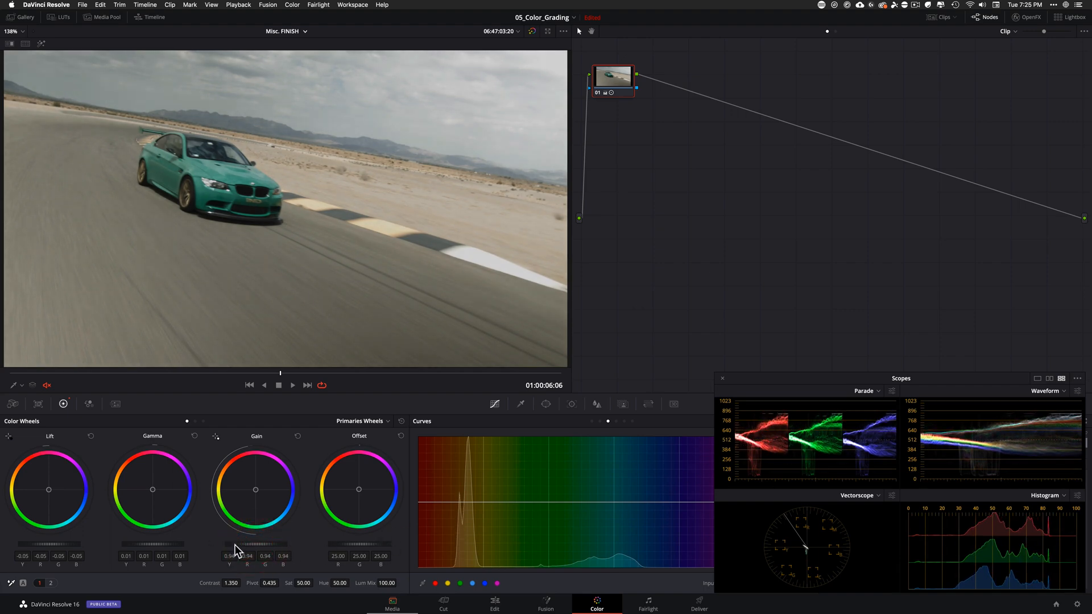
pyautogui.moveTo(249, 545); pyautogui.dragTo(261, 549)
pyautogui.hotkey('shift', 'd')
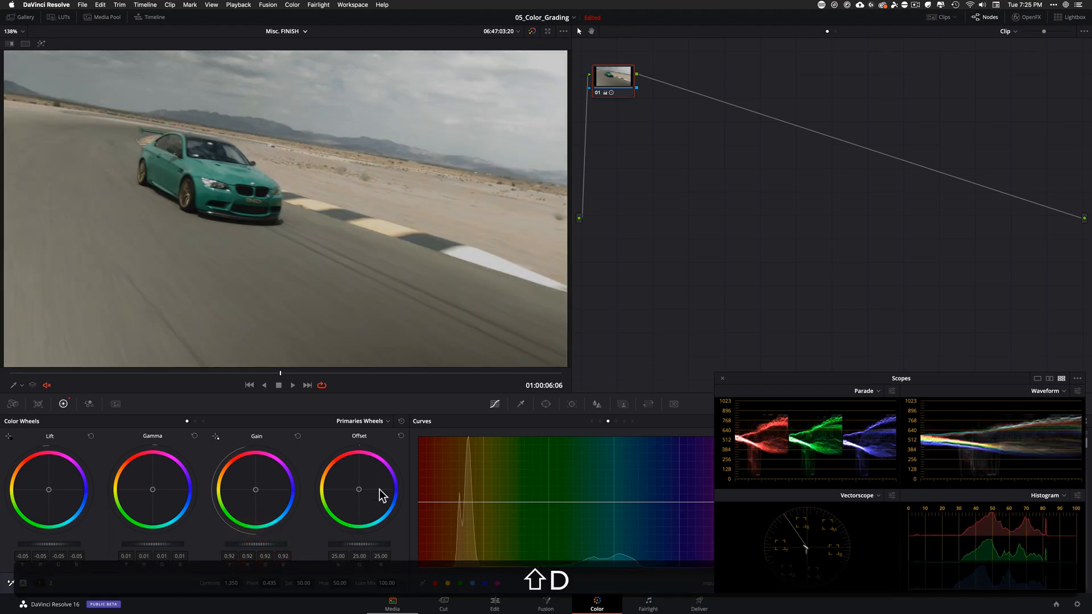
# - Raise the first node's saturation to 76.40 and compare the image with the grade bypassed
pyautogui.moveTo(306, 583); pyautogui.dragTo(342, 585)
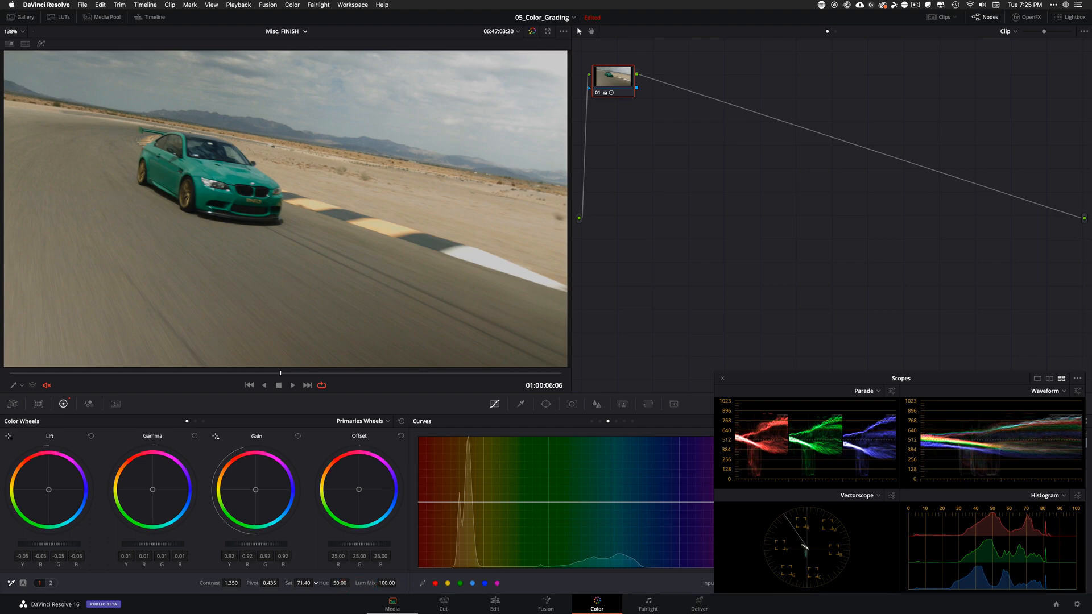
pyautogui.moveTo(345, 593); pyautogui.dragTo(344, 594)
pyautogui.press('super+d')
pyautogui.press('shift+super+d')
pyautogui.hotkey('shift', 'd')
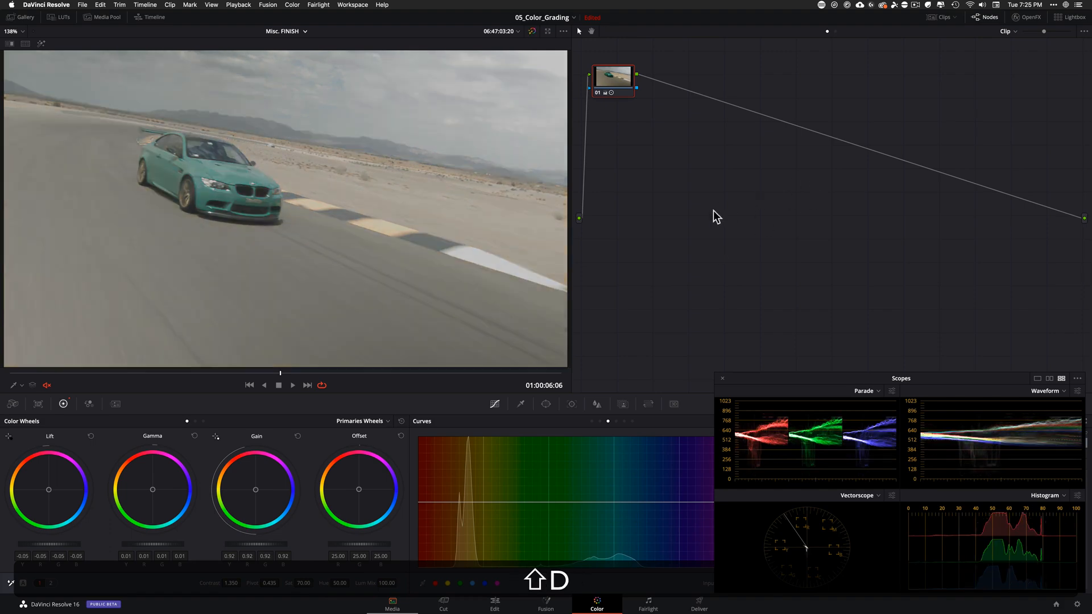
pyautogui.hotkey('shift', 'd')
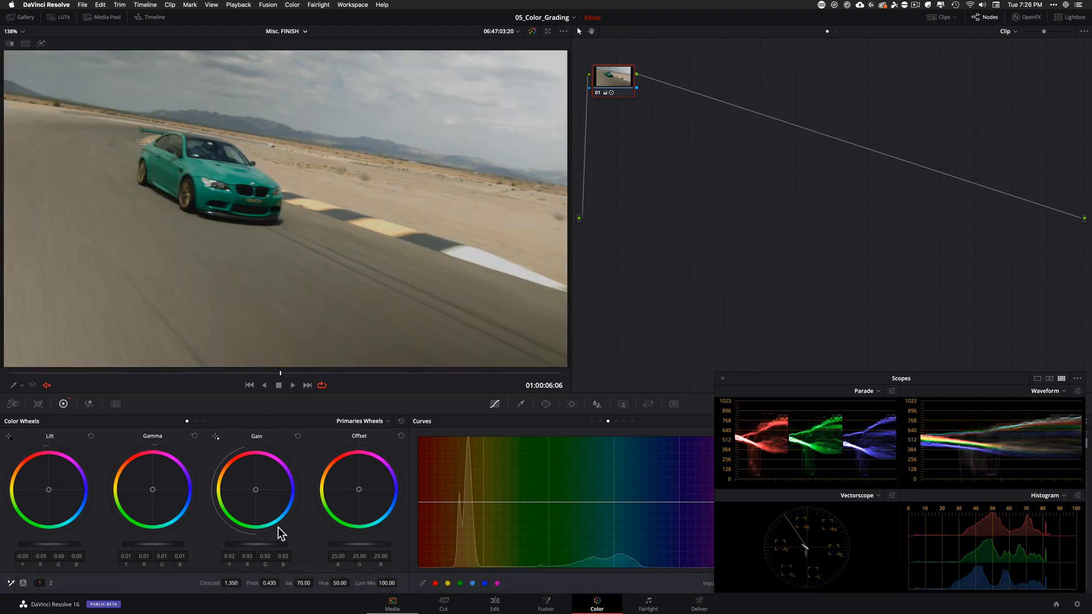
pyautogui.moveTo(300, 583); pyautogui.dragTo(334, 583)
pyautogui.hotkey('shift', 'd')
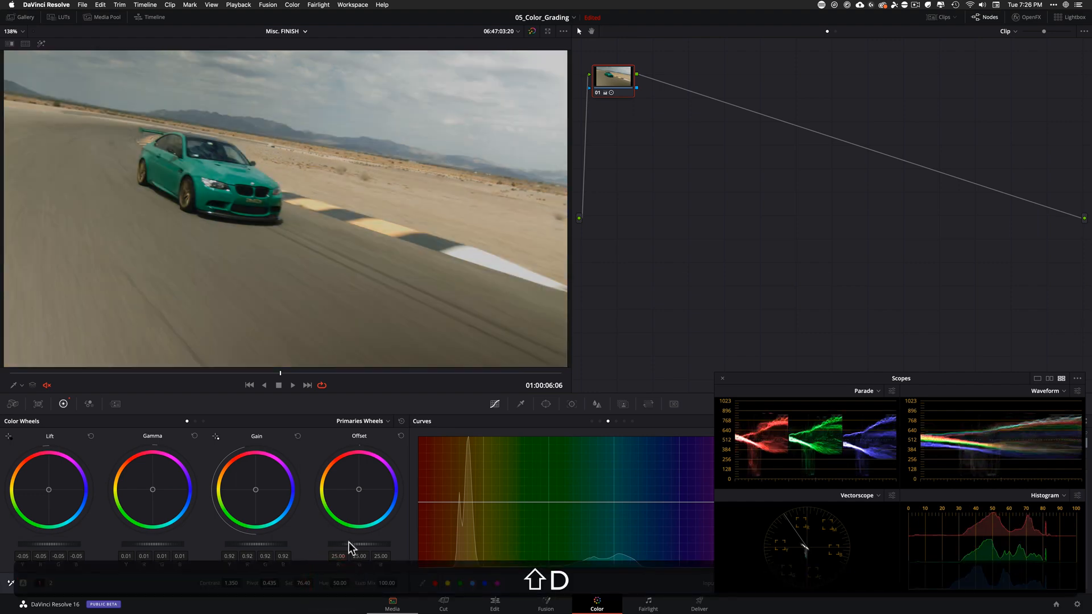
pyautogui.hotkey('shift', 'd')
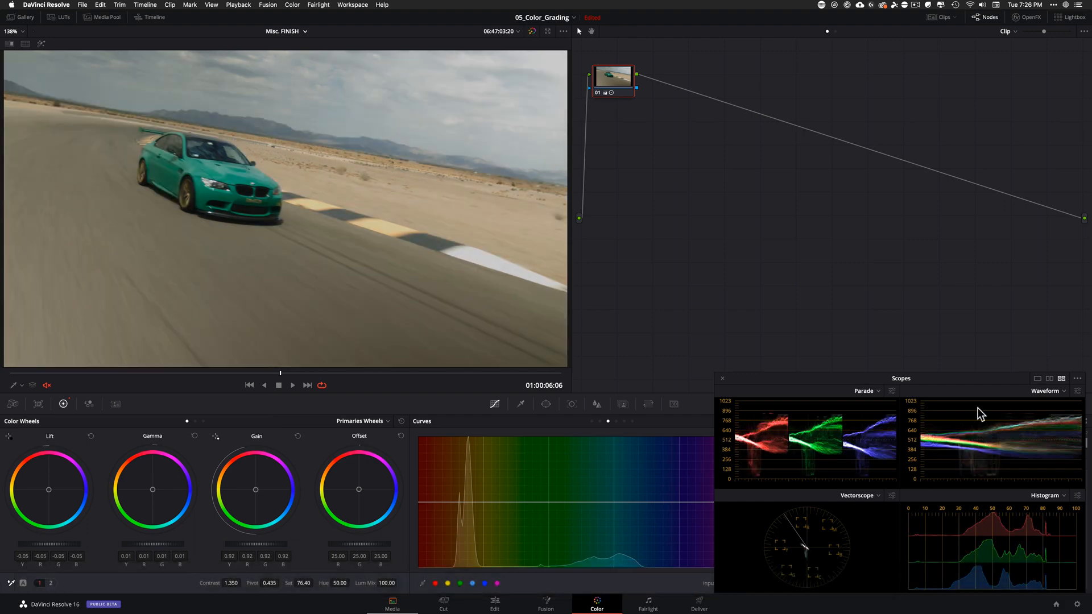
pyautogui.hotkey('shift', 'd')
pyautogui.hotkey('shift', 'd')
pyautogui.hotkey('shift', 'd')
# - Add a serial node and sample the desert sand beside the track with its HSL Qualifier
pyautogui.hotkey('alt', 's')
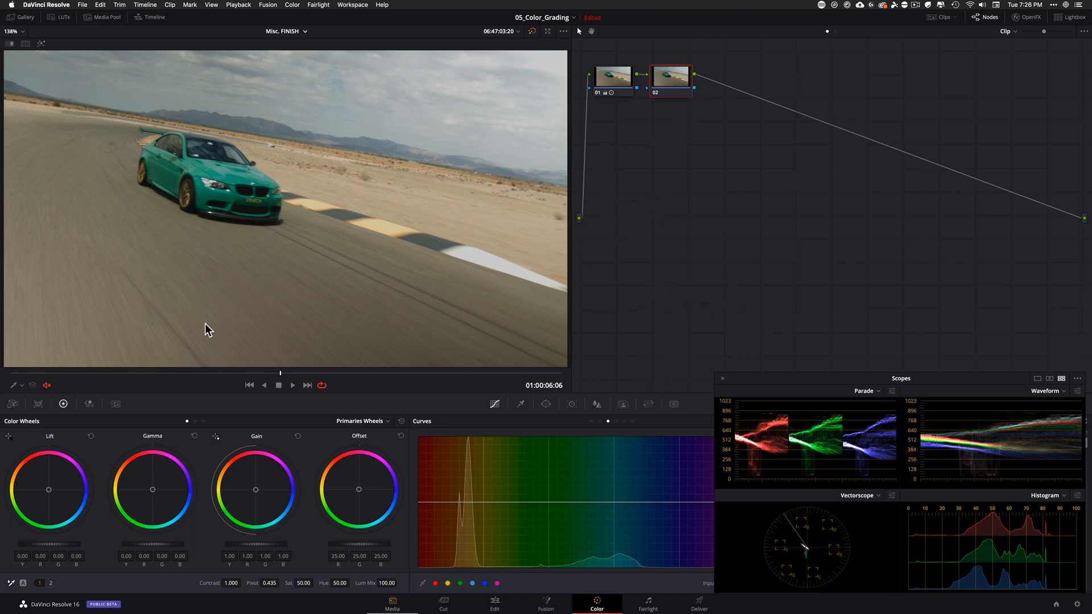
pyautogui.click(520, 404)
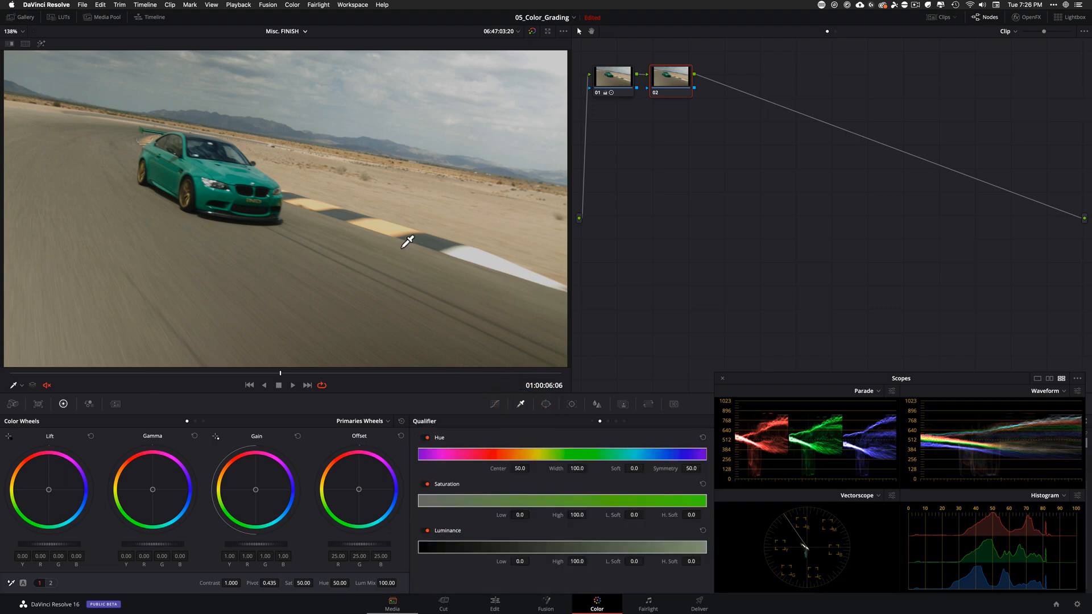
pyautogui.click(394, 188)
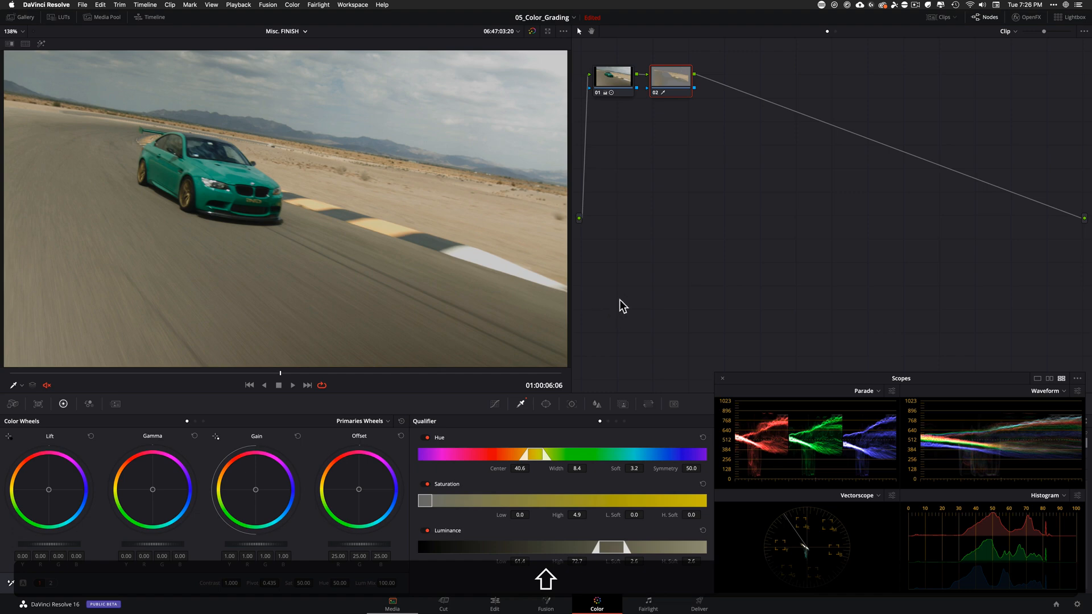
# - Show the sand selection as a black-and-white matte and set the qualifier's low saturation to 2.2
pyautogui.hotkey('shift', 'h')
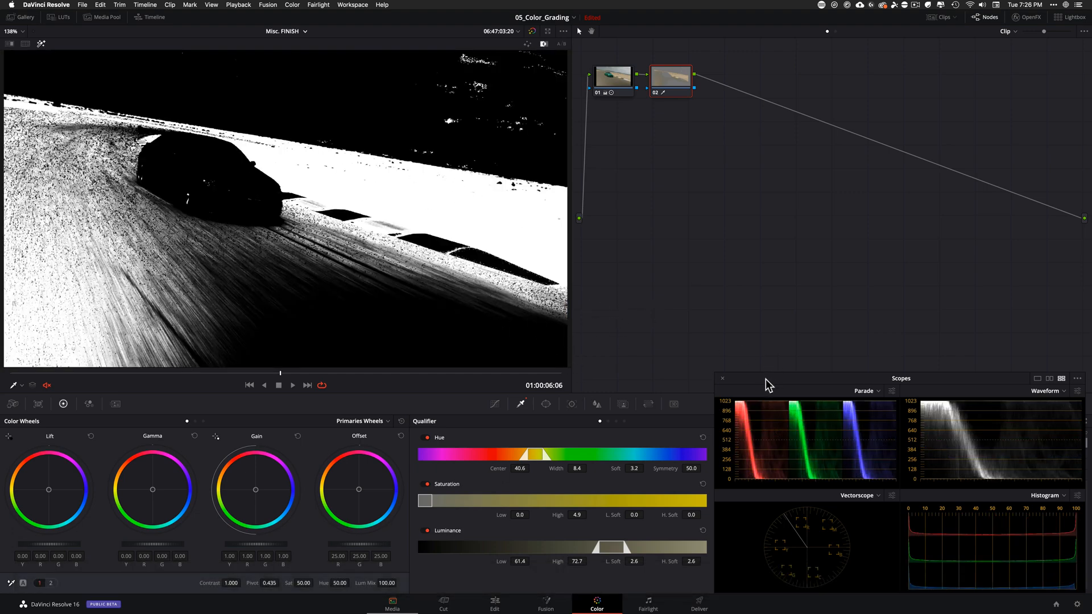
pyautogui.moveTo(767, 380); pyautogui.dragTo(769, 379)
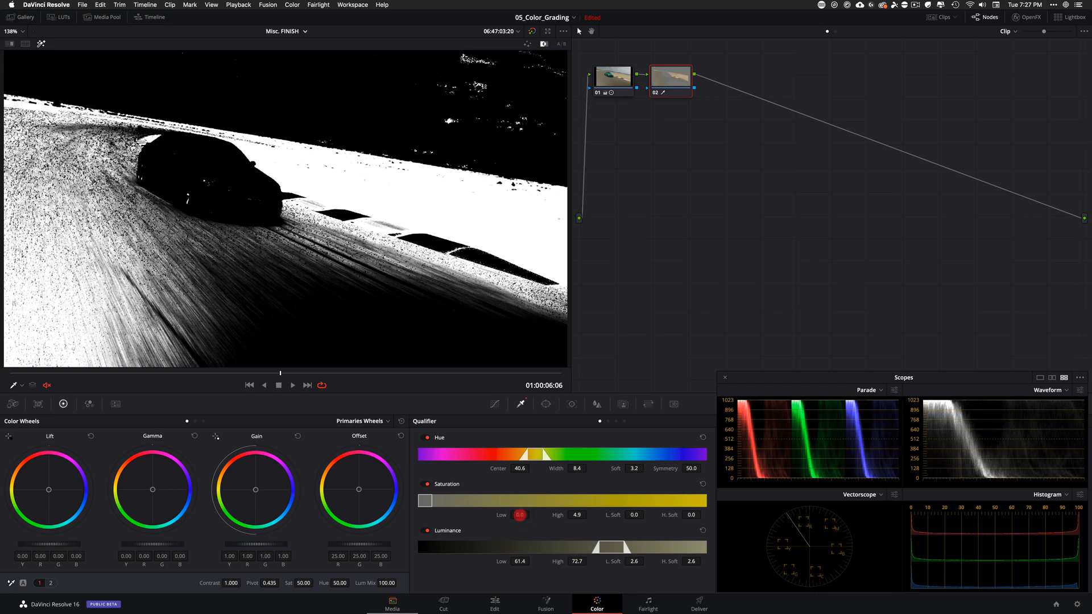
pyautogui.moveTo(519, 515); pyautogui.dragTo(530, 516)
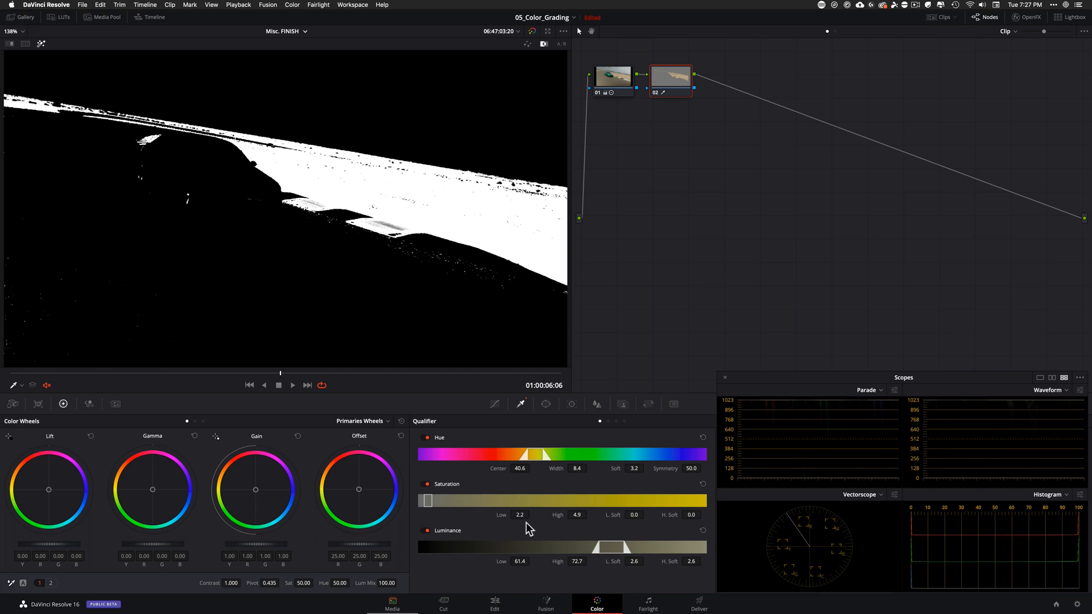
# - Refine the sand matte with Blur Radius 58.4 and Denoise 5.2, moving the scopes aside
pyautogui.moveTo(777, 382); pyautogui.dragTo(990, 371)
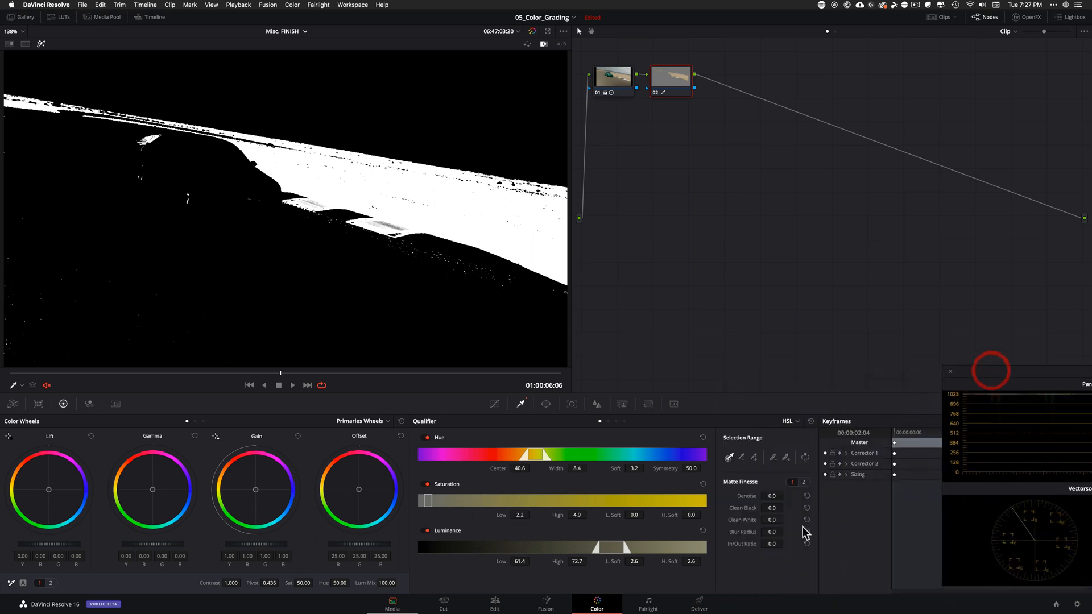
pyautogui.moveTo(773, 533); pyautogui.dragTo(1022, 525)
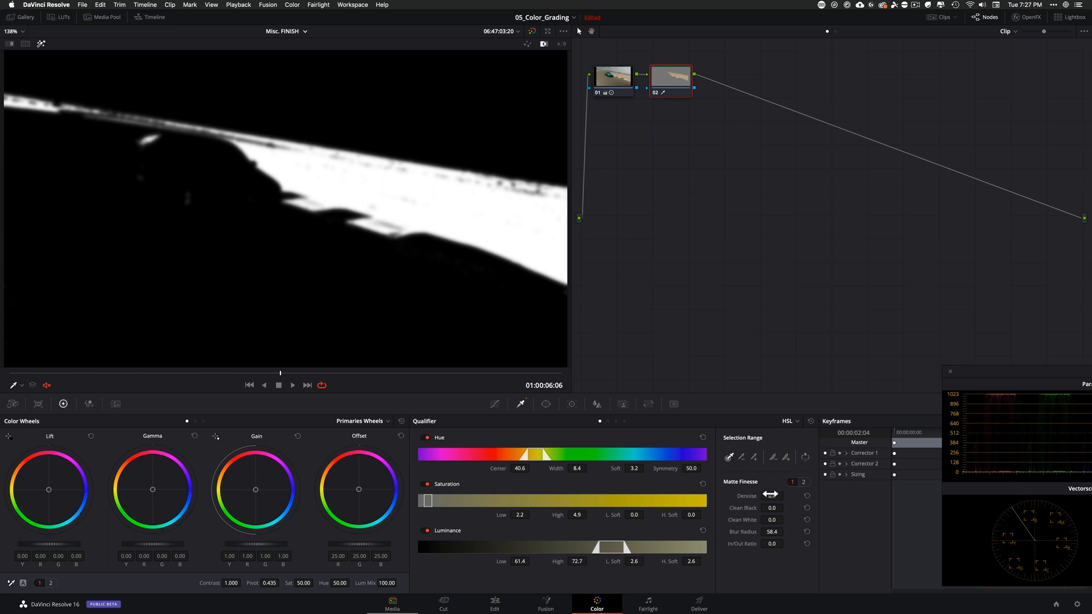
pyautogui.moveTo(797, 496); pyautogui.dragTo(792, 495)
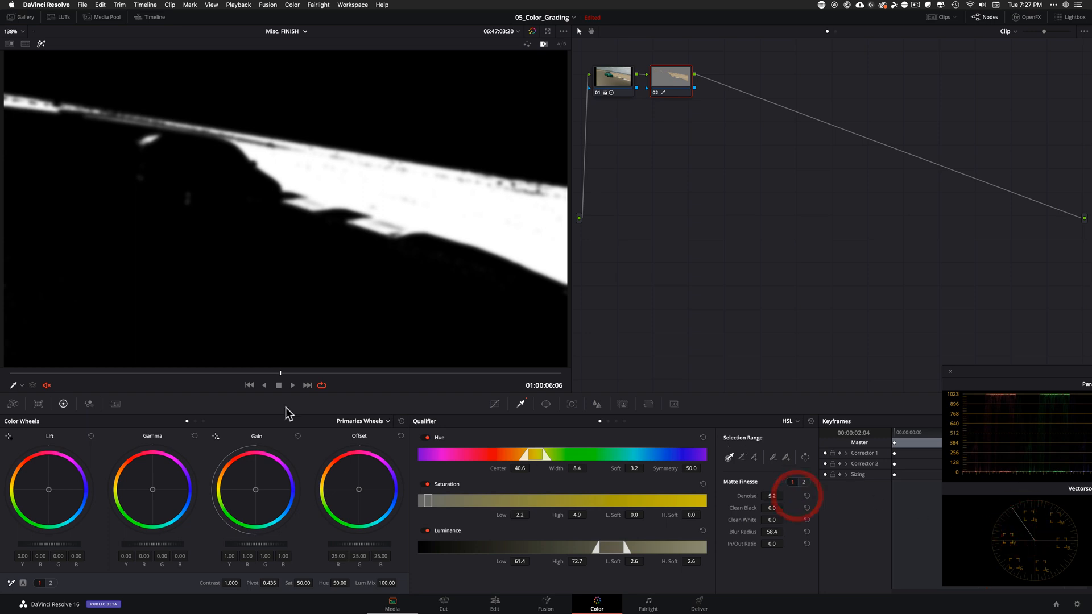
# - Move the playhead to 01:00:06:01 and turn off the matte highlight to show the normal image
pyautogui.click(249, 385)
pyautogui.moveTo(249, 386)
pyautogui.mouseDown()
pyautogui.moveTo(410, 387)
pyautogui.moveTo(225, 389)
pyautogui.moveTo(256, 390)
pyautogui.mouseUp()
pyautogui.moveTo(989, 377); pyautogui.dragTo(757, 382)
pyautogui.press('h')
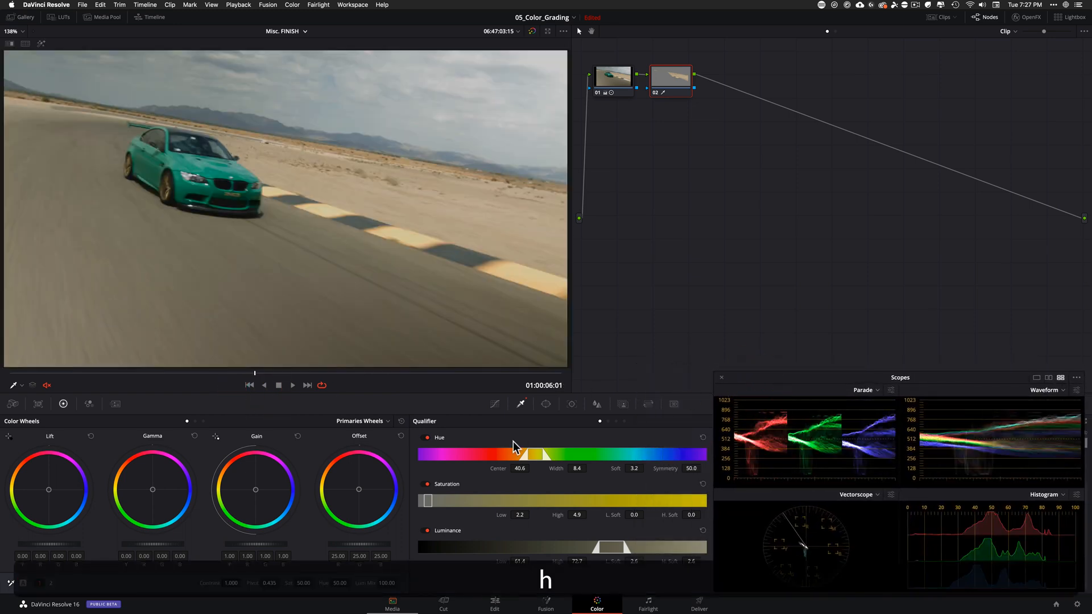
pyautogui.hotkey('alt', 'shift', 'h')
pyautogui.hotkey('alt', 'shift', 'h')
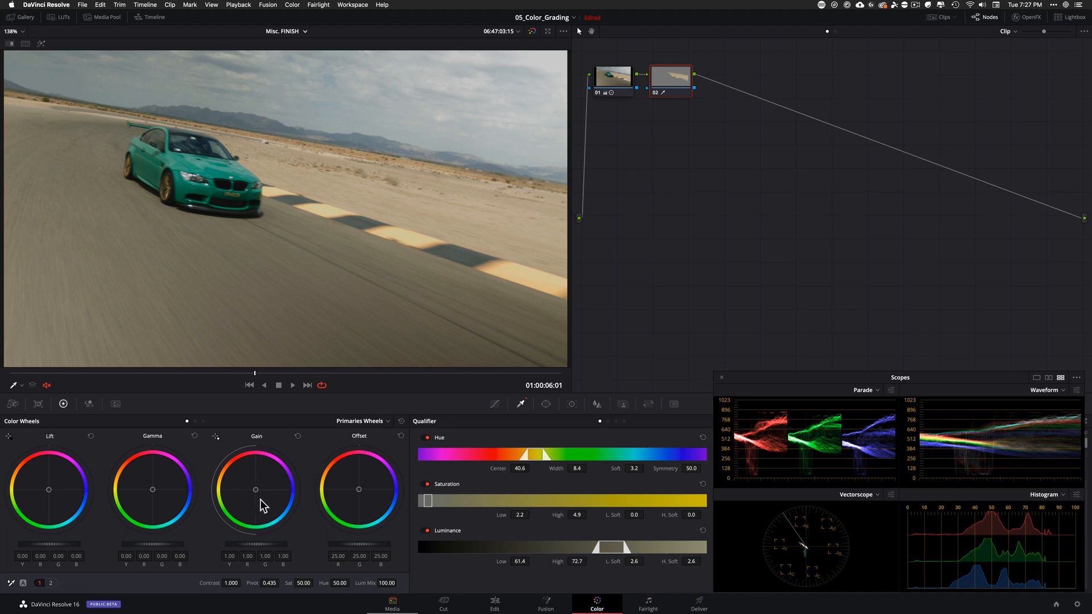
# - Push the sand's Gain toward orange, to about R 1.12, G 0.98, B 0.84, and compare with the node disabled
pyautogui.moveTo(255, 496)
pyautogui.mouseDown()
pyautogui.moveTo(234, 480)
pyautogui.moveTo(241, 474)
pyautogui.moveTo(219, 467)
pyautogui.mouseUp()
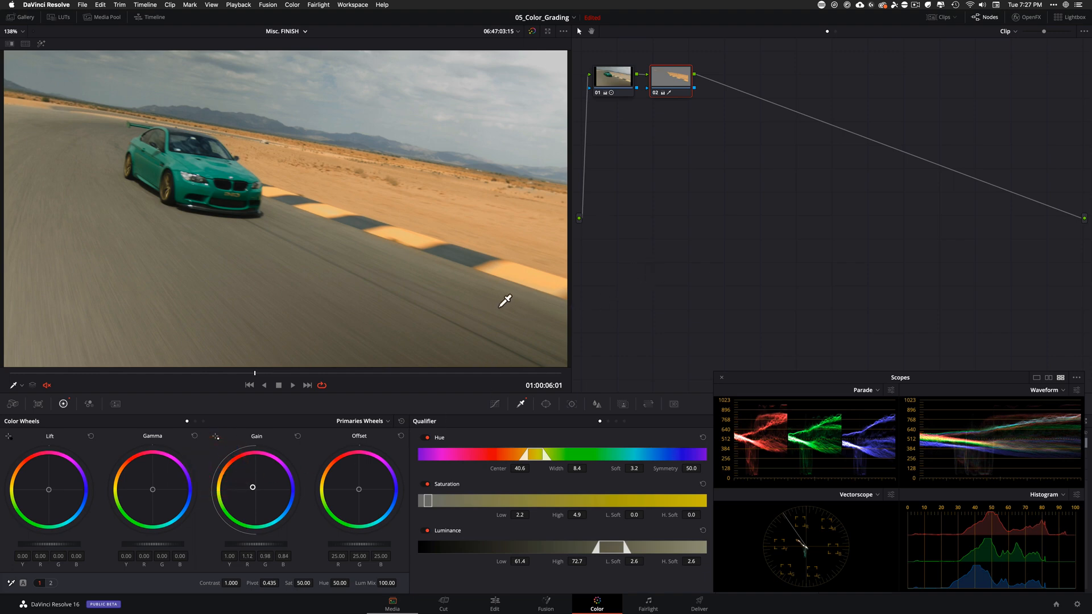
pyautogui.press('super+d')
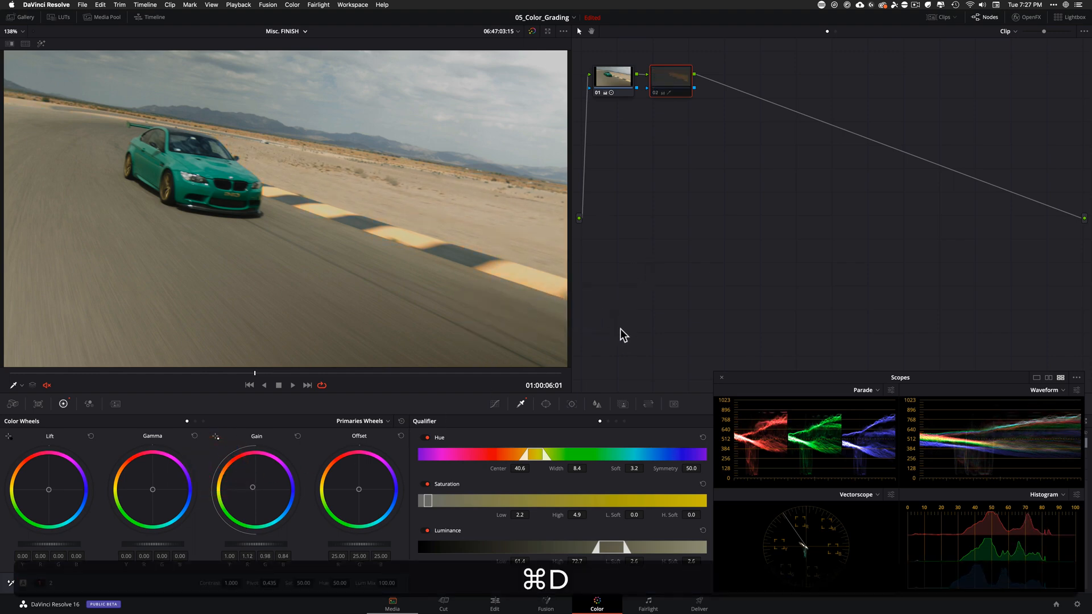
pyautogui.press('super+d')
pyautogui.press('super+d')
pyautogui.press('super+d')
pyautogui.press('super+d')
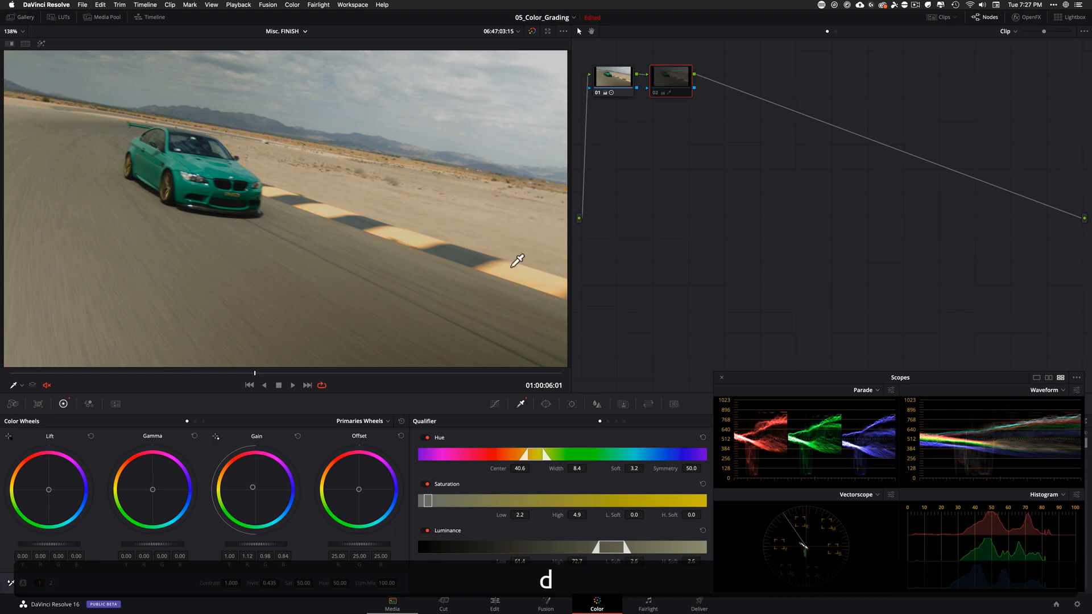
pyautogui.press('super+d')
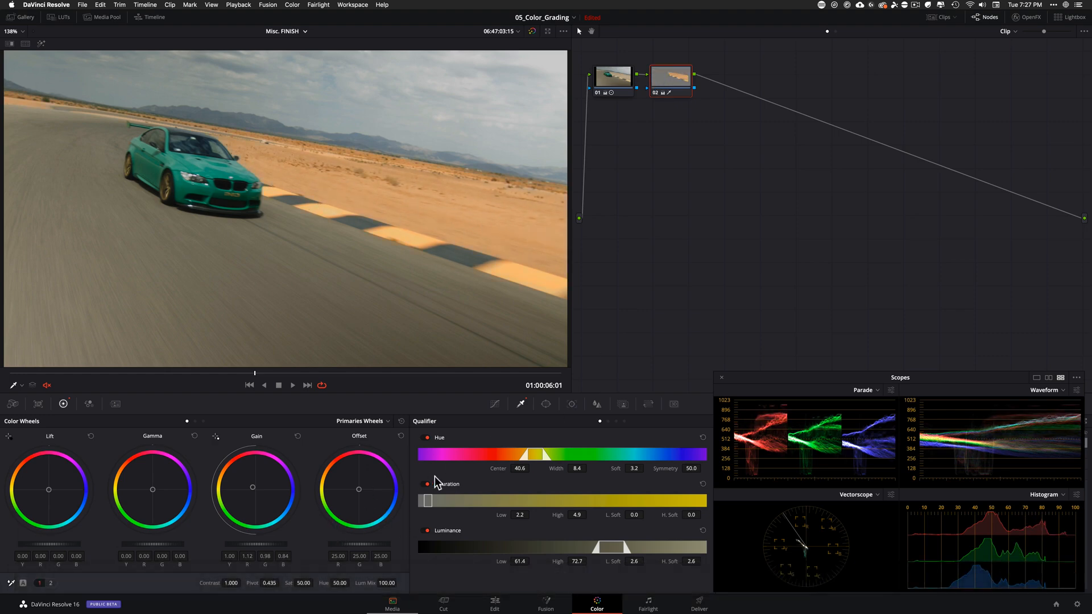
pyautogui.press('super+d')
pyautogui.press('super+d')
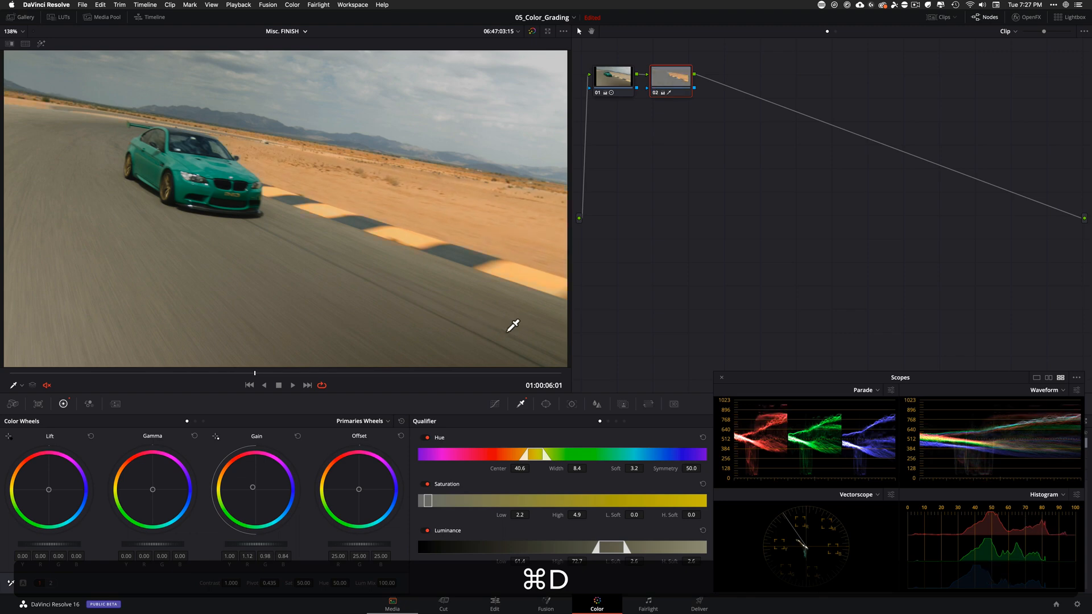
pyautogui.press('super+d')
pyautogui.press('super+d')
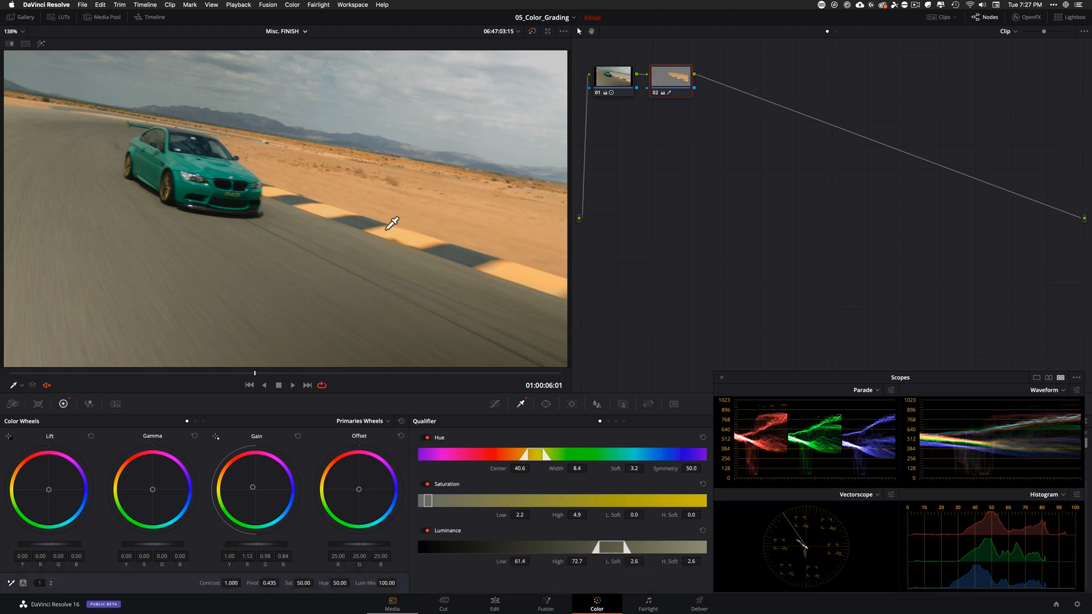
# - Compare the shot with the whole grade bypassed and play back the graded clip
pyautogui.hotkey('shift', 'd')
pyautogui.hotkey('shift', 'd')
pyautogui.hotkey('shift', 'd')
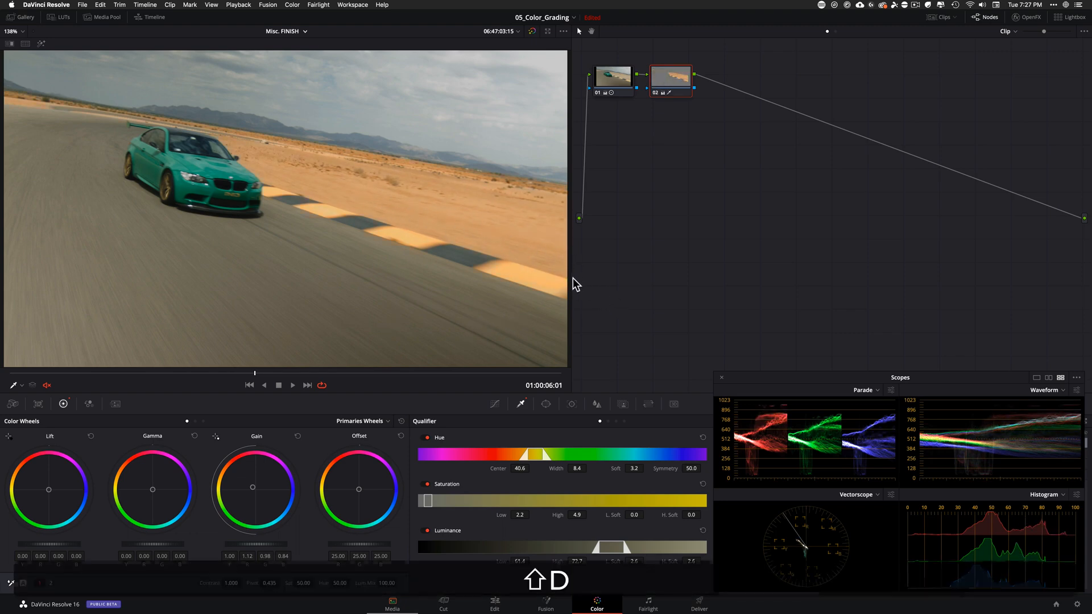
pyautogui.hotkey('shift', 'd')
pyautogui.hotkey('shift', 'd')
pyautogui.hotkey('shift', 'd')
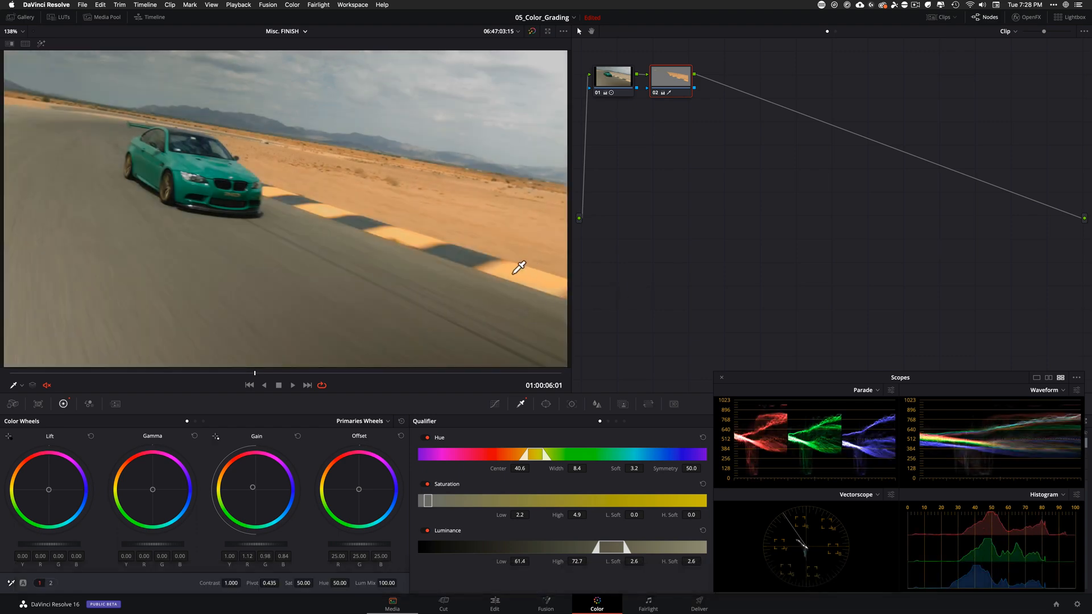
pyautogui.press('d')
pyautogui.press('d')
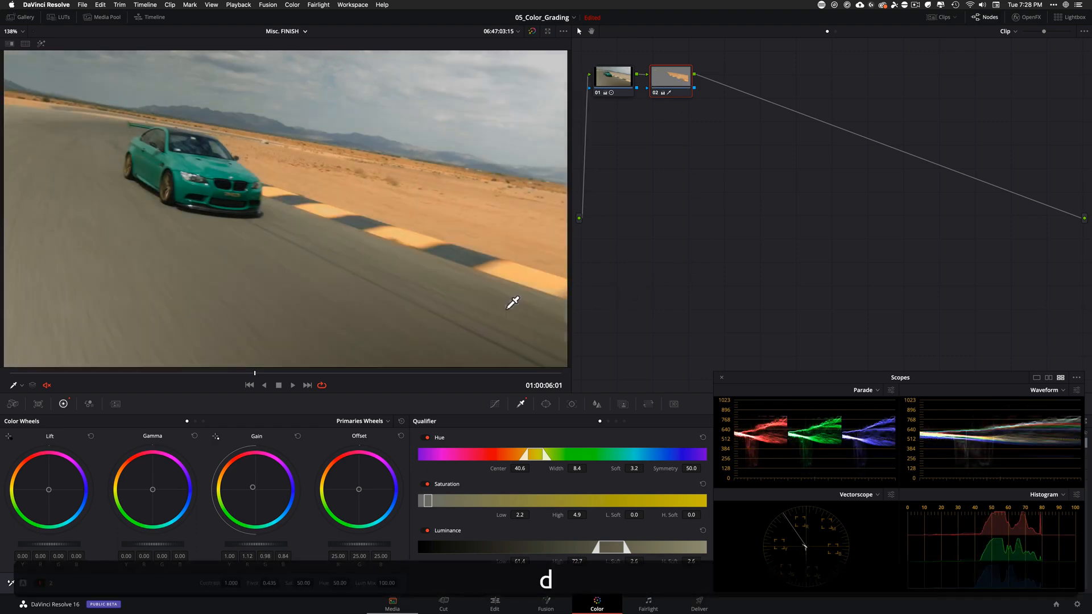
pyautogui.moveTo(269, 376); pyautogui.dragTo(163, 392)
pyautogui.click(291, 386)
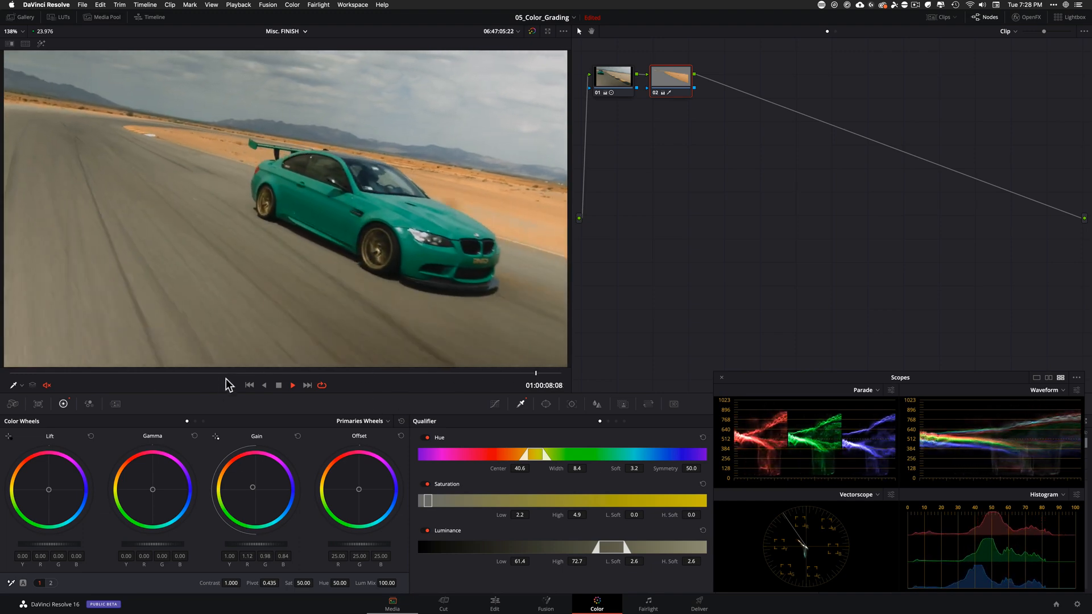
# - Stop playback, park the playhead at 01:00:06:16 and compare the shot with the sand node disabled
pyautogui.press('space')
pyautogui.moveTo(227, 373); pyautogui.dragTo(274, 373)
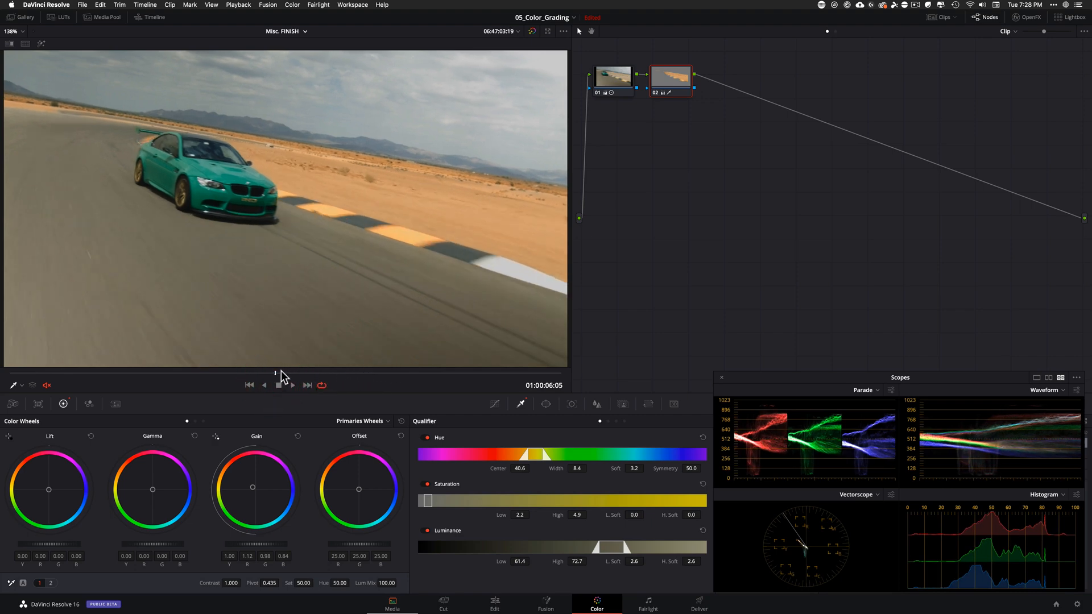
pyautogui.moveTo(271, 373); pyautogui.dragTo(333, 379)
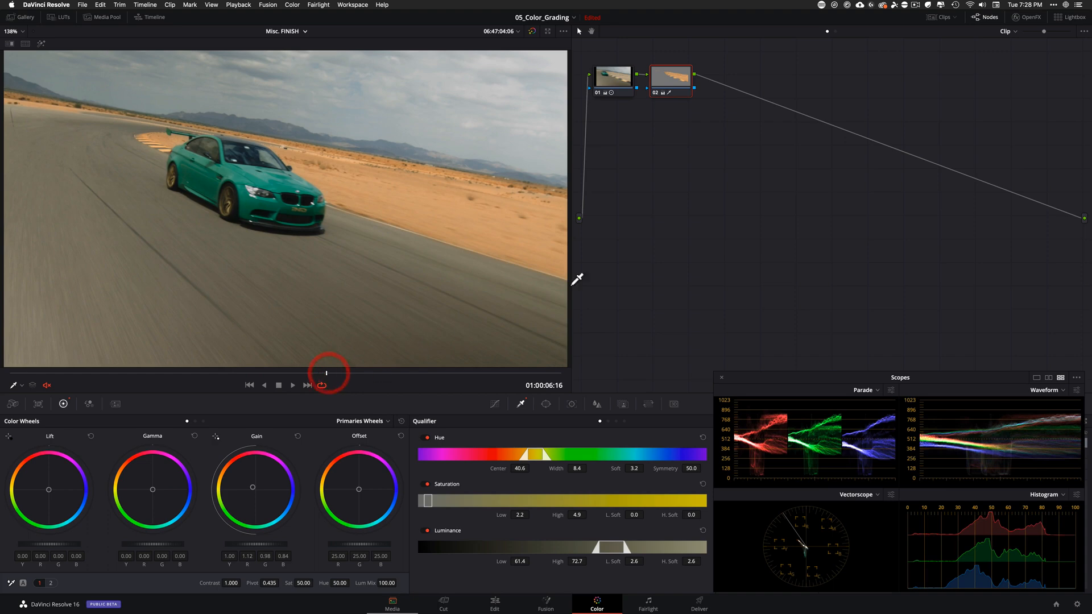
pyautogui.press('super+d')
pyautogui.press('super+d')
pyautogui.press('super+d')
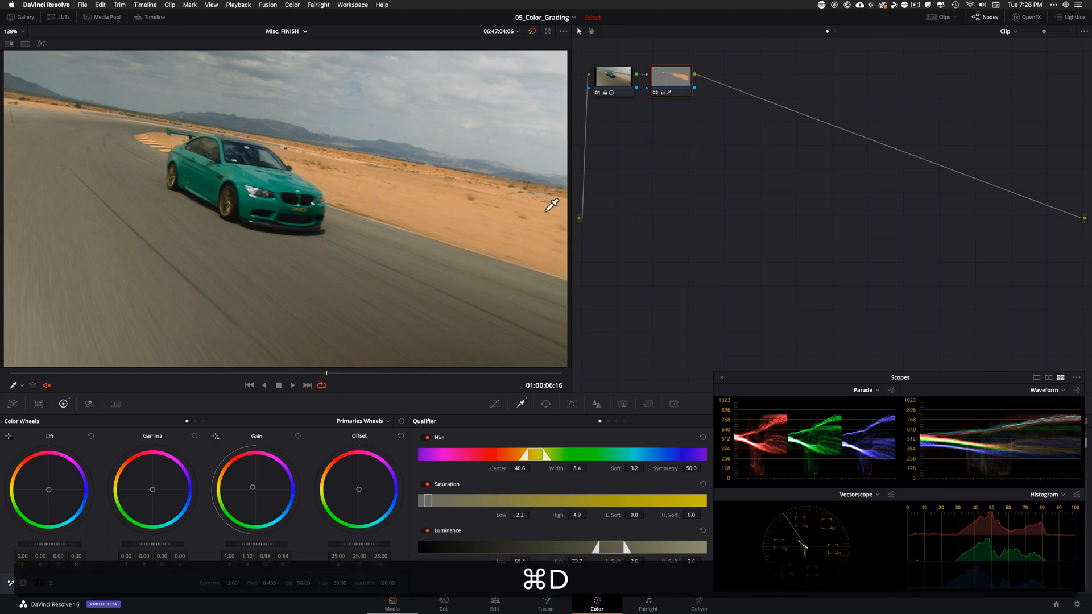
pyautogui.press('super+d')
pyautogui.press('super+d')
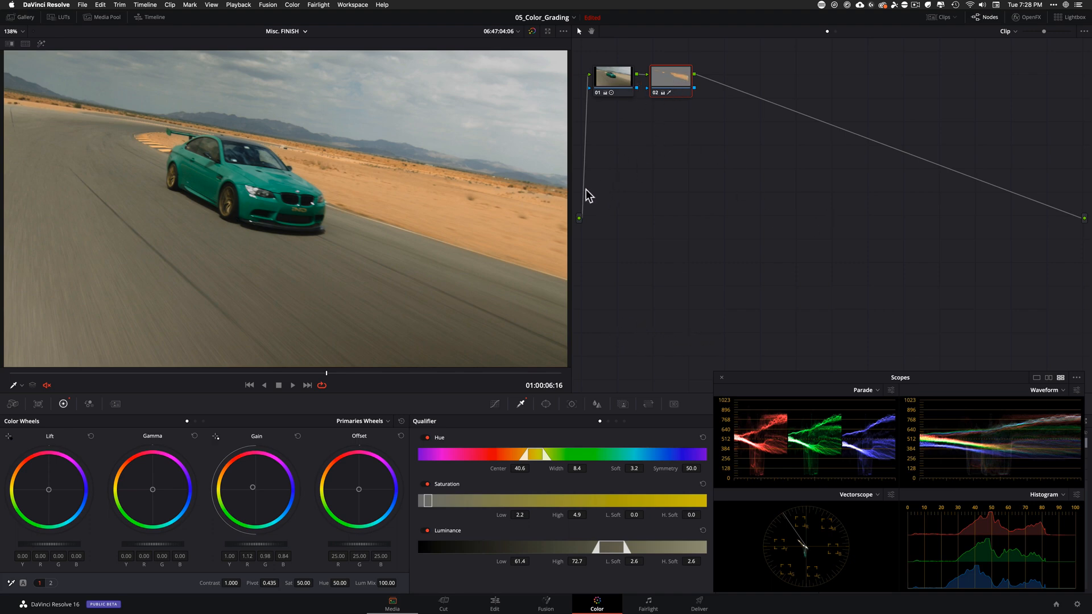
# - Add a parallel node alongside node 02 and compare the shot with the whole grade bypassed
pyautogui.hotkey('alt', 'p')
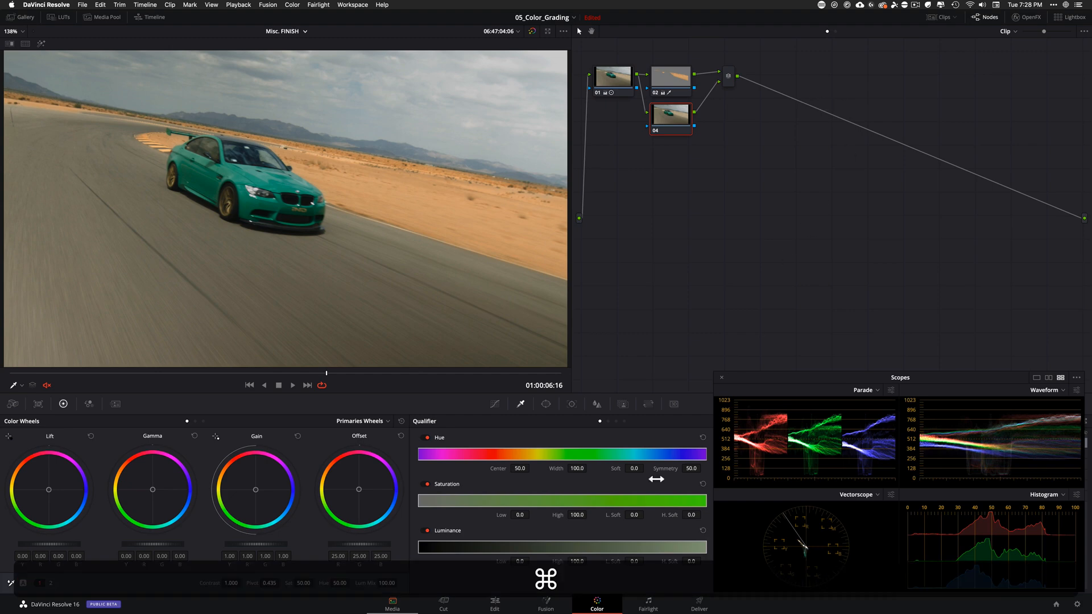
pyautogui.press('super+z')
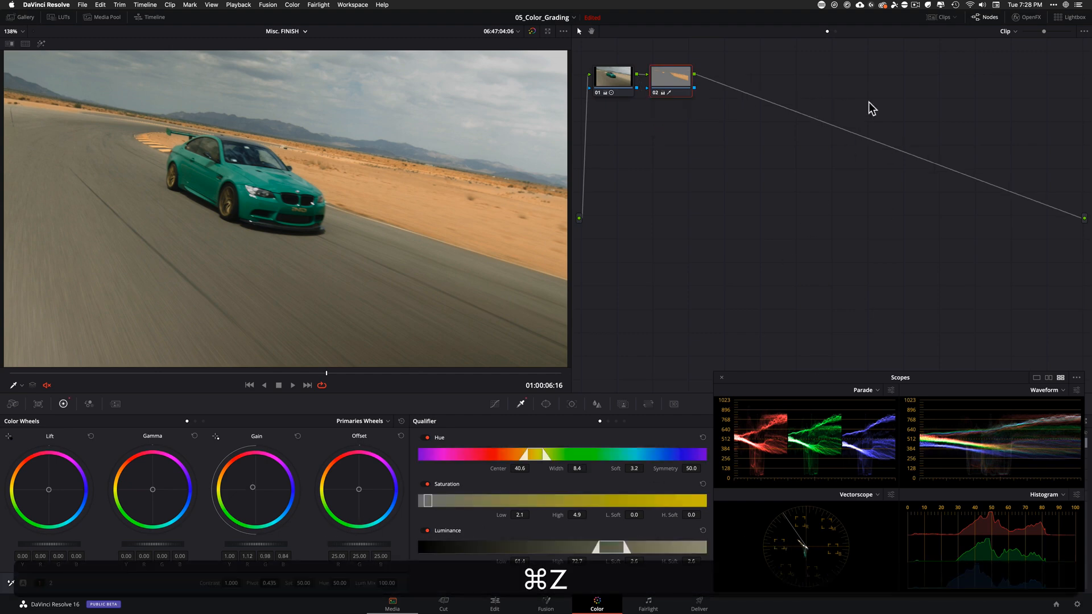
pyautogui.keyDown('ctrl'); pyautogui.click(665, 74); pyautogui.keyUp('ctrl')
pyautogui.moveTo(709, 126)
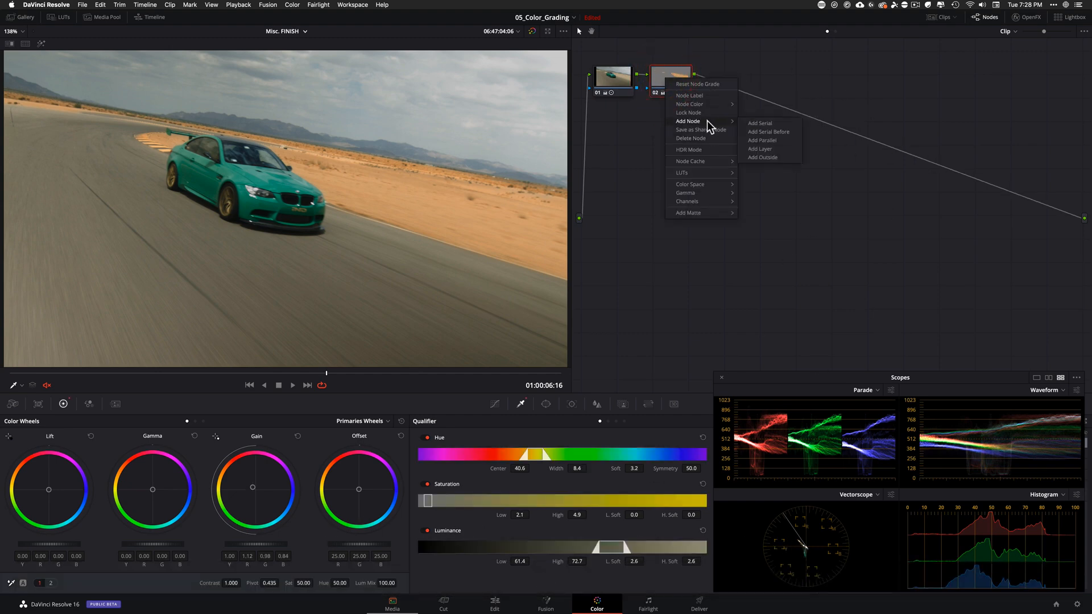
pyautogui.click(779, 139)
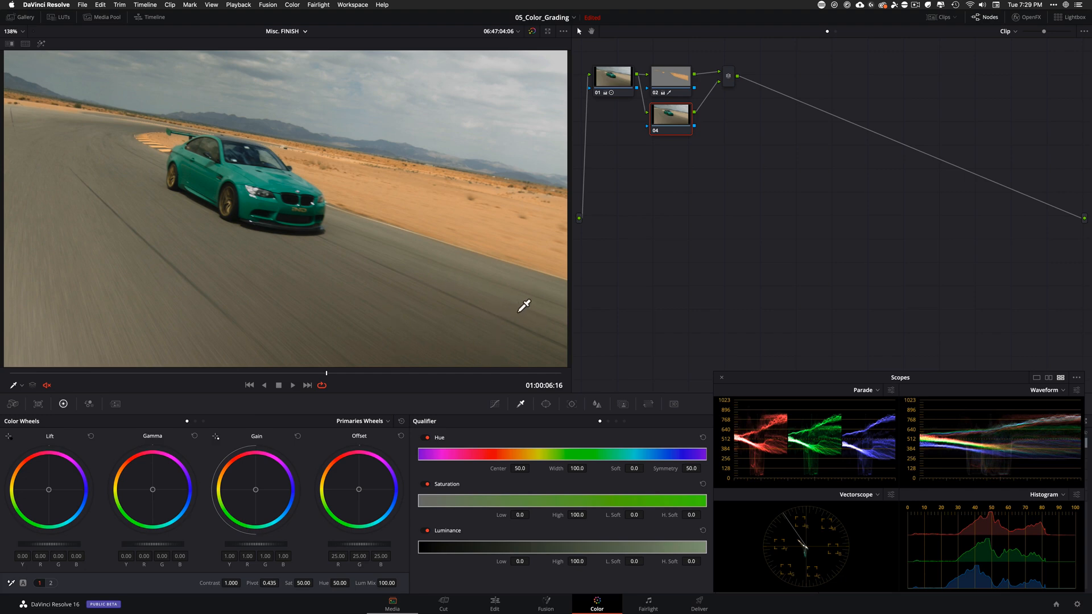
pyautogui.hotkey('shift', 'd')
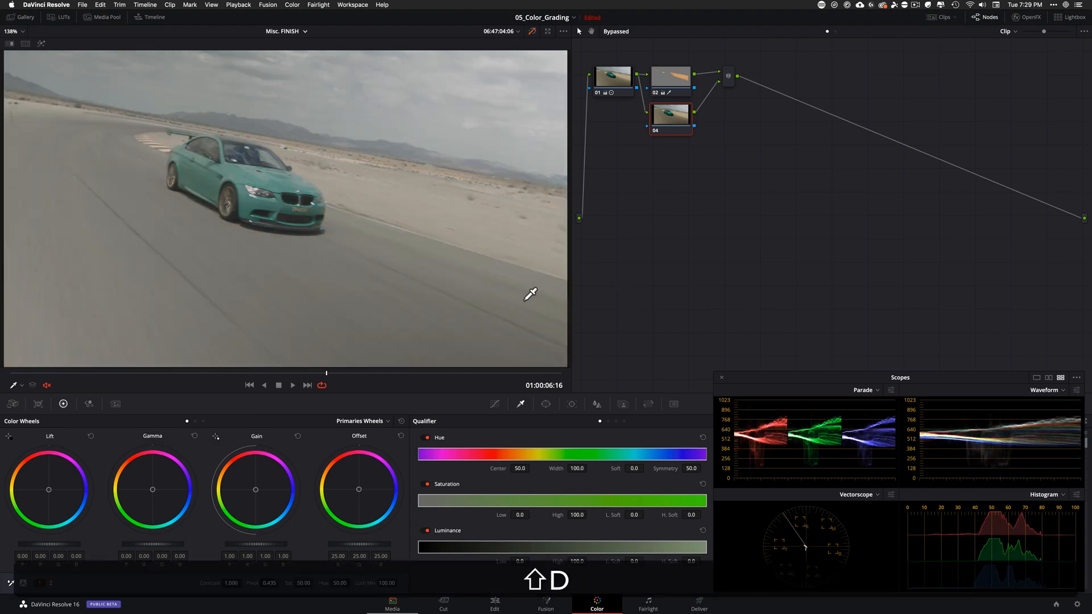
pyautogui.hotkey('shift', 'd')
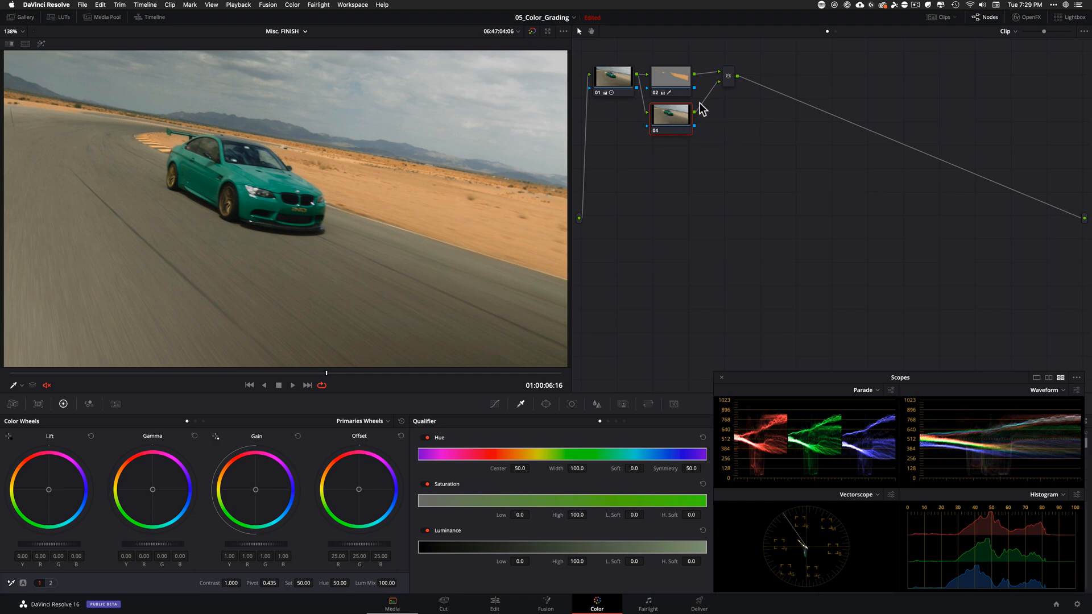
# - Reposition node 04 and the parallel mixer slightly lower in the node graph, leaving node 04 selected
pyautogui.moveTo(658, 119)
pyautogui.mouseDown()
pyautogui.moveTo(682, 86)
pyautogui.moveTo(663, 51)
pyautogui.moveTo(662, 122)
pyautogui.mouseUp()
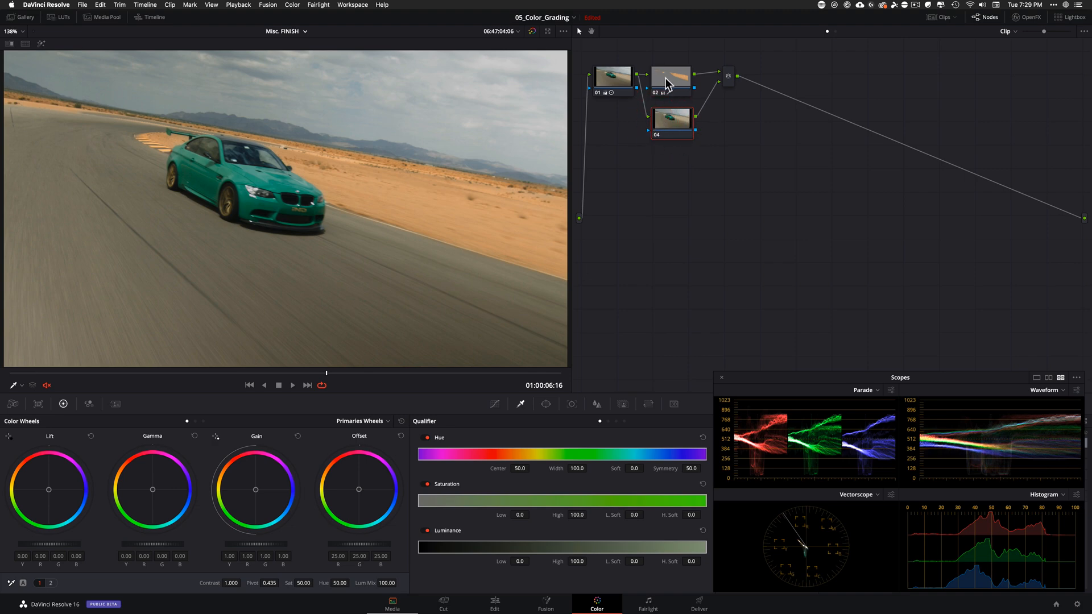
pyautogui.click(667, 84)
pyautogui.click(661, 129)
pyautogui.hotkey('shift', 'd')
pyautogui.moveTo(729, 76); pyautogui.dragTo(730, 91)
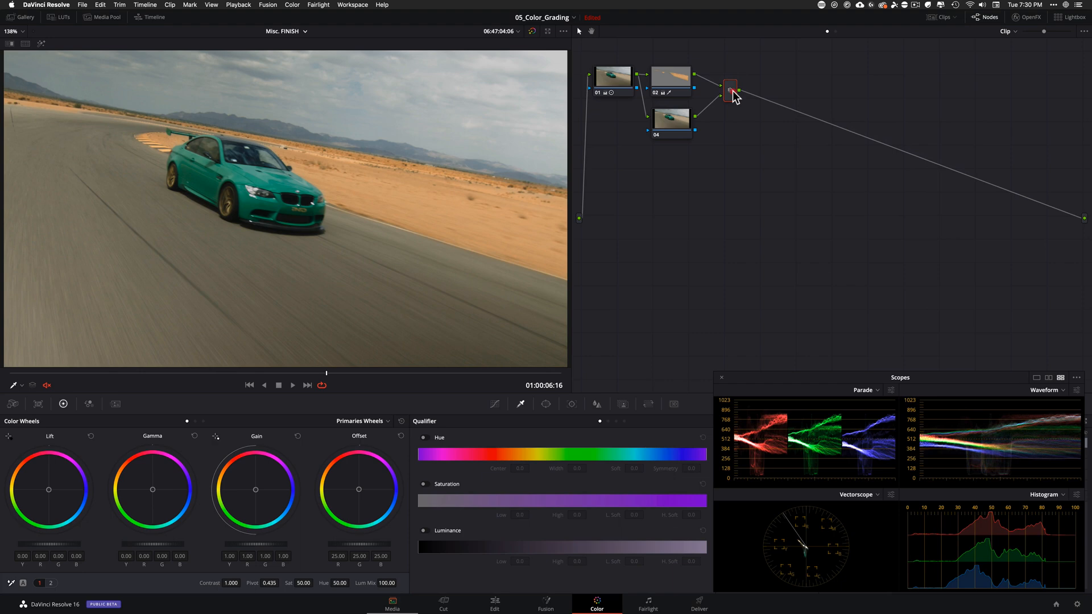
pyautogui.click(669, 126)
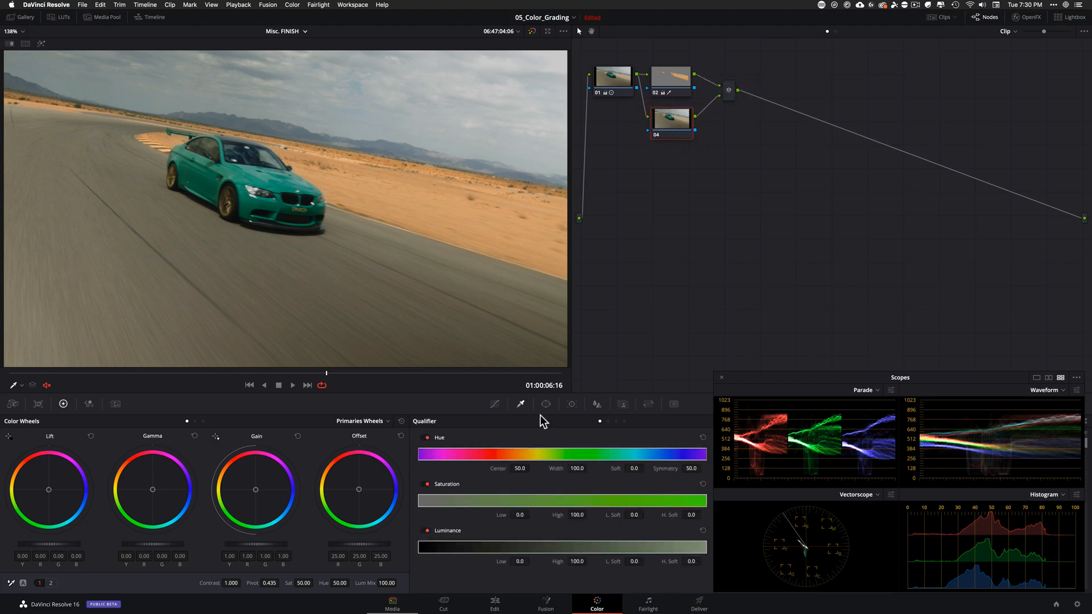
# - Qualify the road by sampling the asphalt, then limit the highlighted matte to Saturation High 1.9 and Luminance High 64.2
pyautogui.moveTo(63, 219); pyautogui.dragTo(126, 285)
pyautogui.hotkey('shift', 'h')
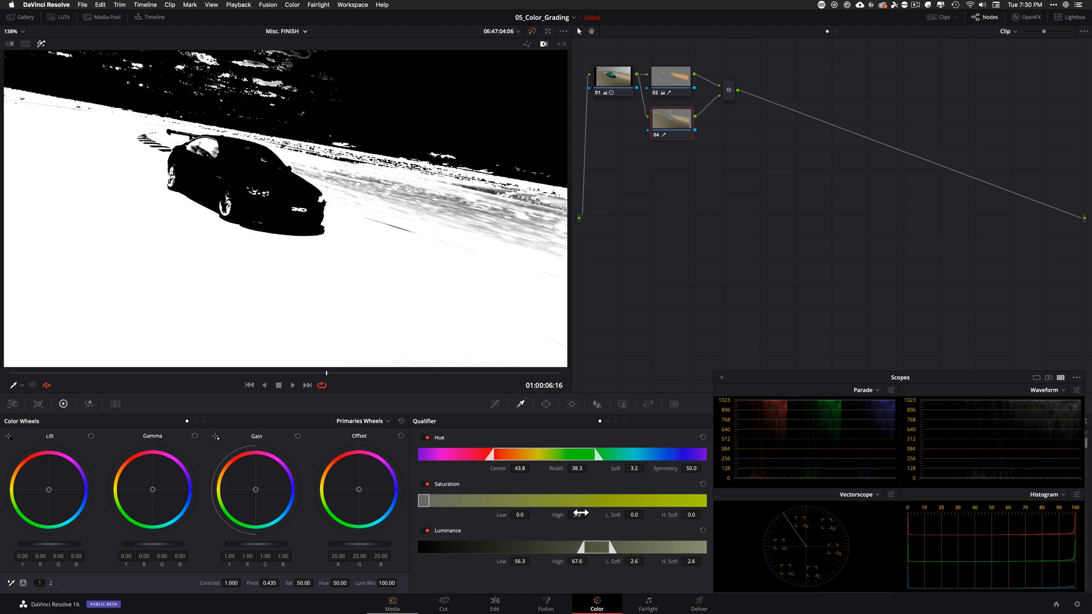
pyautogui.moveTo(580, 512); pyautogui.dragTo(573, 514)
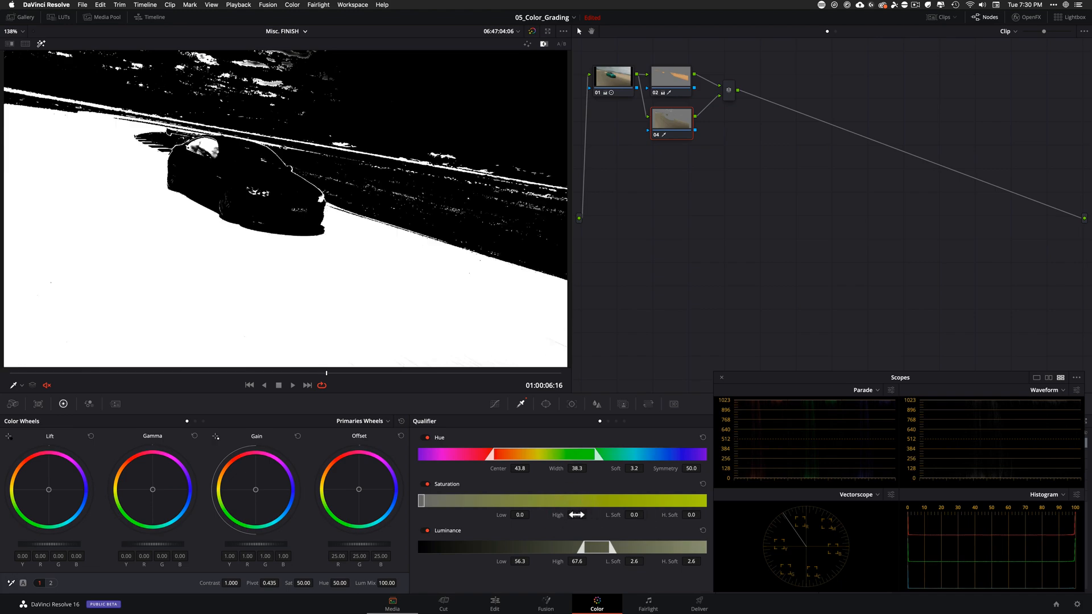
pyautogui.moveTo(577, 515); pyautogui.dragTo(576, 517)
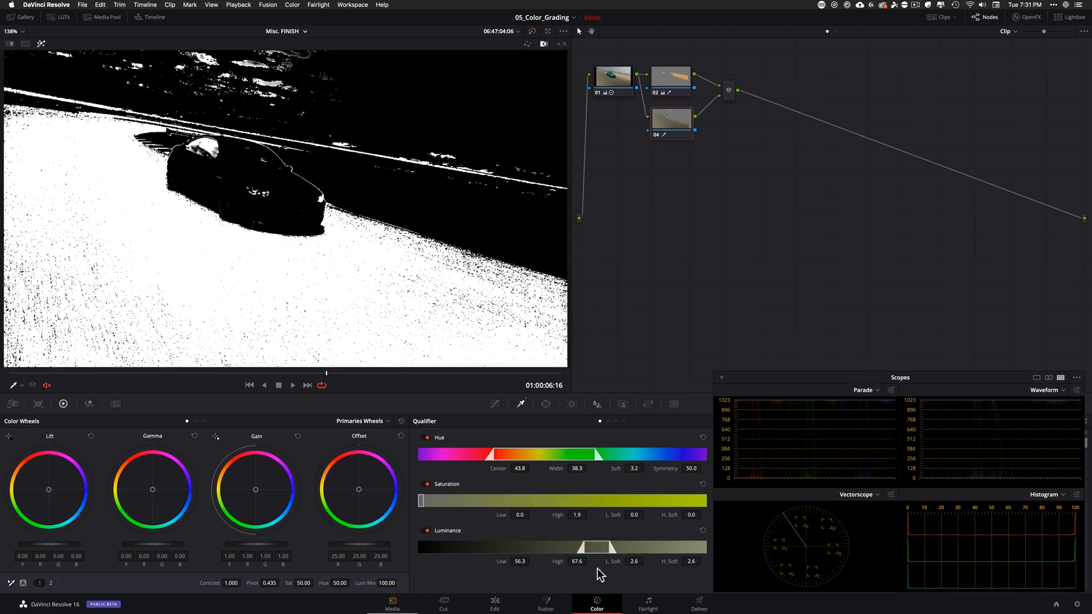
pyautogui.moveTo(581, 561); pyautogui.dragTo(560, 567)
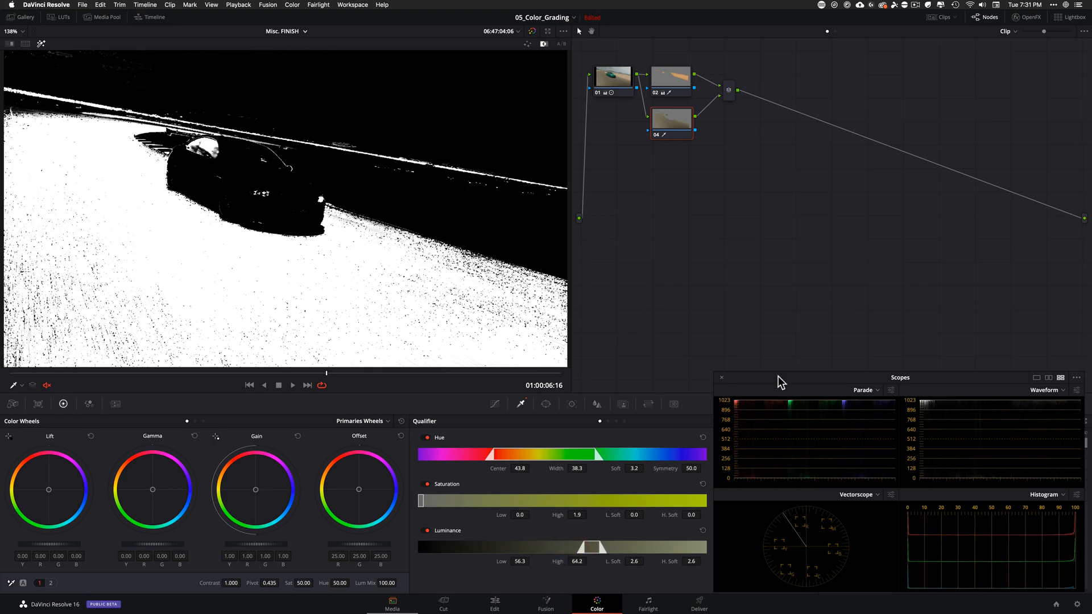
# - Soften the road matte with Blur Radius 43.0, moving the scopes aside and back, and turn off the matte highlight
pyautogui.moveTo(779, 378); pyautogui.dragTo(1075, 393)
pyautogui.moveTo(772, 532); pyautogui.dragTo(962, 531)
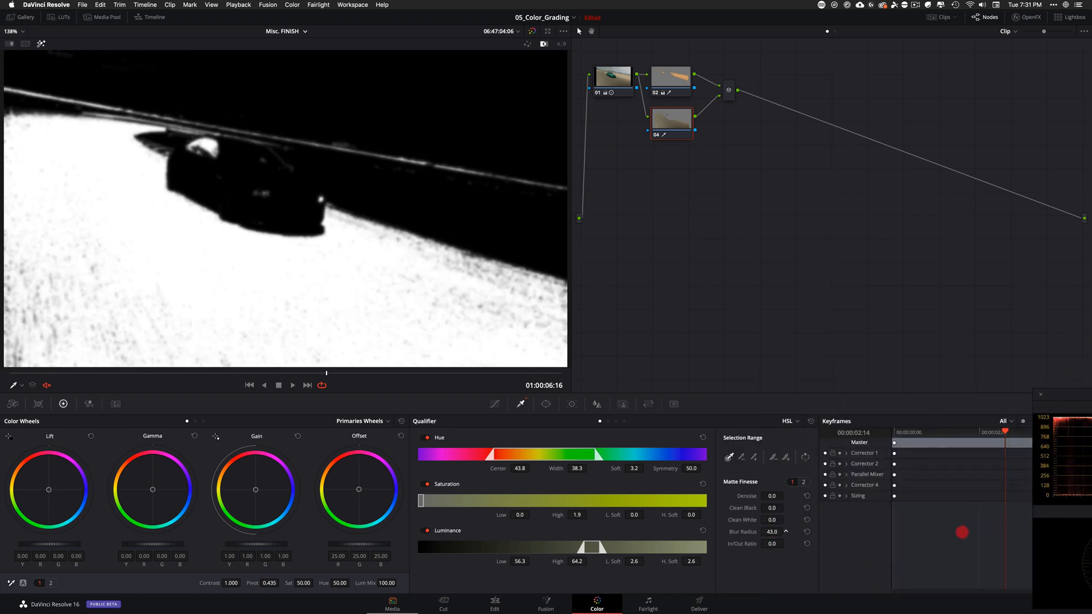
pyautogui.moveTo(1065, 394); pyautogui.dragTo(762, 381)
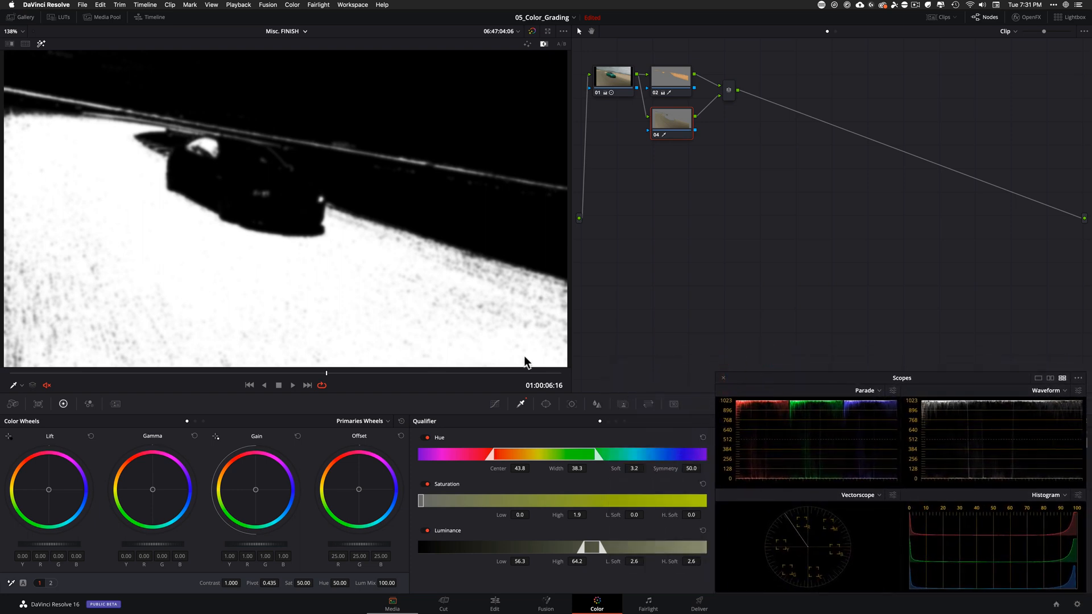
pyautogui.hotkey('shift', 'h')
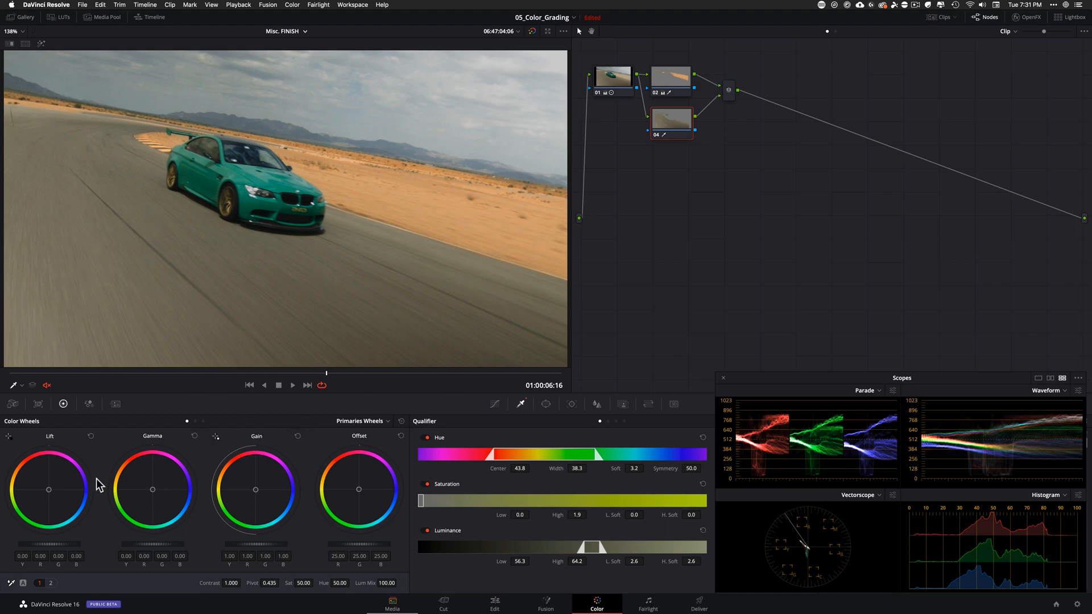
# - Lower the road's Color Boost to -29.50 and compare the shot with node 04 disabled
pyautogui.click(50, 583)
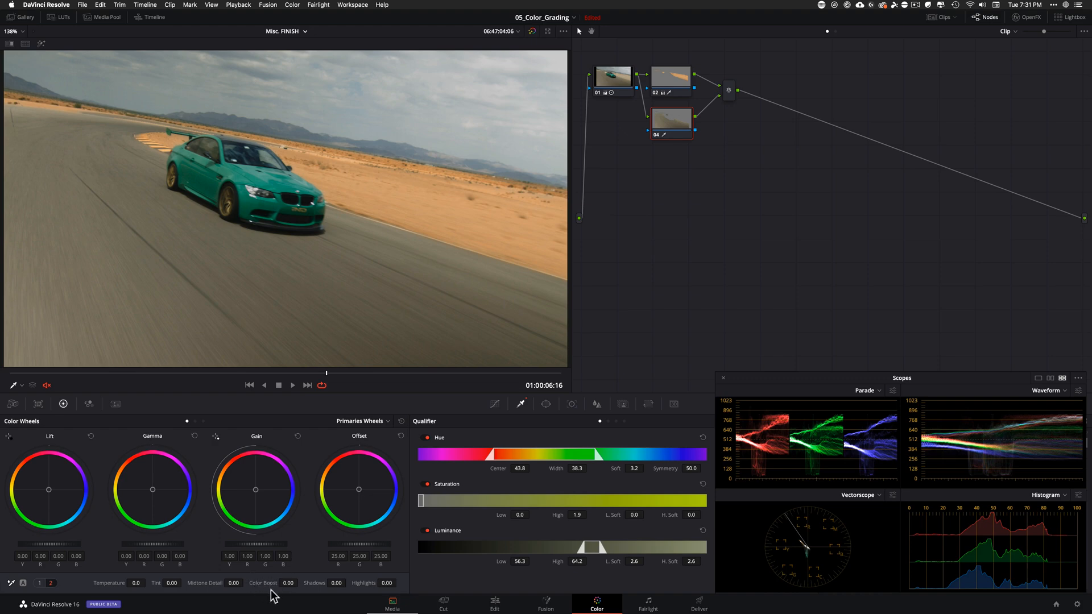
pyautogui.moveTo(290, 583); pyautogui.dragTo(264, 585)
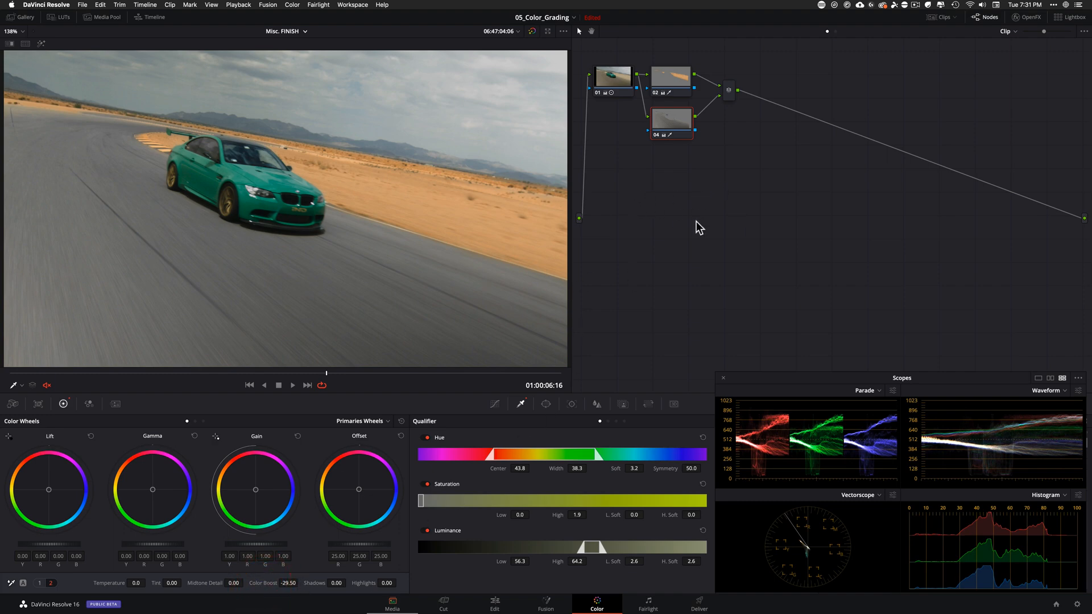
pyautogui.press('super+d')
pyautogui.press('super+d')
pyautogui.press('super+d')
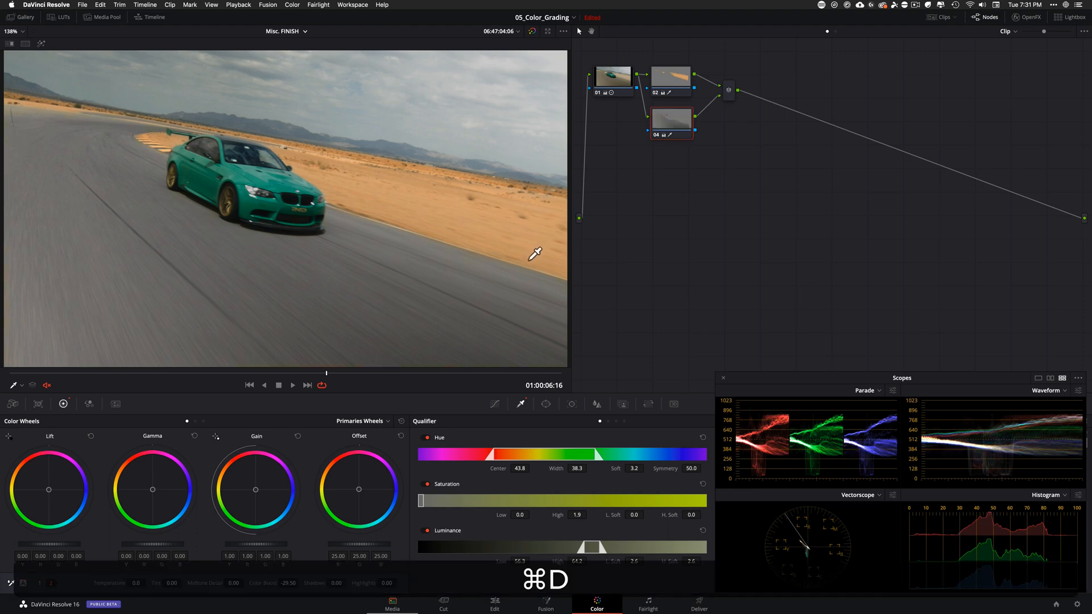
pyautogui.press('super+d')
pyautogui.press('super+d')
pyautogui.press('super+d')
pyautogui.press('super+d')
pyautogui.press('d')
pyautogui.press('d')
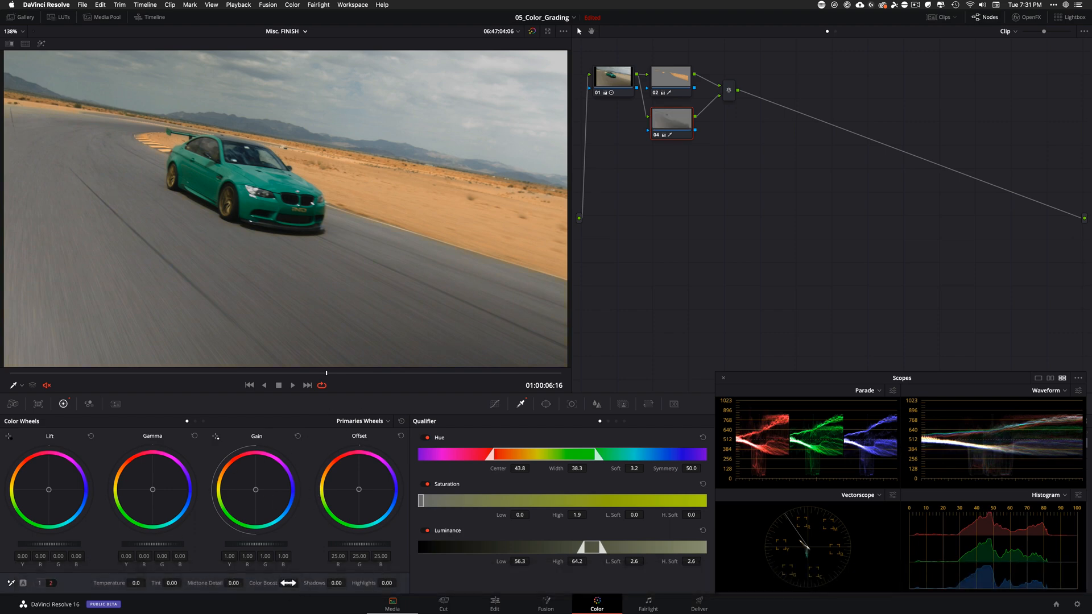
# - Ease the road's Color Boost to -16.50 and repeatedly compare the shot with node 04 disabled
pyautogui.moveTo(289, 583); pyautogui.dragTo(299, 583)
pyautogui.press('super+d')
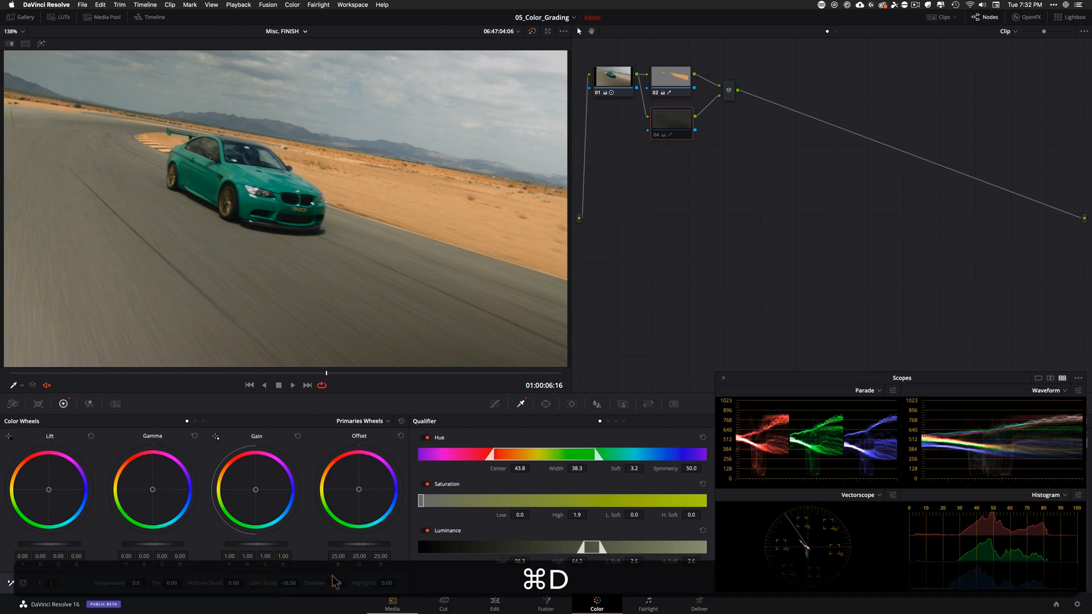
pyautogui.press('super+d')
pyautogui.press('d')
pyautogui.press('super+d')
pyautogui.press('super+d')
pyautogui.press('d')
pyautogui.press('super+d')
pyautogui.press('super+d')
pyautogui.press('super+d')
pyautogui.press('super+d')
pyautogui.press('super+d')
pyautogui.press('super+d')
pyautogui.press('super+d')
pyautogui.press('super+d')
# - Move the playhead to 01:00:05:14 and check the road correction there with node 04 disabled and enabled
pyautogui.click(71, 373)
pyautogui.moveTo(61, 386); pyautogui.dragTo(200, 385)
pyautogui.press('super+d')
pyautogui.press('super+d')
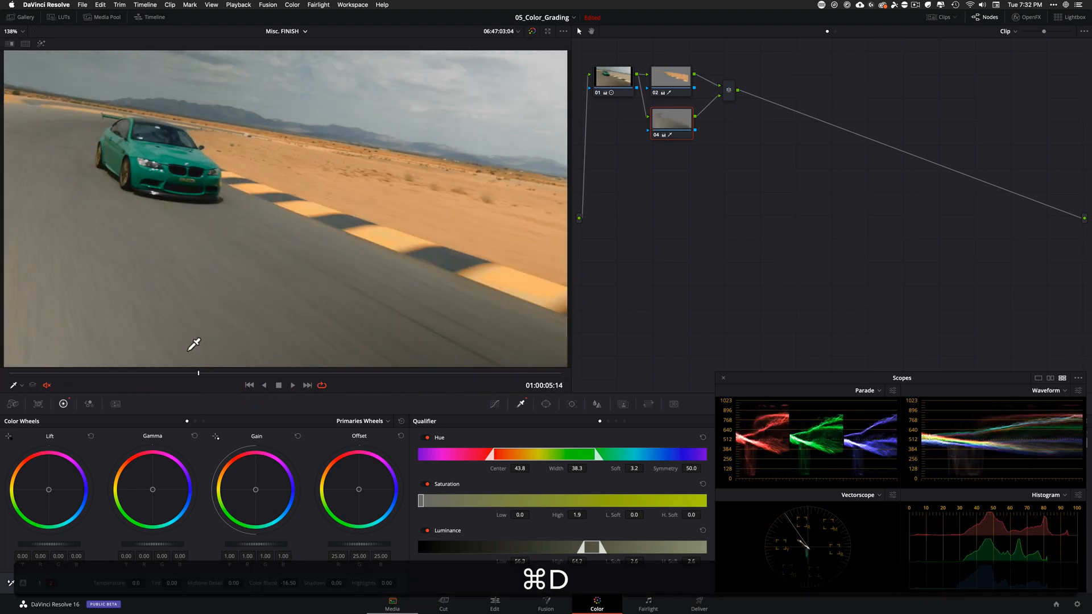
pyautogui.press('super+d')
pyautogui.press('super+d')
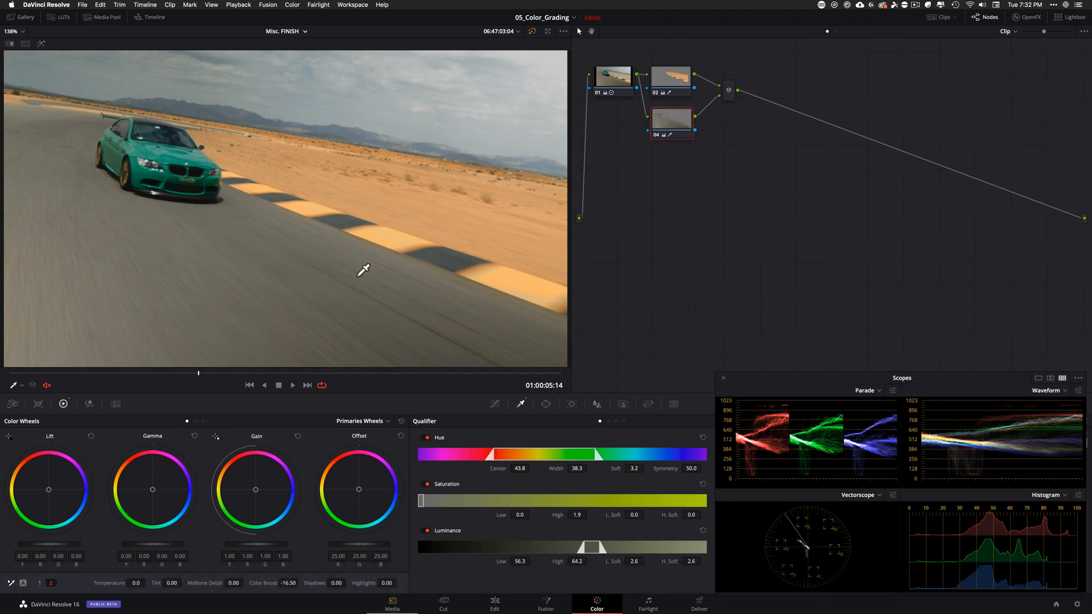
# - Play back the graded clip and scrub through it to 01:00:07:07
pyautogui.click(669, 116)
pyautogui.click(669, 119)
pyautogui.click(292, 385)
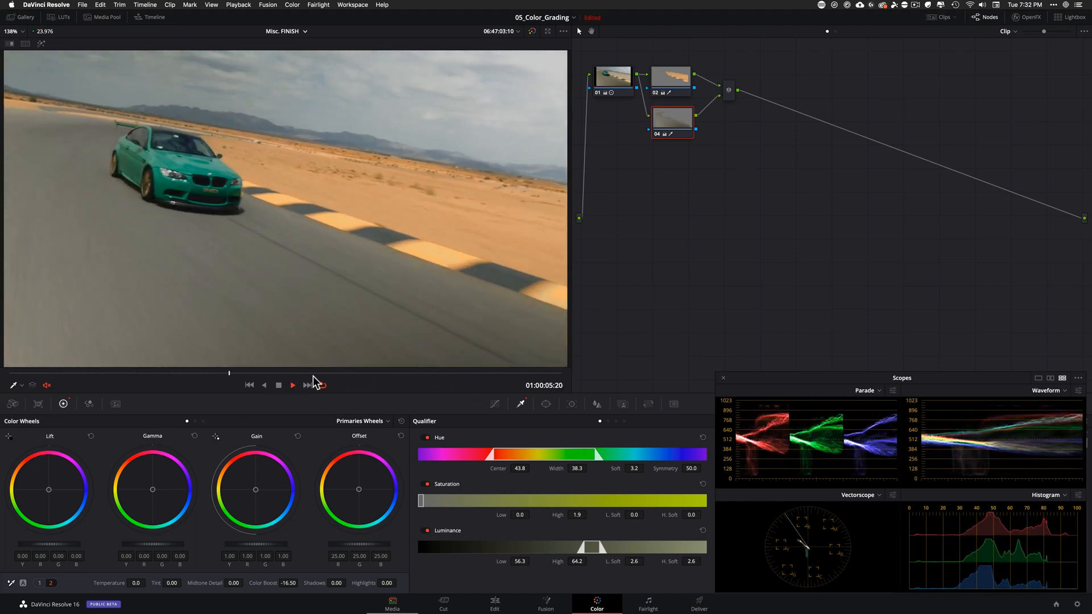
pyautogui.press('space')
pyautogui.moveTo(238, 374); pyautogui.dragTo(164, 374)
pyautogui.moveTo(272, 374); pyautogui.dragTo(408, 380)
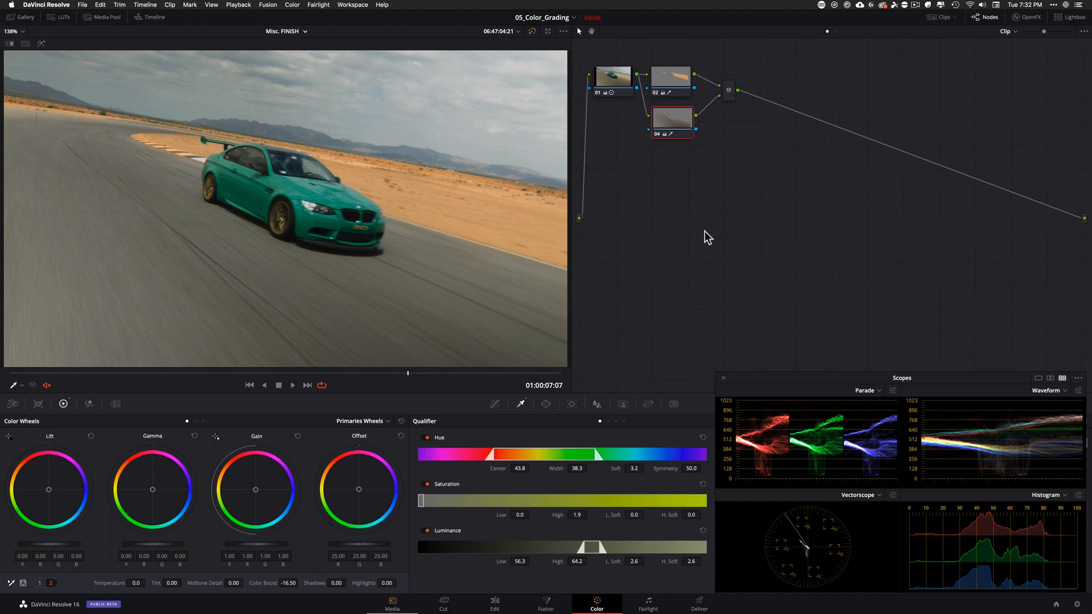
# - Morph the parallel mixer into a layer mixer node, undoing and redoing the change to compare the results
pyautogui.press('super+y')
pyautogui.click(730, 148)
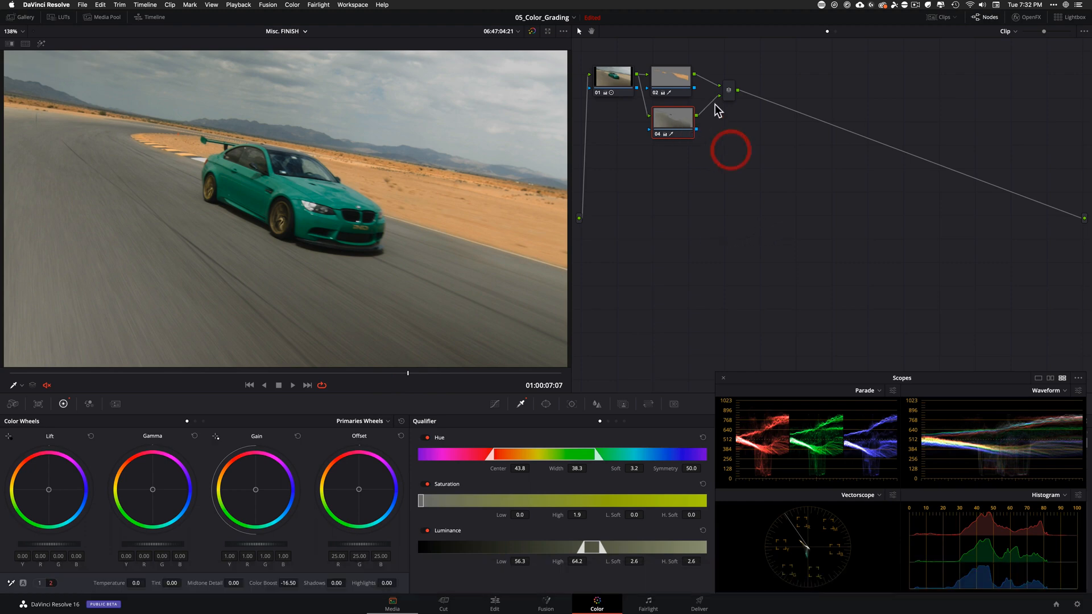
pyautogui.keyDown('ctrl'); pyautogui.click(719, 87); pyautogui.keyUp('ctrl')
pyautogui.keyDown('ctrl'); pyautogui.click(730, 87); pyautogui.keyUp('ctrl')
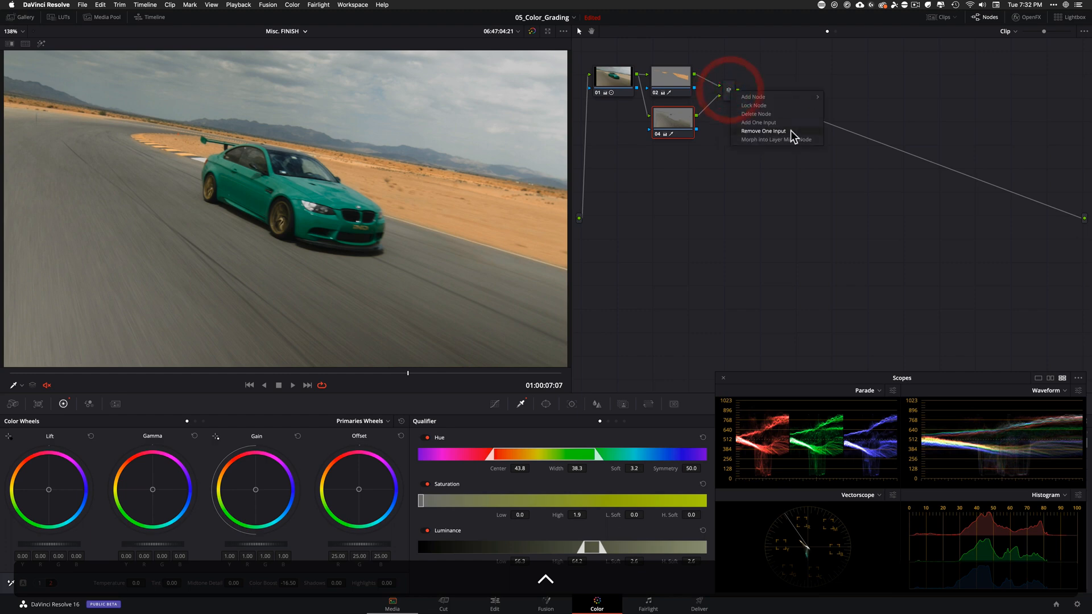
pyautogui.click(798, 140)
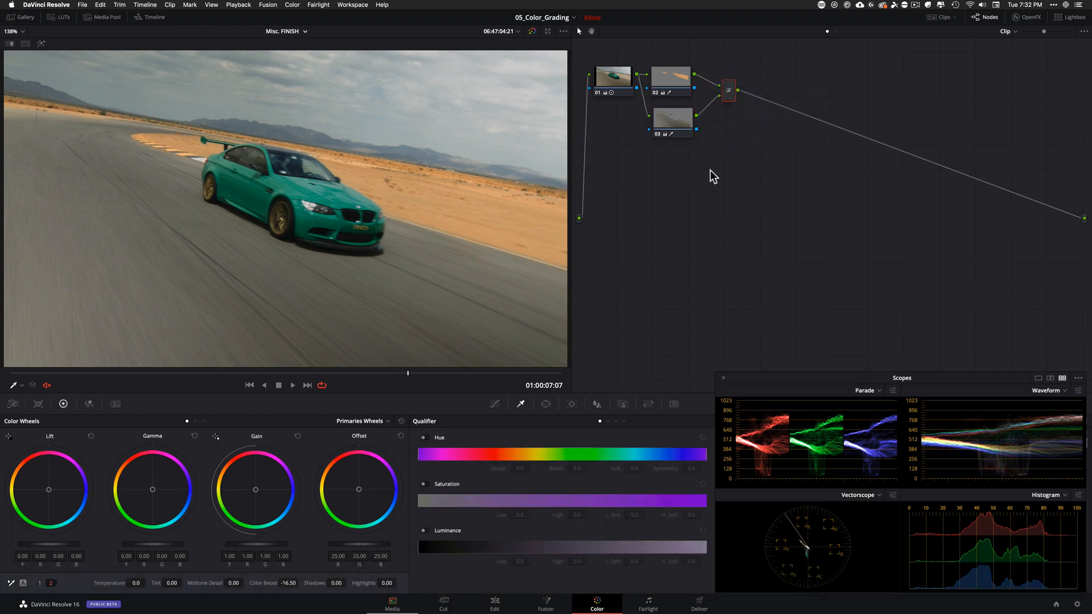
pyautogui.press('shift+super+z')
pyautogui.press('shift+super+z')
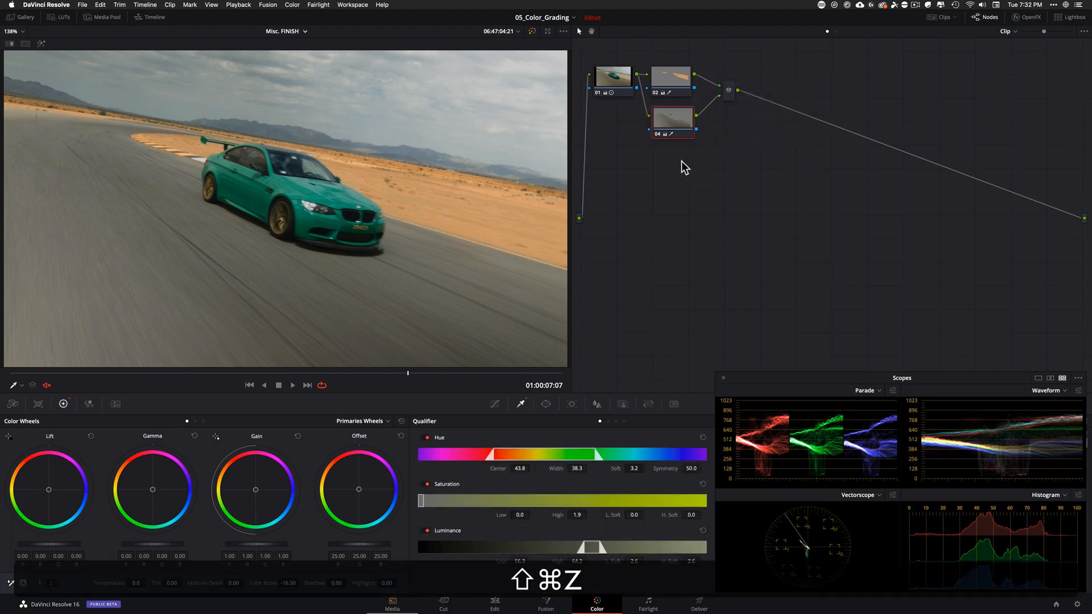
pyautogui.press('ctrl+shift+super+z')
# - Reset the grade of the road node feeding the layer mixer
pyautogui.rightClick(675, 122)
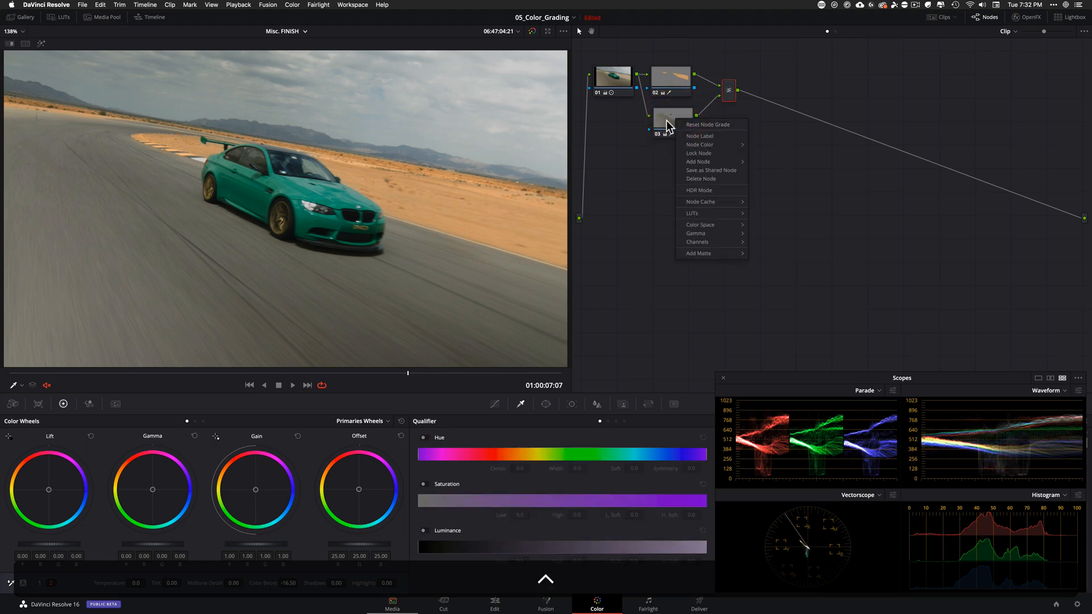
pyautogui.click(734, 126)
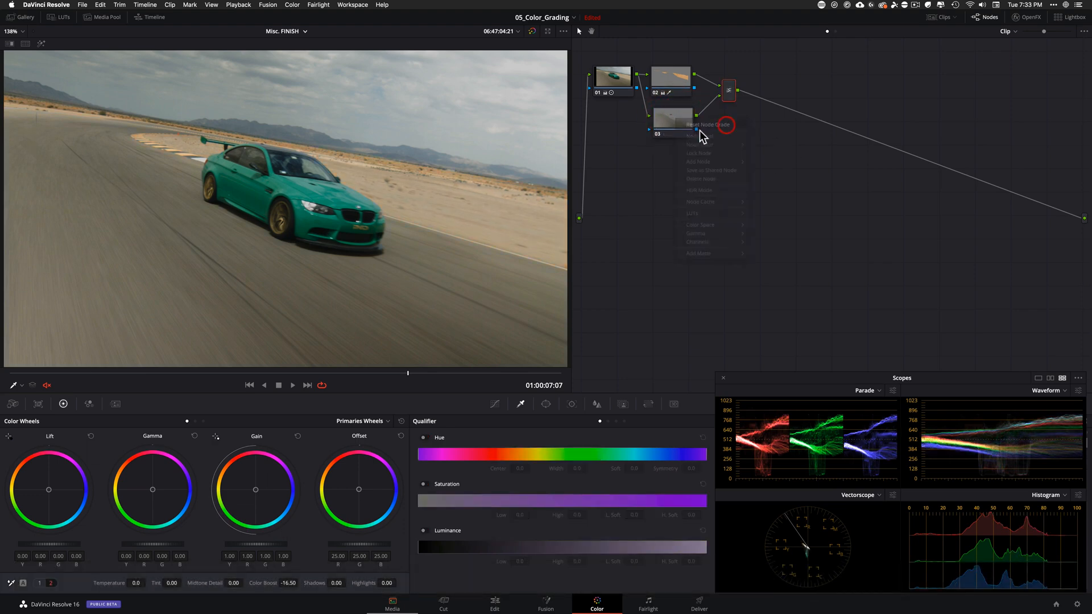
# - Toggle node 02 off and on to check how its sand correction passes through the layer mixer, and inspect node 03
pyautogui.press('alt')
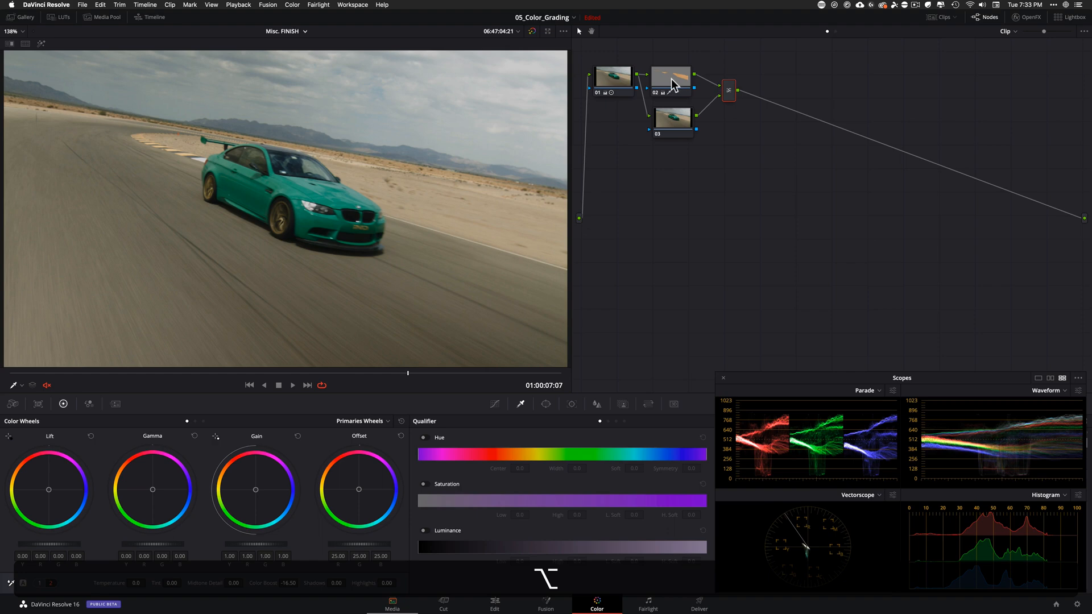
pyautogui.click(673, 88)
pyautogui.press('super+d')
pyautogui.press('super+d')
pyautogui.press('super+d')
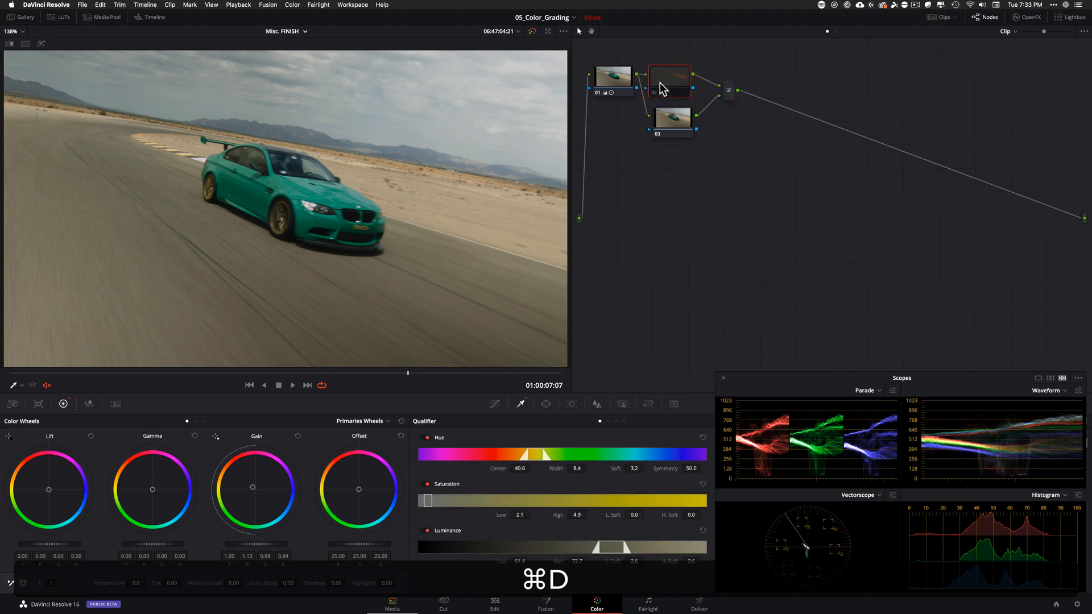
pyautogui.moveTo(659, 83); pyautogui.dragTo(680, 78)
pyautogui.press('super+d')
pyautogui.press('super+d')
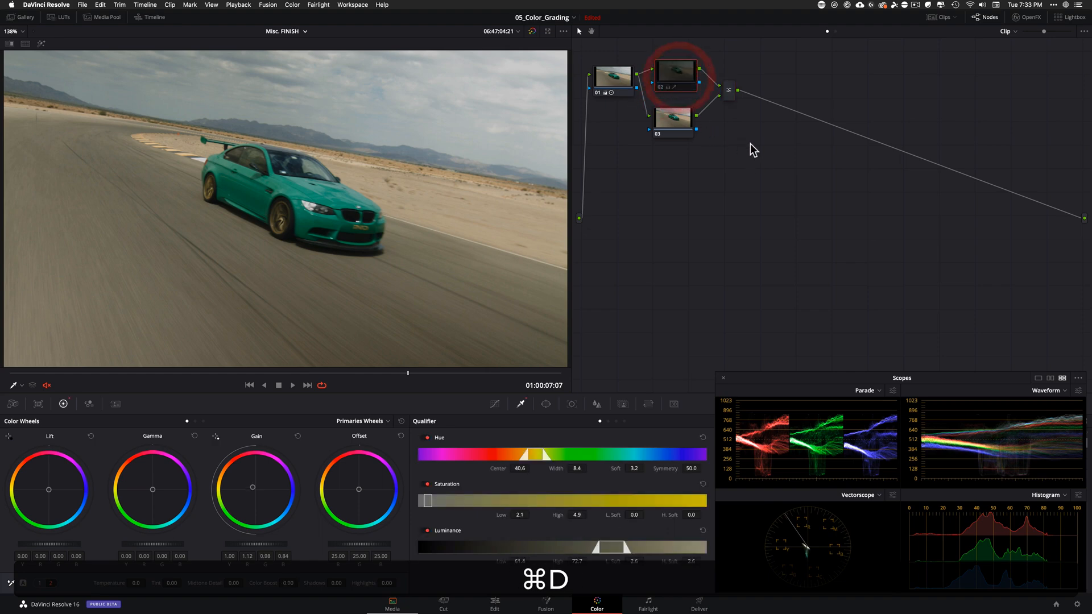
pyautogui.press('super+d')
pyautogui.moveTo(674, 116); pyautogui.dragTo(675, 119)
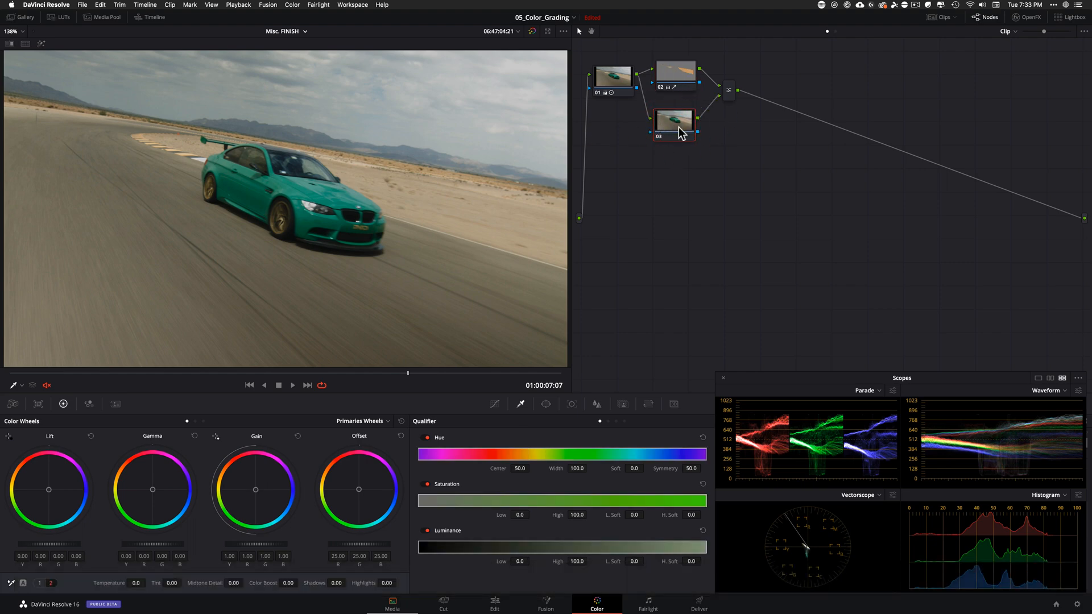
pyautogui.press('shift')
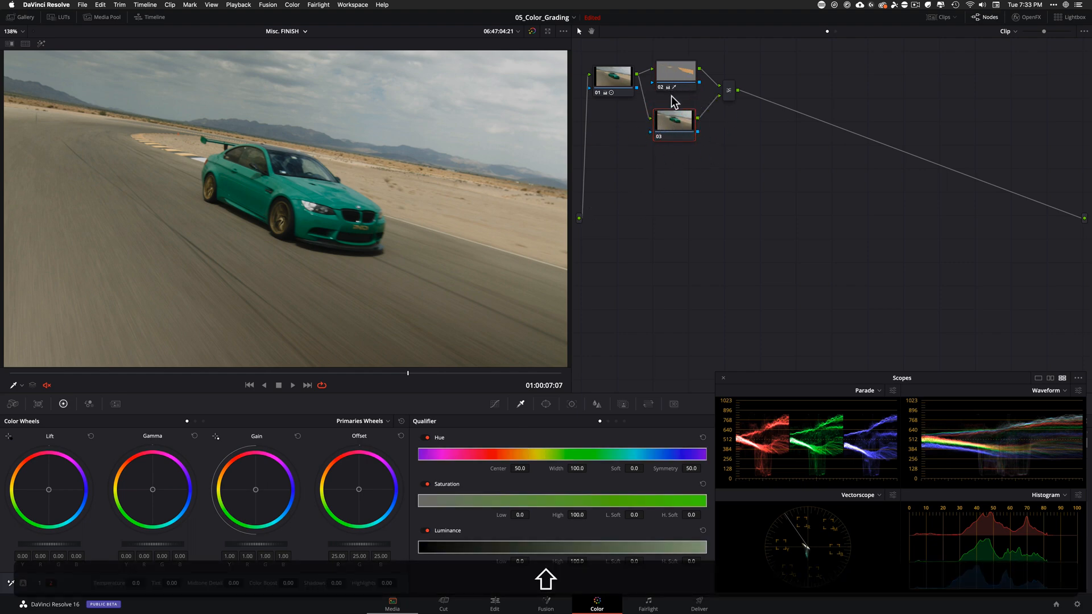
pyautogui.hotkey('shift', 'd')
# - Copy the sand grade from node 02 onto node 03 and reset the grade of node 02
pyautogui.click(678, 69)
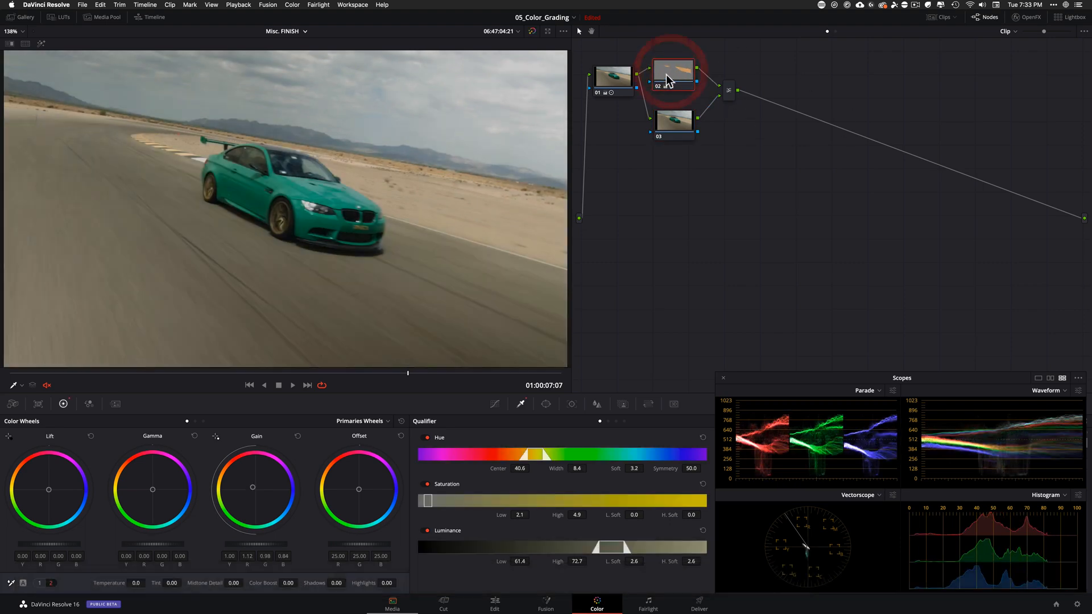
pyautogui.press('alt')
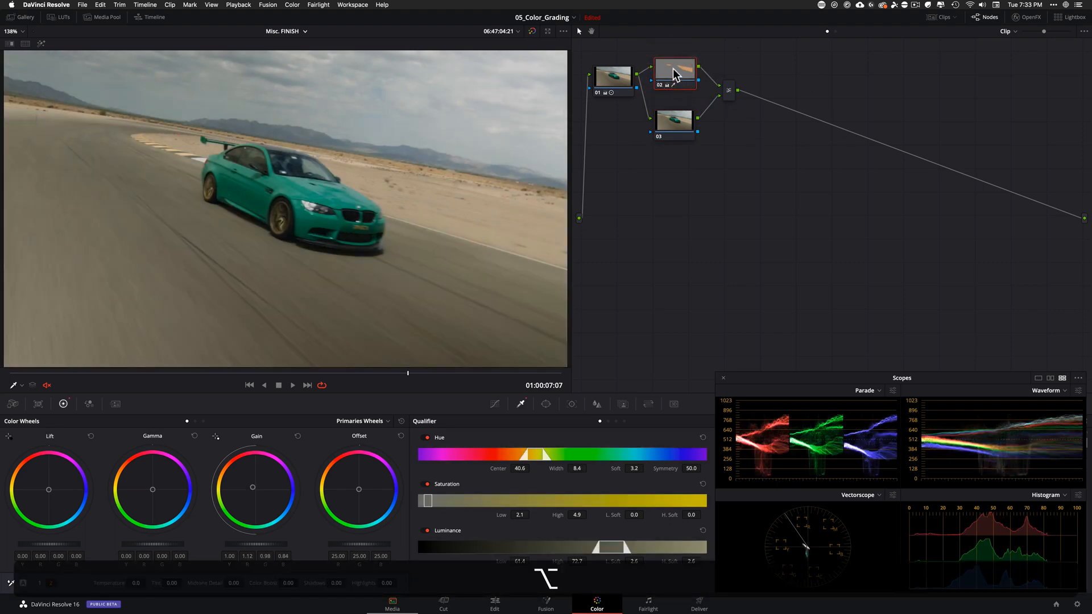
pyautogui.moveTo(674, 74); pyautogui.dragTo(679, 122)
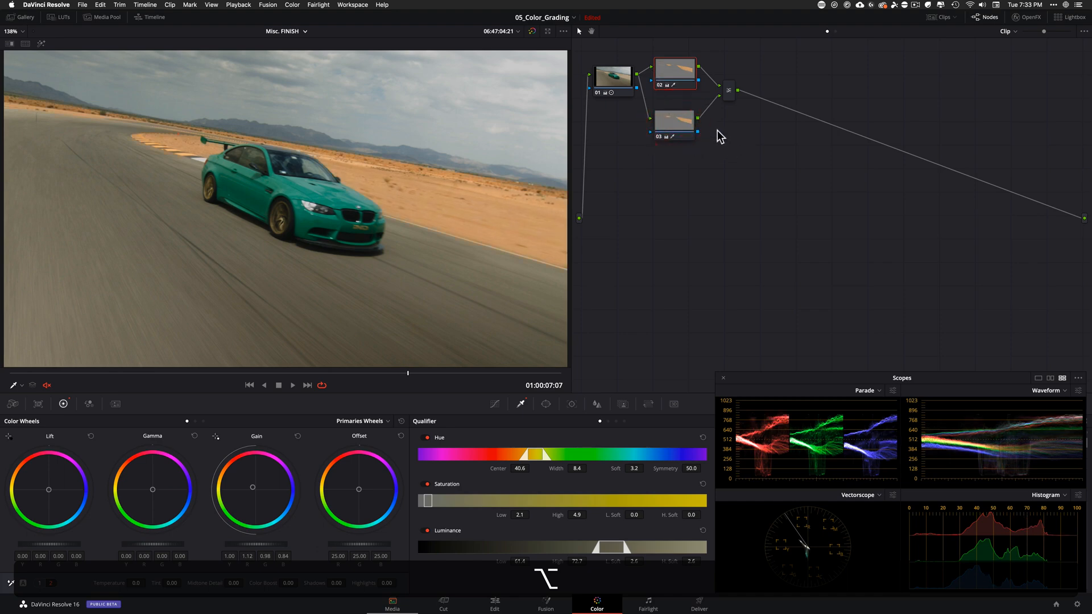
pyautogui.keyDown('ctrl'); pyautogui.click(679, 76); pyautogui.keyUp('ctrl')
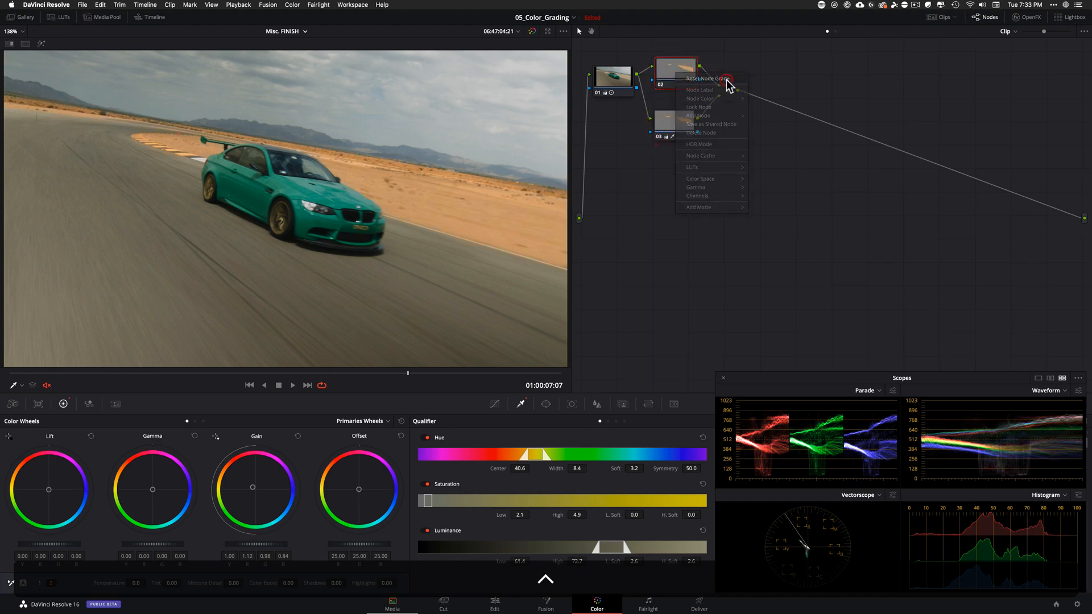
pyautogui.click(728, 80)
# - Scrub the clip to 01:00:06:19 and inspect the settings of nodes 02 and 03 there
pyautogui.click(688, 122)
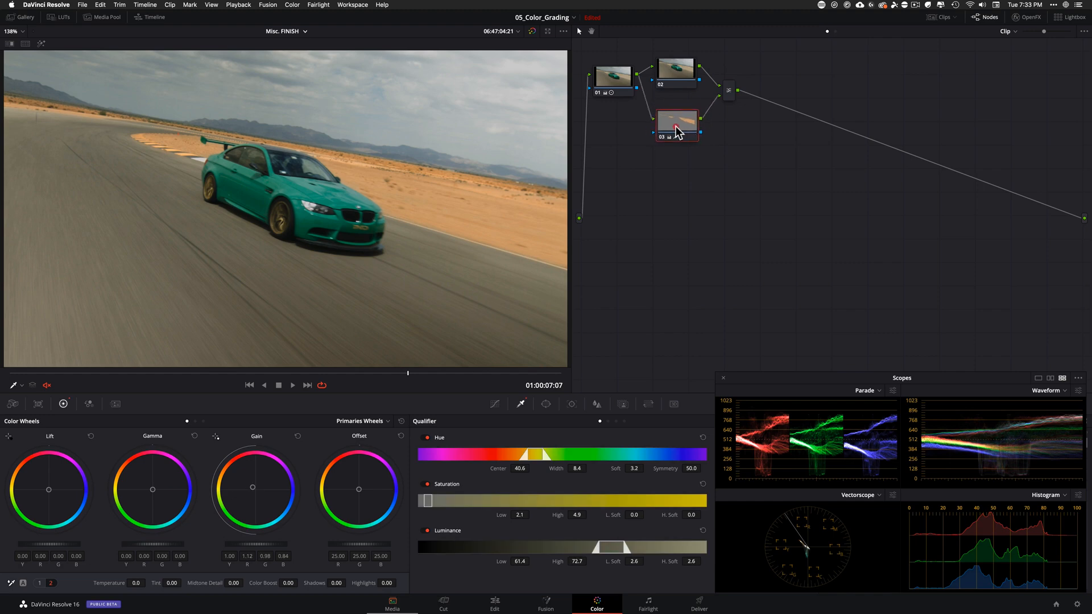
pyautogui.moveTo(676, 126); pyautogui.dragTo(675, 126)
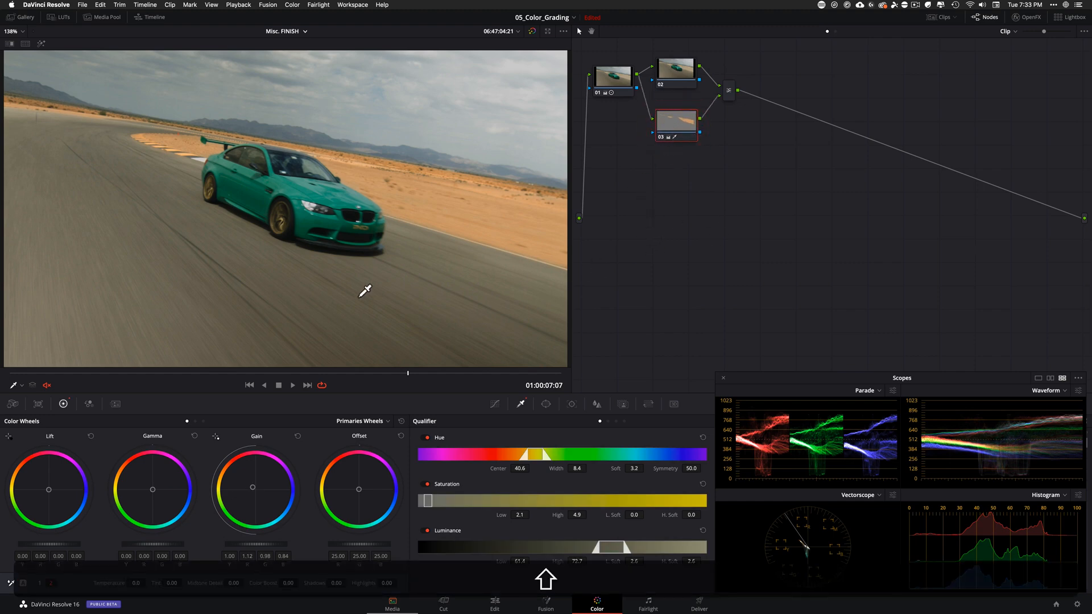
pyautogui.moveTo(291, 376); pyautogui.dragTo(345, 380)
pyautogui.click(679, 73)
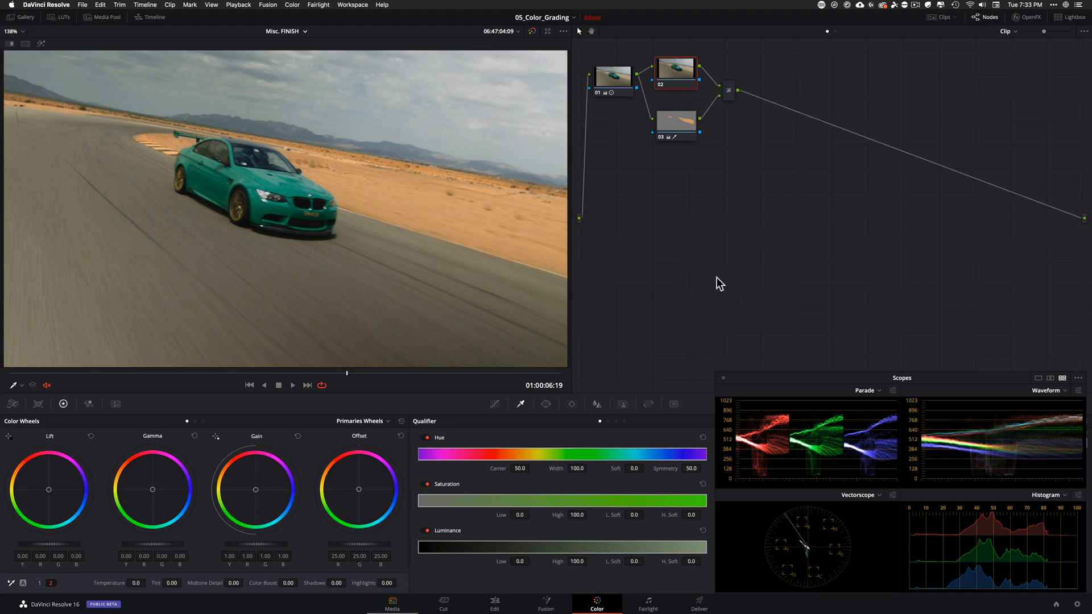
pyautogui.click(674, 124)
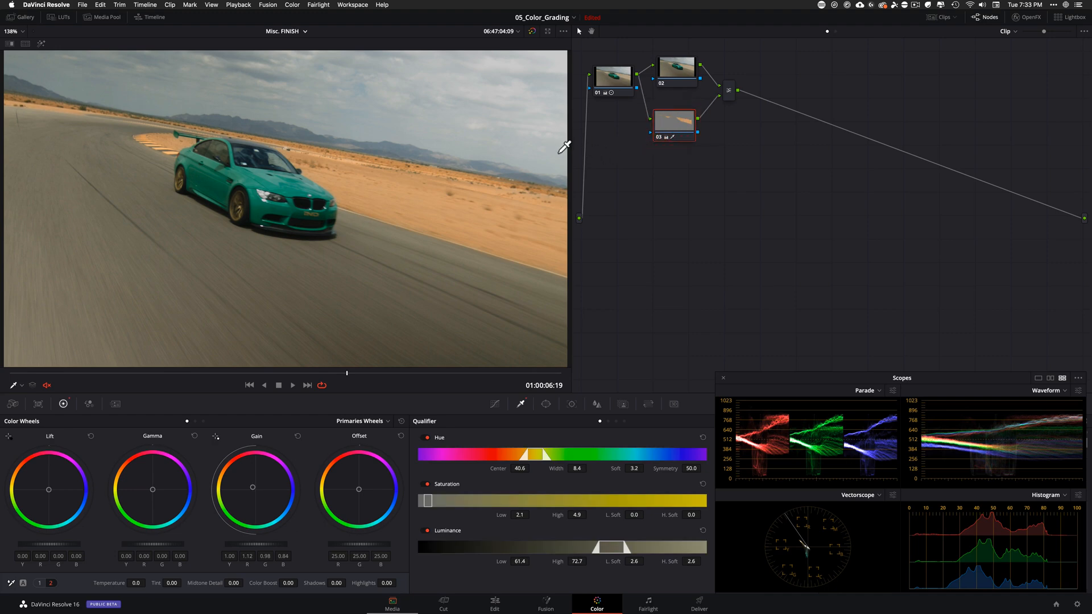
# - Compare the areas affected by nodes 03 and 02 using the highlight view, and return to the full image
pyautogui.hotkey('shift', 'h')
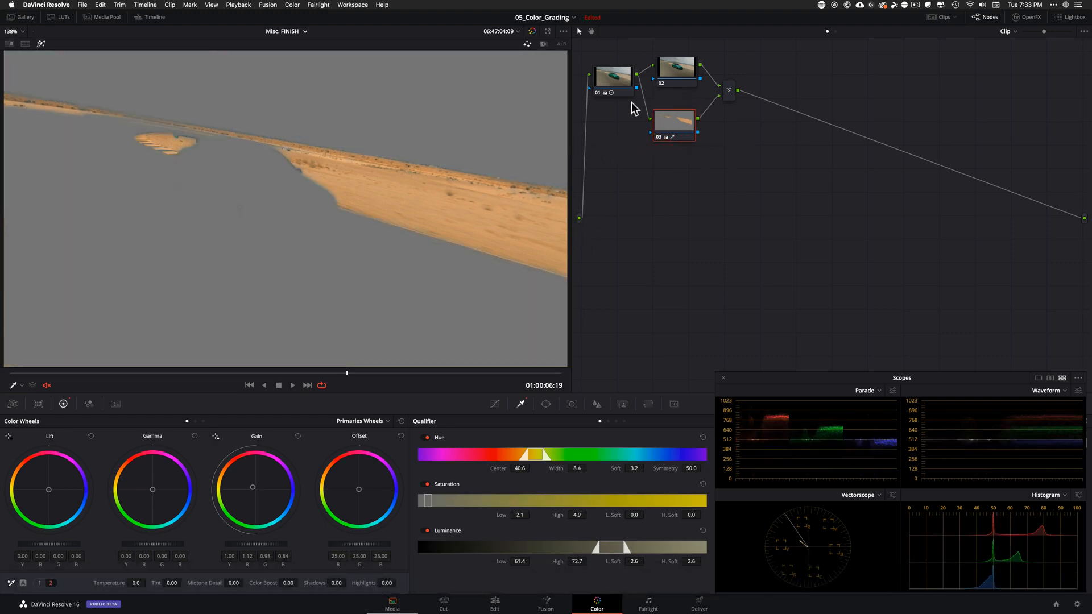
pyautogui.moveTo(661, 130); pyautogui.dragTo(664, 129)
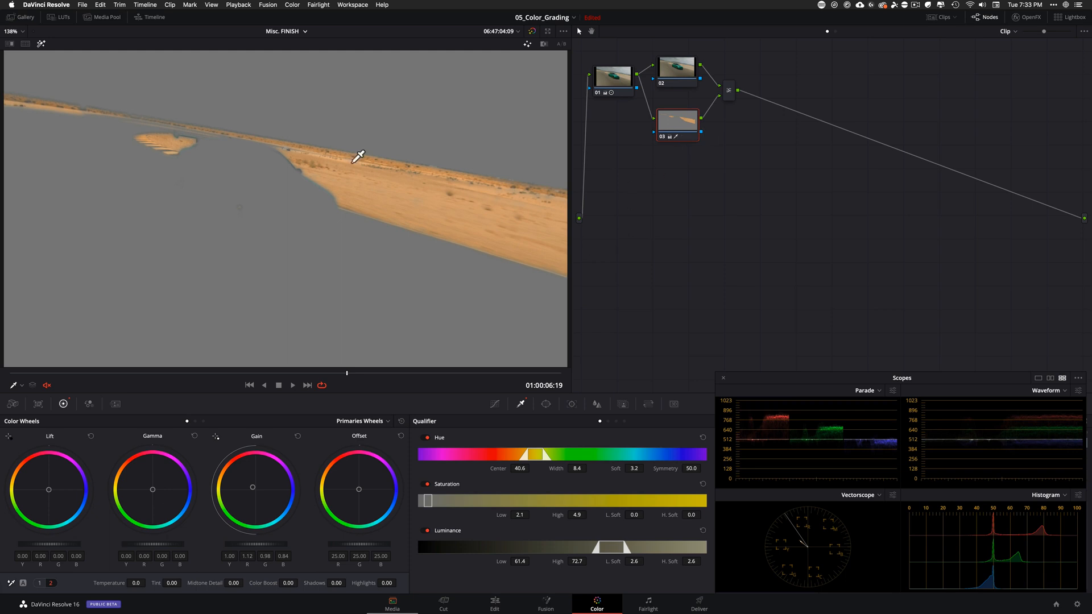
pyautogui.click(677, 68)
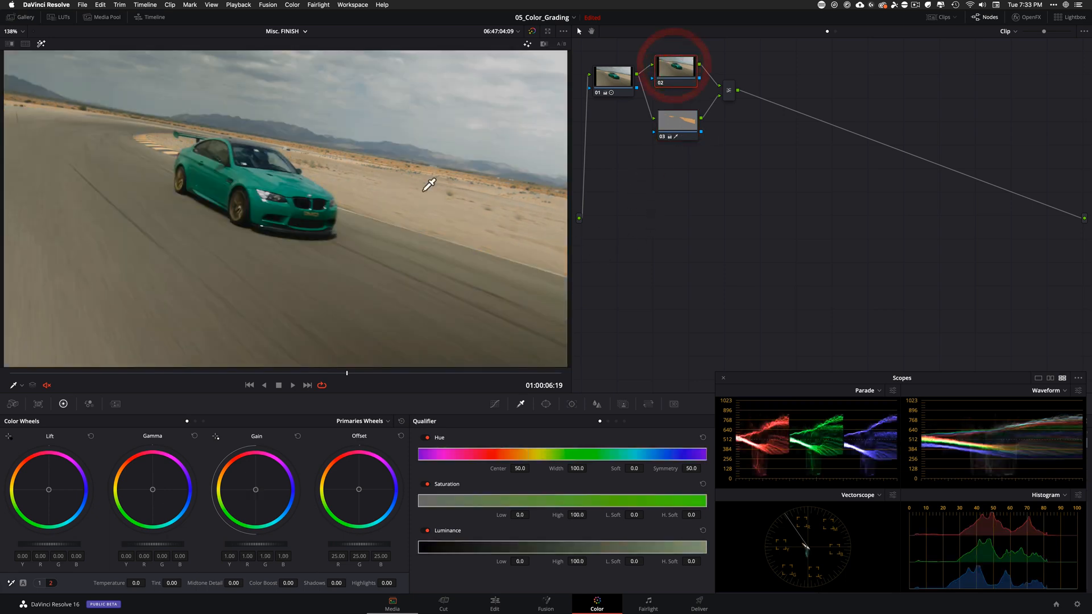
pyautogui.click(665, 121)
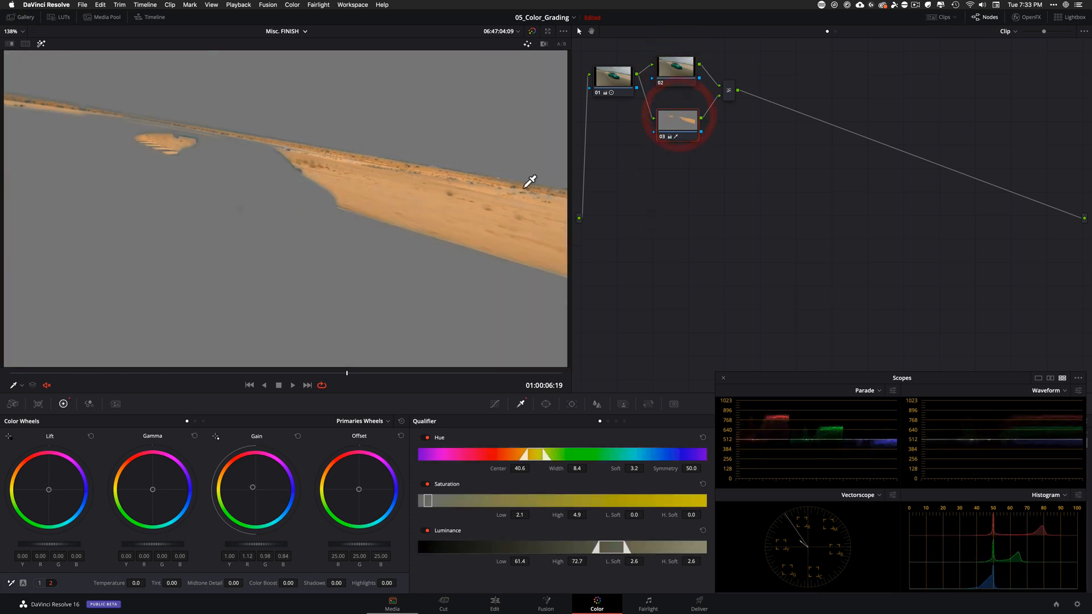
pyautogui.click(678, 80)
pyautogui.press('h')
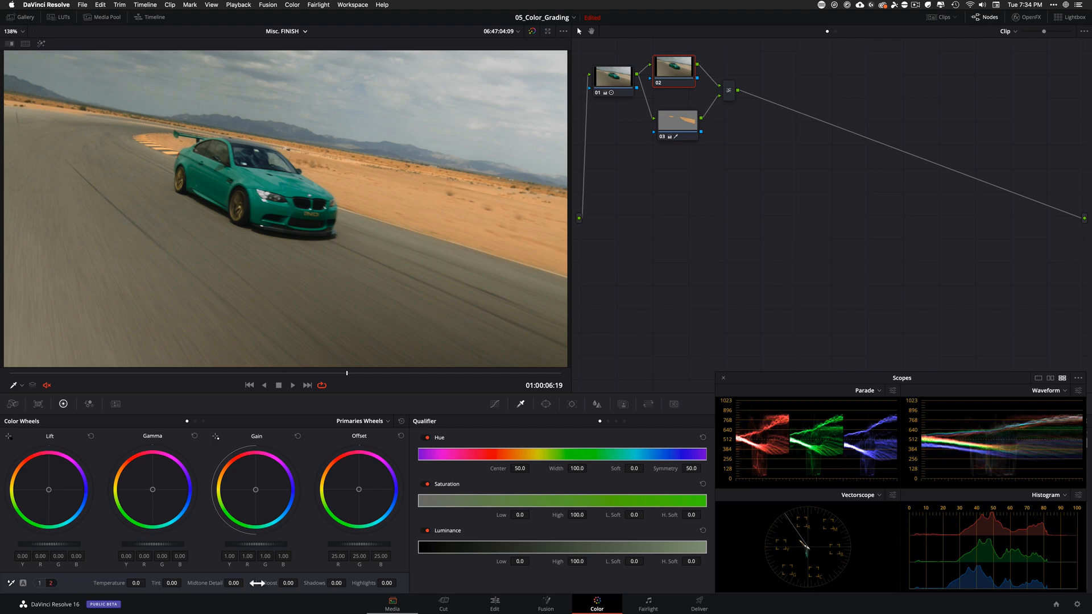
# - Set the Color Boost of node 02 to -18.00 and toggle the node to compare the image
pyautogui.moveTo(288, 583)
pyautogui.mouseDown()
pyautogui.moveTo(266, 583)
pyautogui.moveTo(303, 583)
pyautogui.mouseUp()
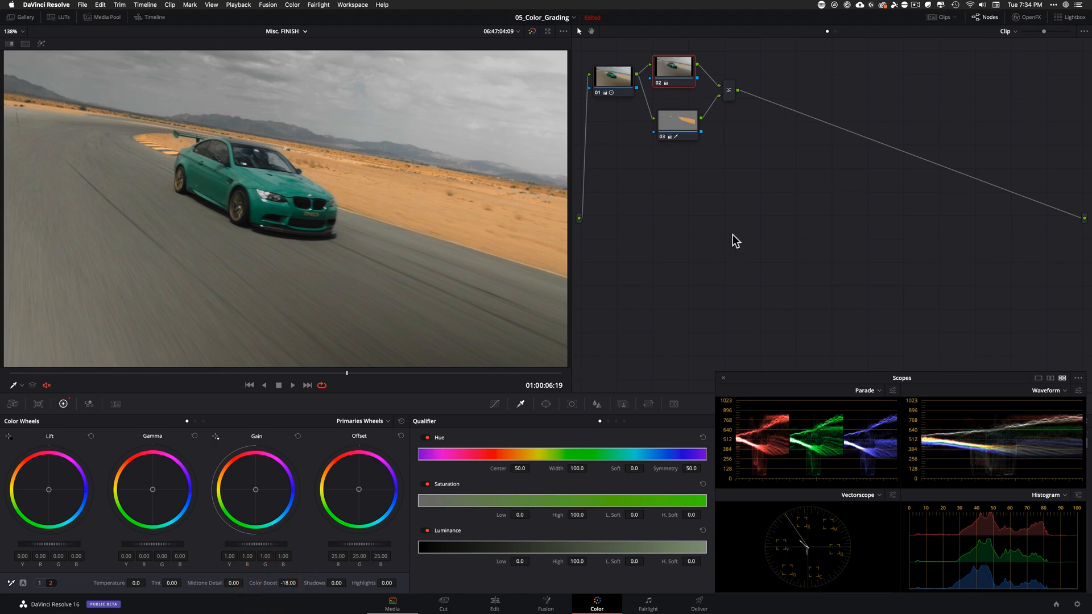
pyautogui.press('super+d')
pyautogui.press('super+d')
pyautogui.press('super+d')
pyautogui.press('super+d')
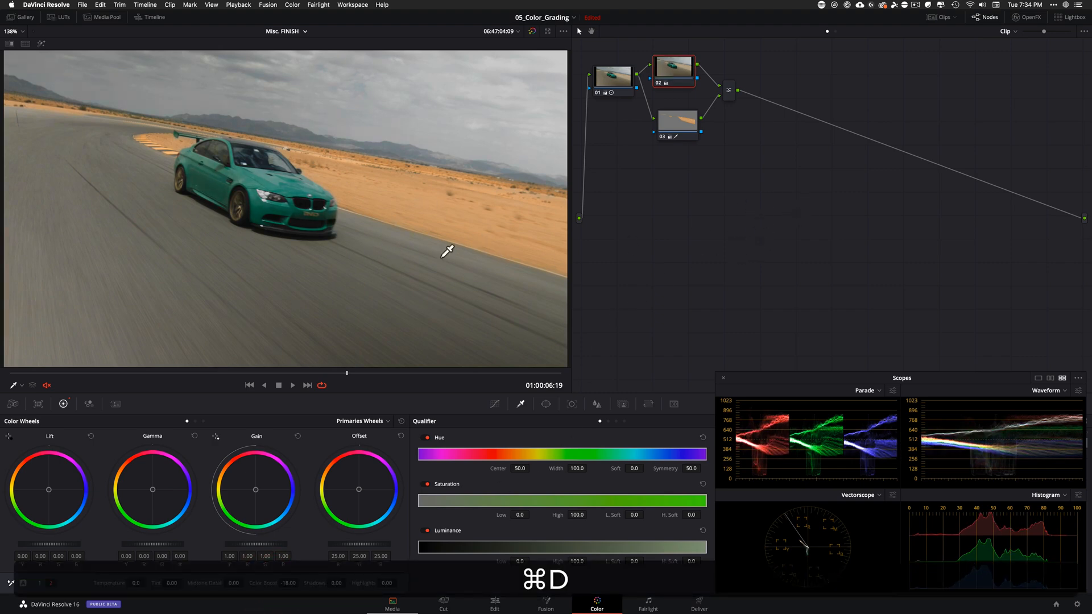
# - Toggle node 03, and bypass and restore the whole grade to compare it with the original image
pyautogui.click(685, 130)
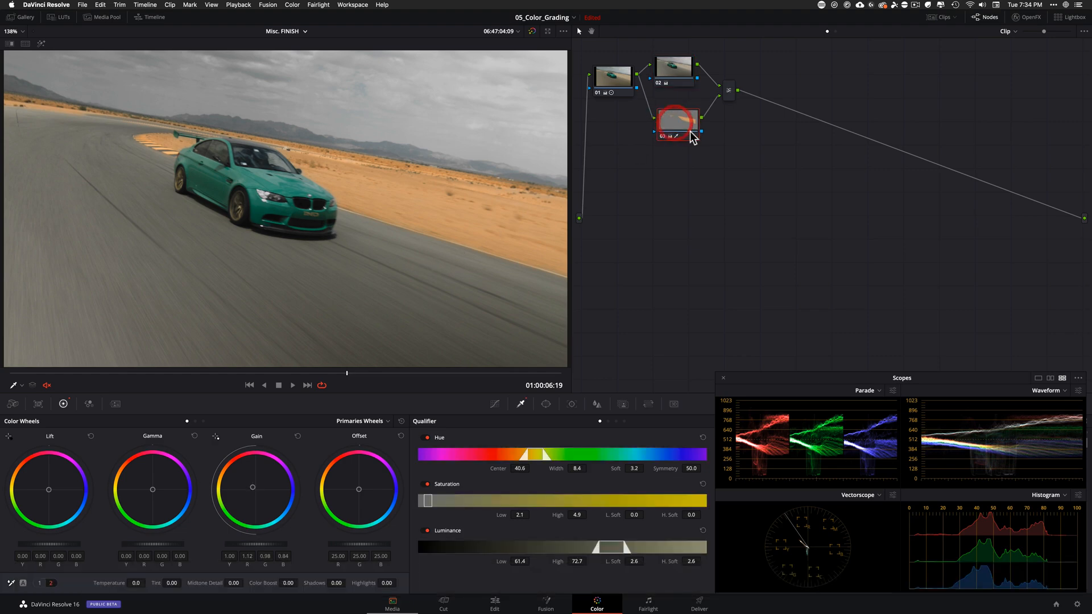
pyautogui.press('super+d')
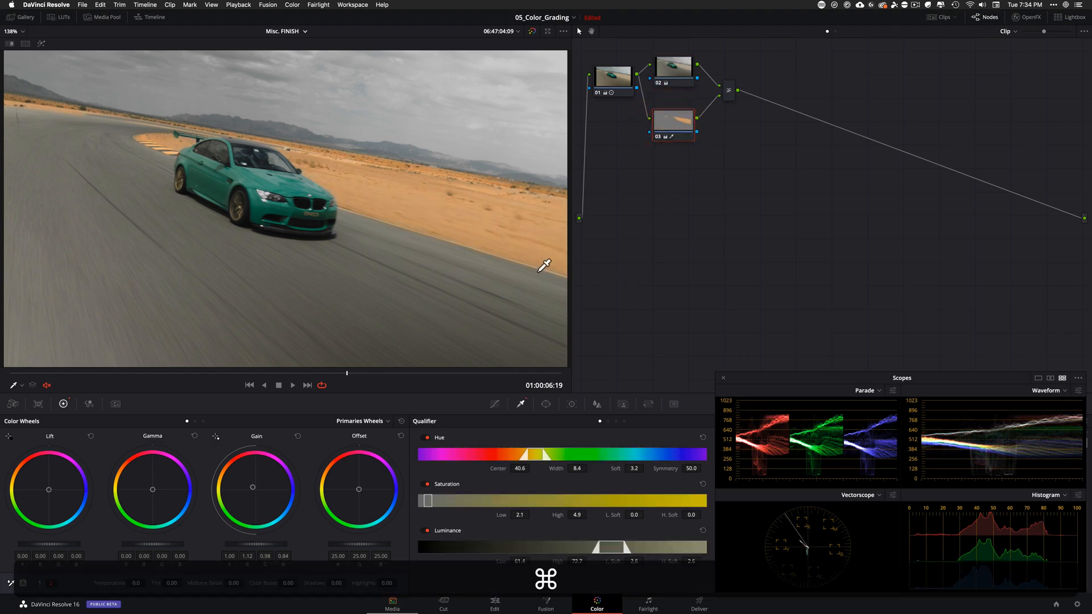
pyautogui.hotkey('shift', 'd')
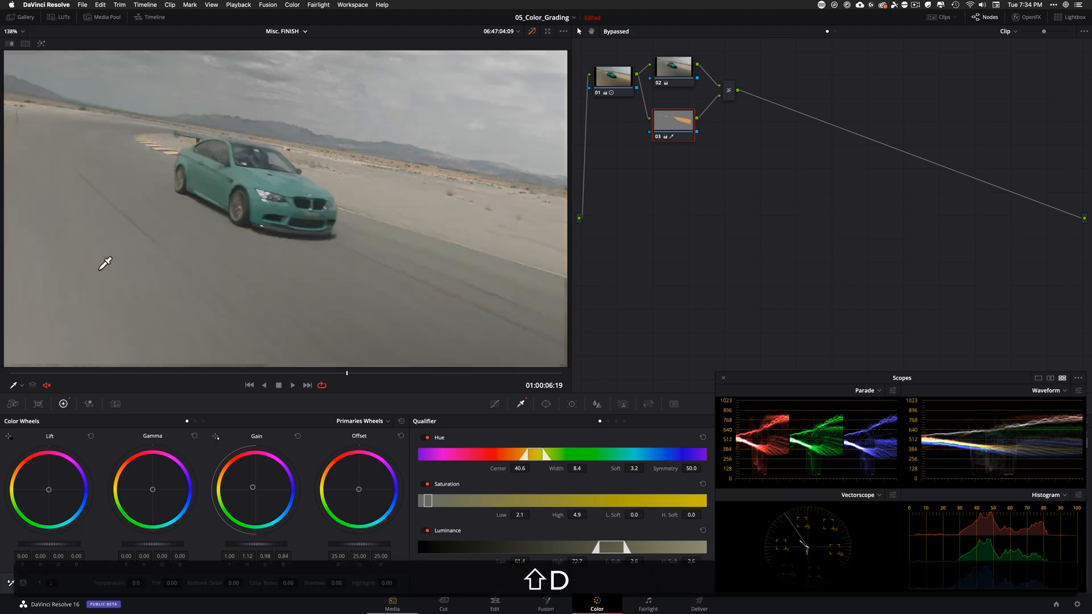
pyautogui.hotkey('shift', 'd')
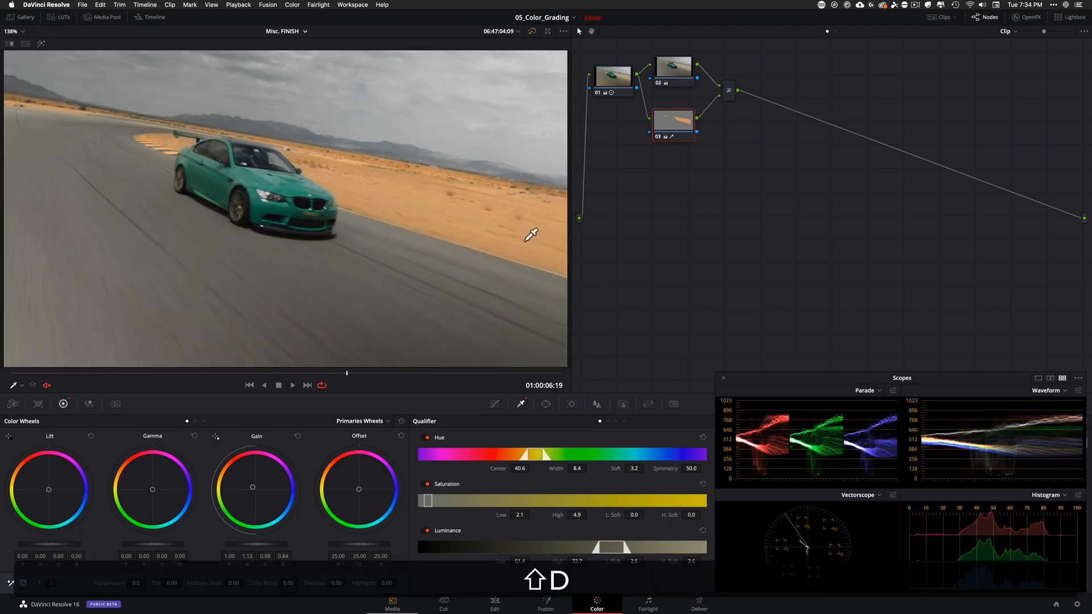
# - Toggle node 02 repeatedly to check its desaturation, and scrub to 01:00:07:10
pyautogui.click(674, 73)
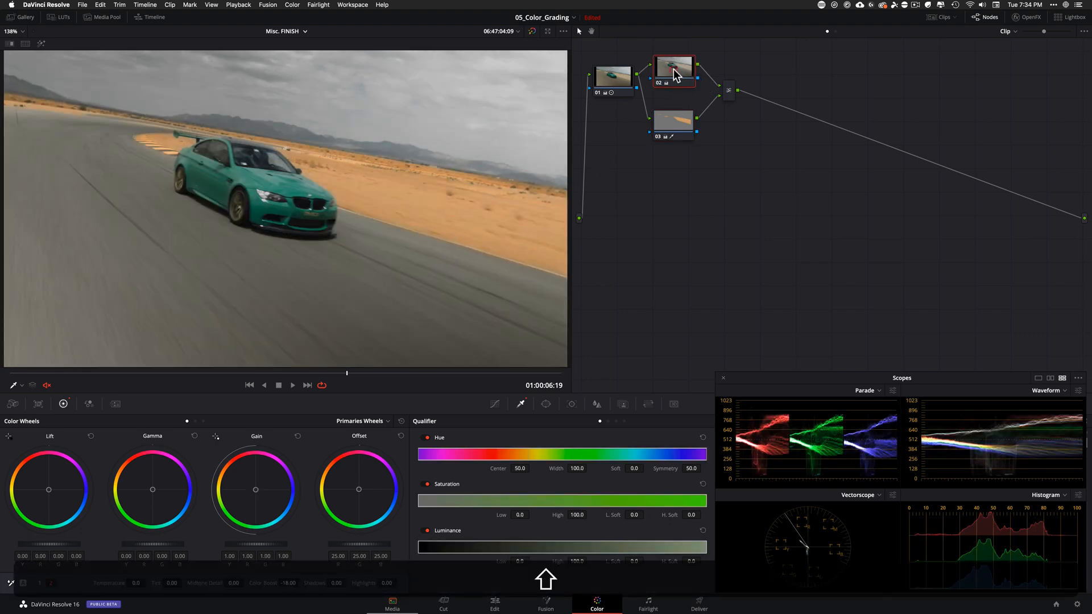
pyautogui.press('super+d')
pyautogui.press('super+d')
pyautogui.press('super+d')
pyautogui.press('super+d')
pyautogui.press('super+d')
pyautogui.press('super+d')
pyautogui.press('super+d')
pyautogui.press('super+d')
pyautogui.moveTo(357, 375); pyautogui.dragTo(422, 379)
# - Add a third layer node feeding the layer mixer and place it below node 03
pyautogui.click(675, 118)
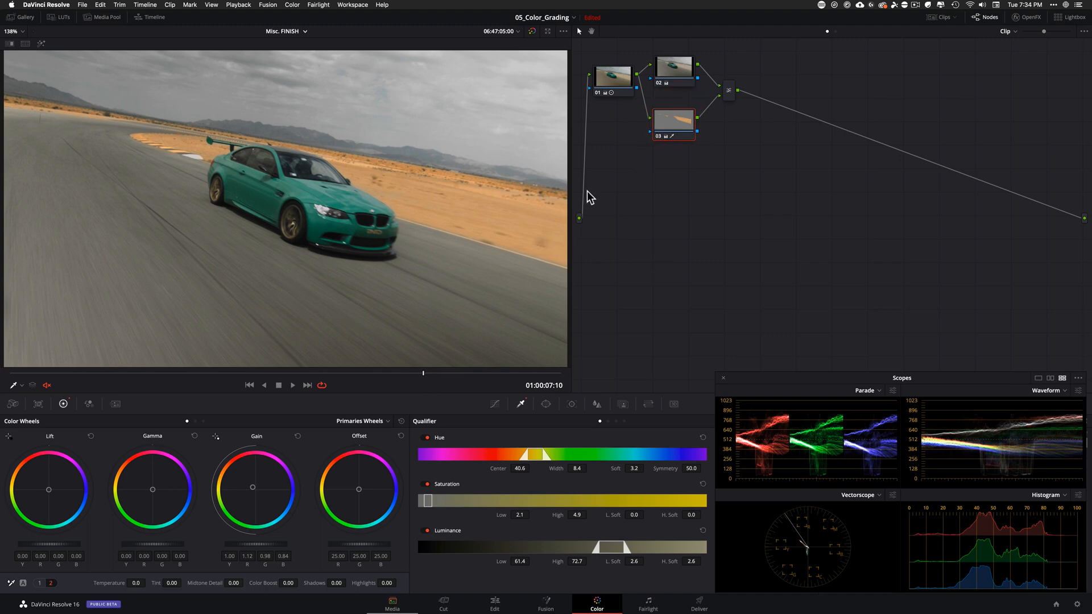
pyautogui.rightClick(672, 125)
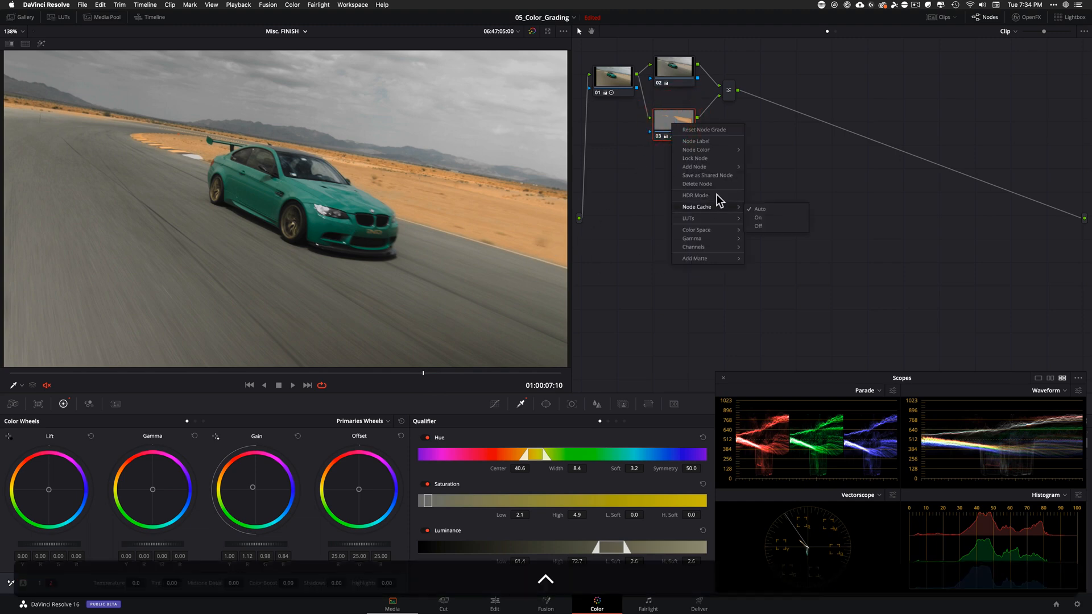
pyautogui.moveTo(720, 170)
pyautogui.click(783, 194)
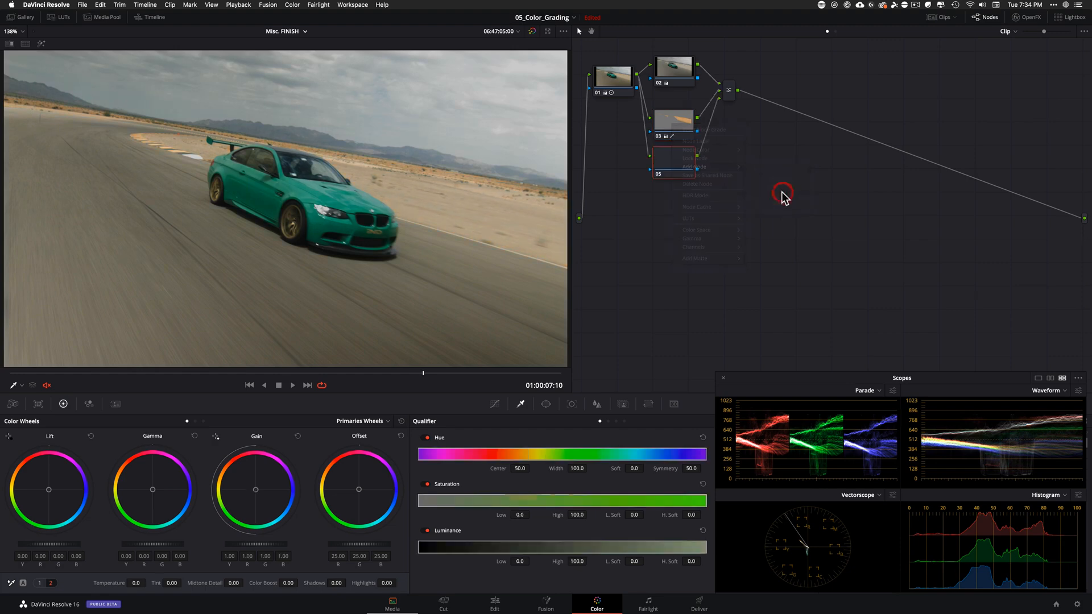
pyautogui.moveTo(684, 149); pyautogui.dragTo(683, 163)
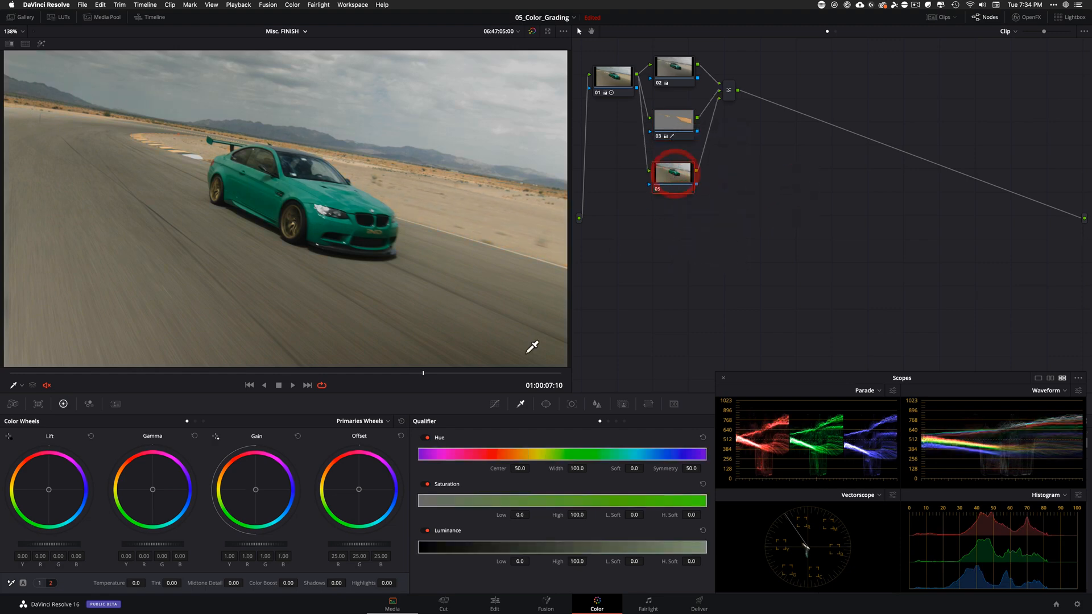
# - Sample the car's green paint with the qualifier in node 05 and show the key as a black-and-white matte
pyautogui.click(262, 199)
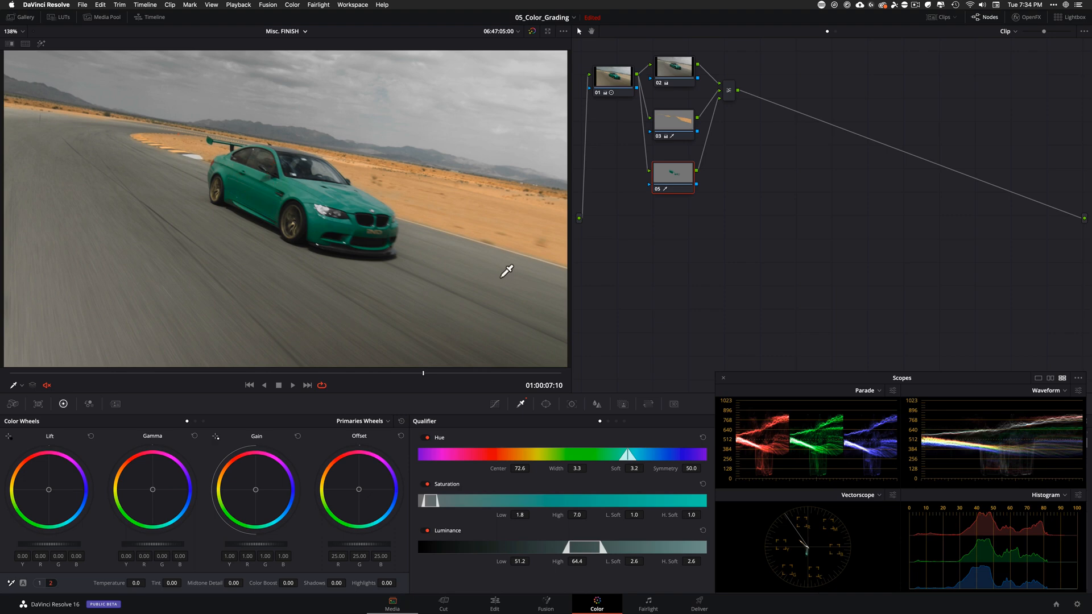
pyautogui.hotkey('alt', 'shift', 'h')
pyautogui.hotkey('alt', 'shift', 'h')
pyautogui.hotkey('alt', 'shift', 'h')
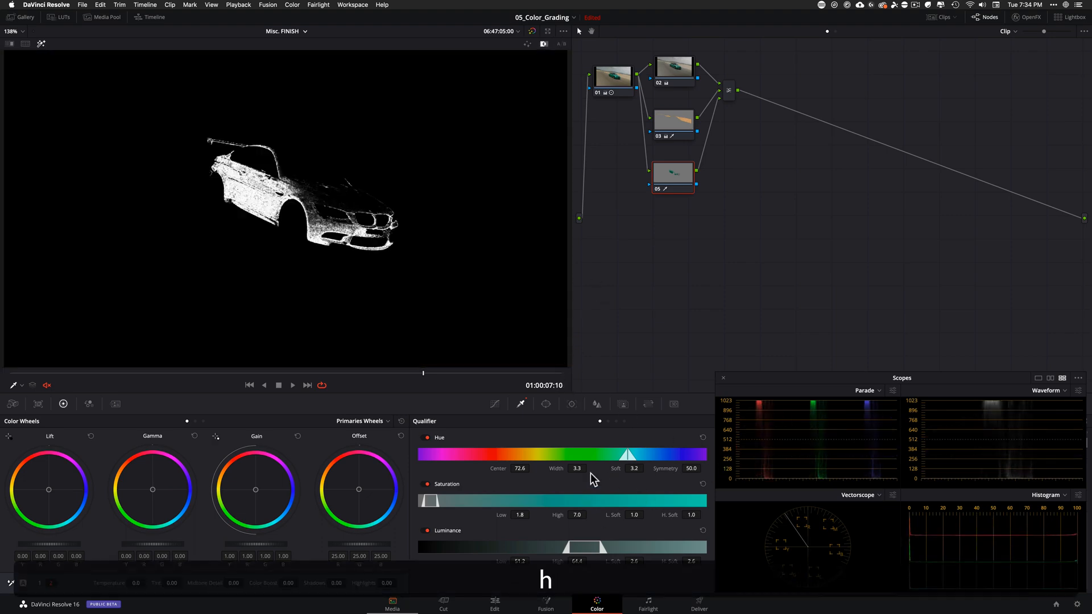
# - Refine the car key with hue width 19.7, saturation low 1.7 and luminance low 51.4
pyautogui.moveTo(578, 468); pyautogui.dragTo(648, 463)
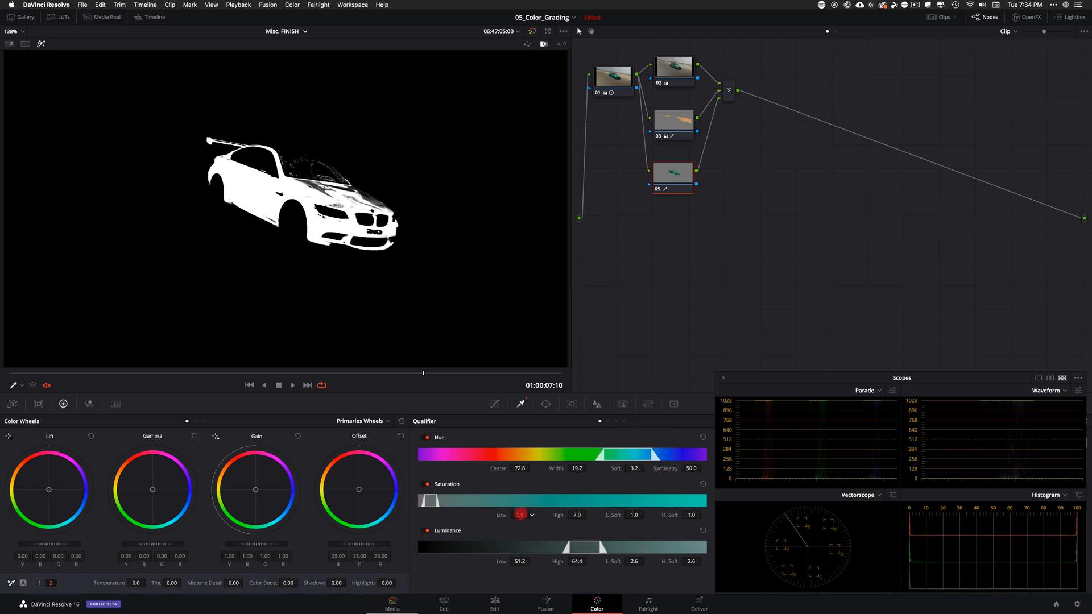
pyautogui.moveTo(521, 514); pyautogui.dragTo(520, 513)
pyautogui.moveTo(510, 562); pyautogui.dragTo(520, 561)
# - Move the scopes aside, set the car key's Matte Finesse Blur Radius to 40.8, and return to the full image
pyautogui.moveTo(758, 381); pyautogui.dragTo(1049, 411)
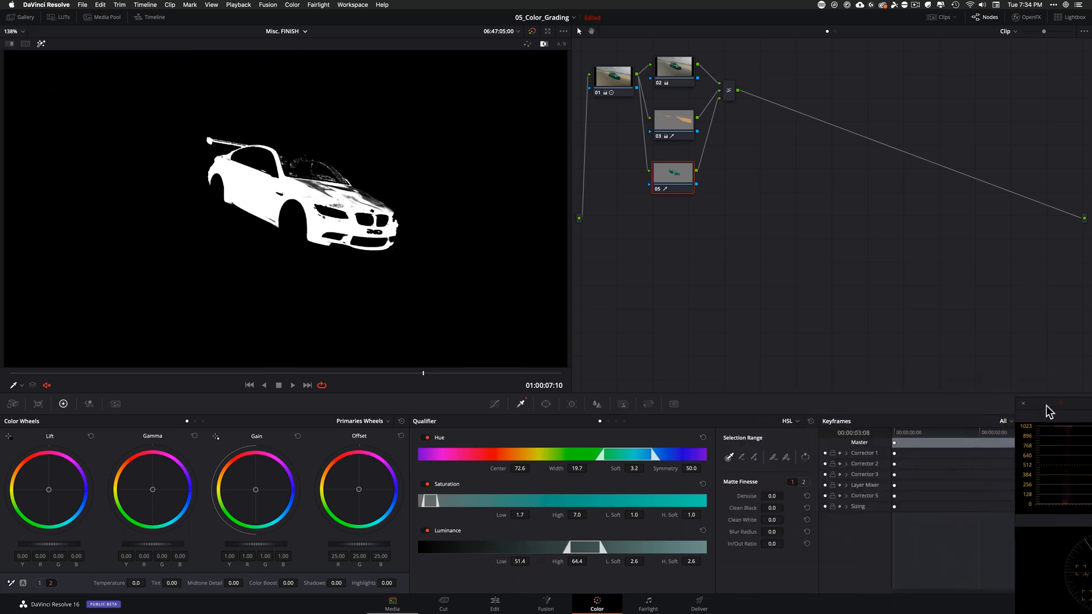
pyautogui.moveTo(870, 527); pyautogui.dragTo(946, 523)
pyautogui.hotkey('shift', 'h')
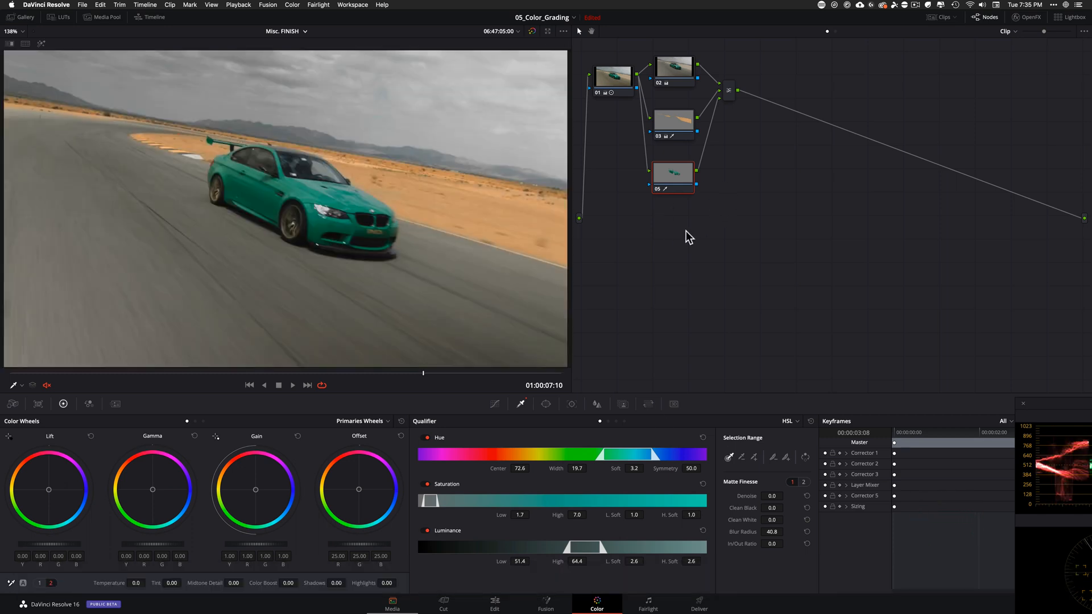
# - Toggle node 05 off and on to check how the car layer affects the image
pyautogui.press('super+d')
pyautogui.press('super+d')
pyautogui.press('super+d')
pyautogui.press('super+d')
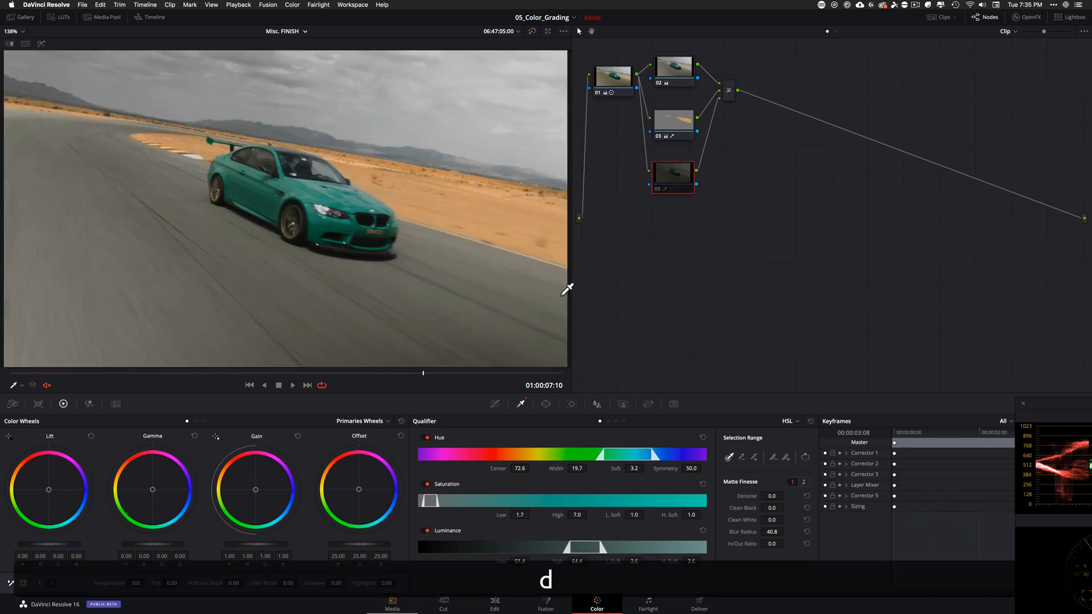
# - Compare the shot with and without the green car layer in node 05
pyautogui.press('super+d')
pyautogui.press('super+d')
pyautogui.press('super+d')
pyautogui.press('super+d')
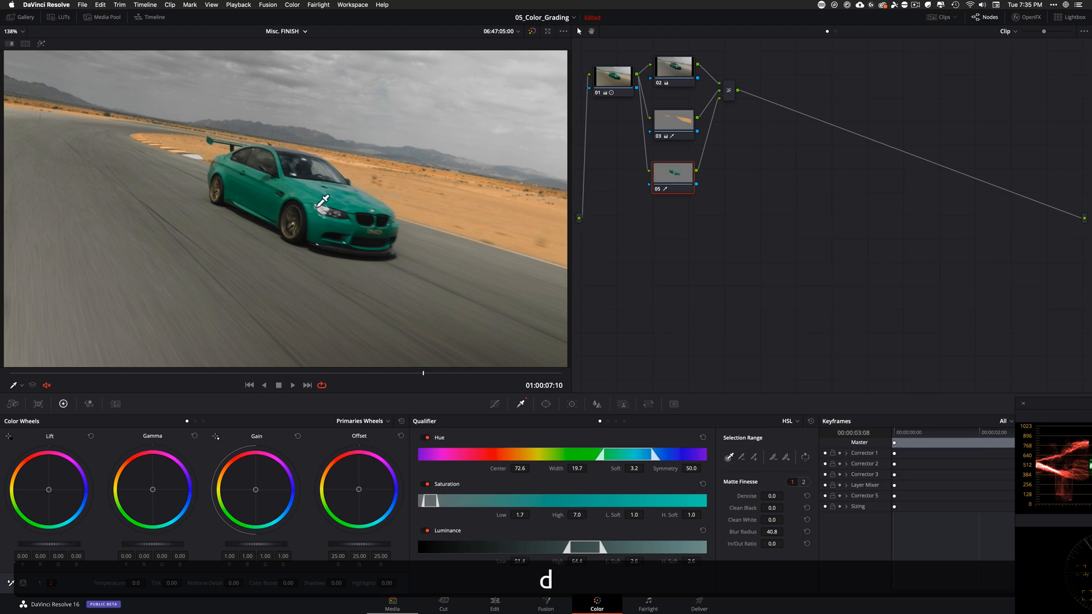
pyautogui.press('super+d')
pyautogui.press('super+d')
pyautogui.press('super+d')
pyautogui.press('super+d')
pyautogui.press('super+d')
pyautogui.press('super+d')
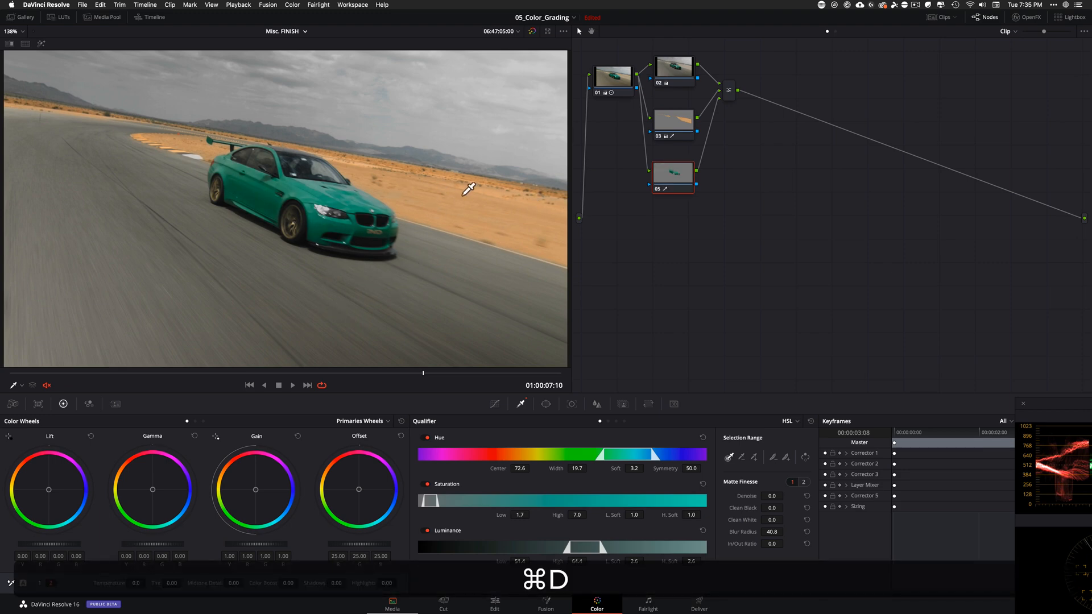
# - Select base node 02, go to frame 01:00:08:05, and show its custom curves with the YRGB channels unlinked
pyautogui.click(676, 67)
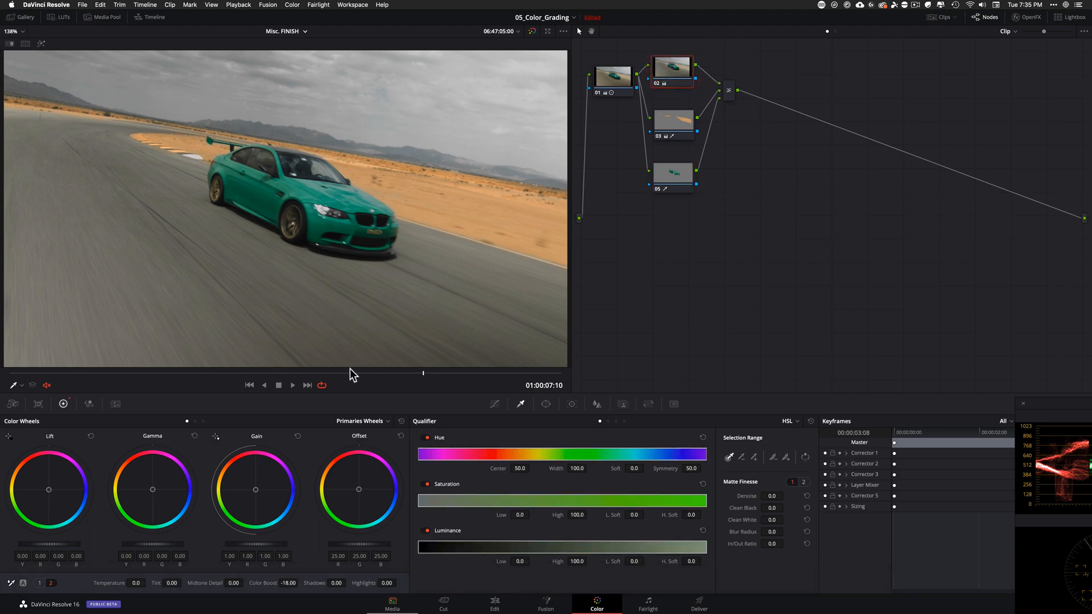
pyautogui.moveTo(350, 370); pyautogui.dragTo(520, 376)
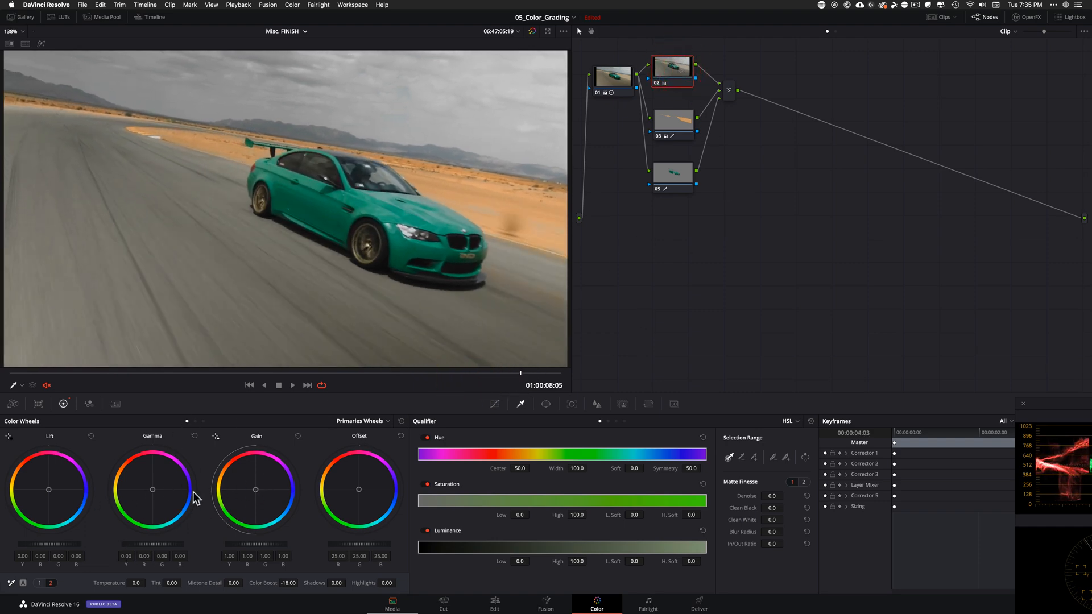
pyautogui.click(491, 405)
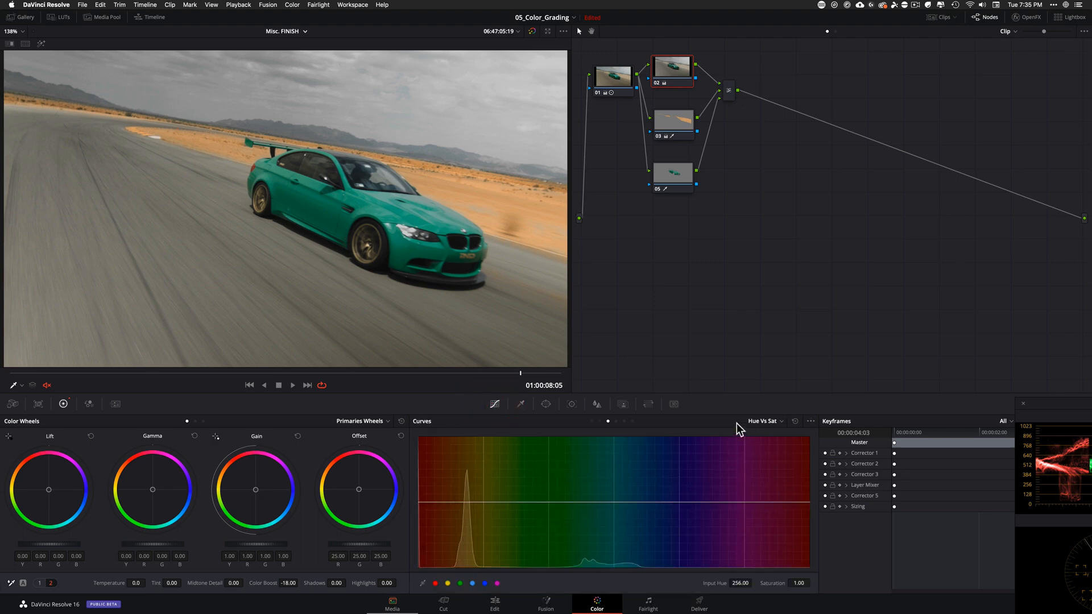
pyautogui.click(592, 421)
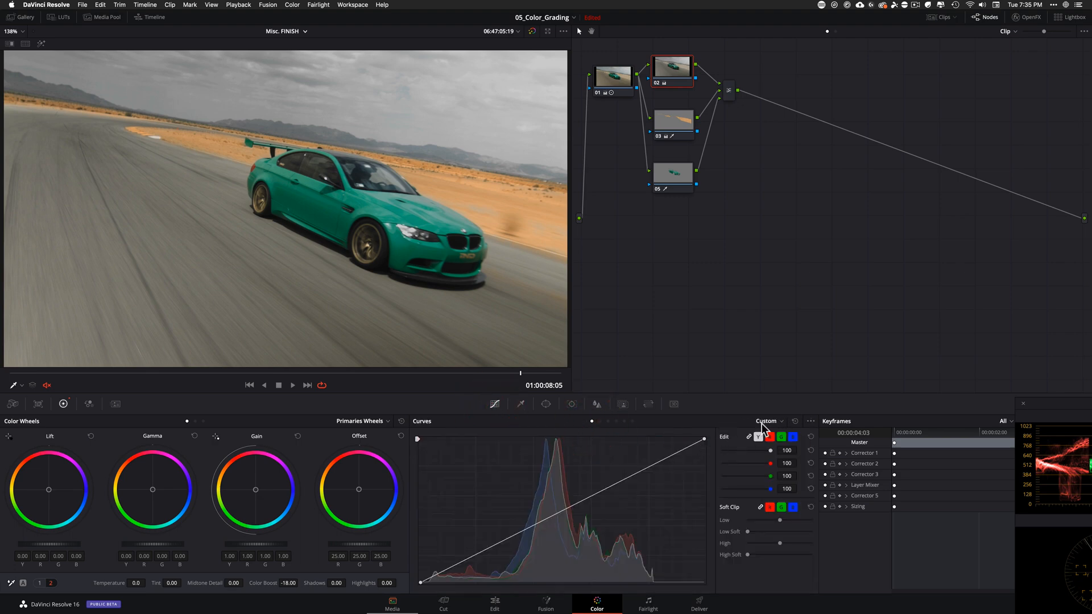
pyautogui.click(749, 436)
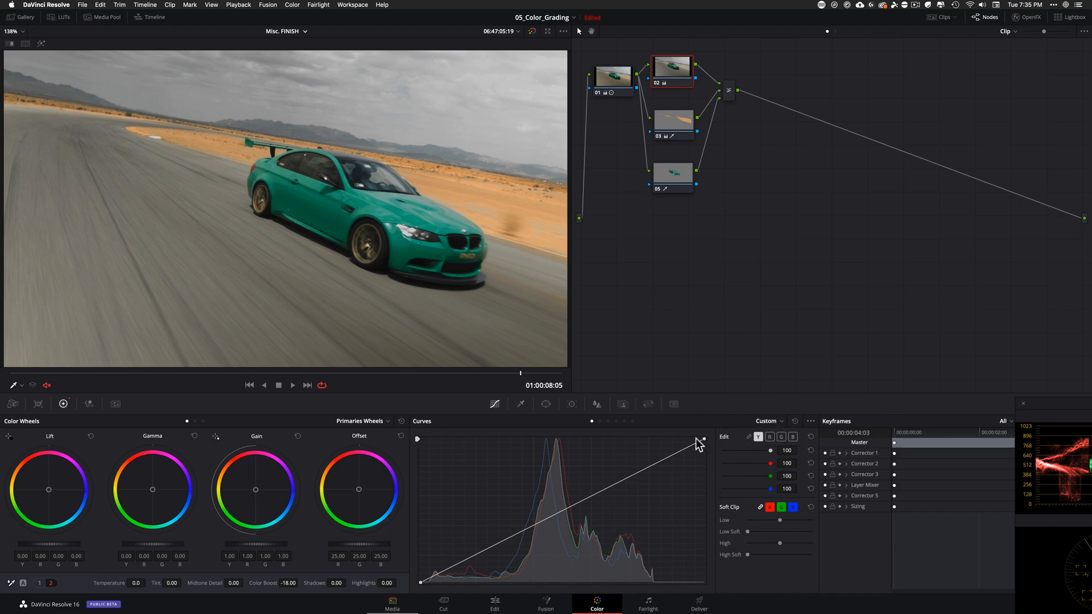
pyautogui.click(748, 437)
pyautogui.moveTo(705, 438); pyautogui.dragTo(729, 404)
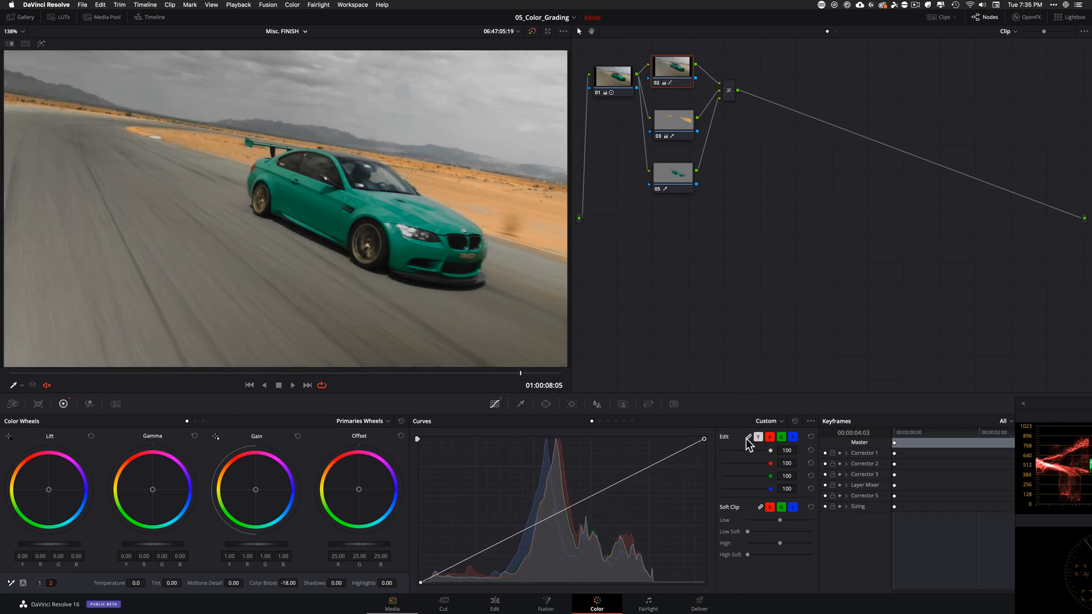
pyautogui.click(748, 437)
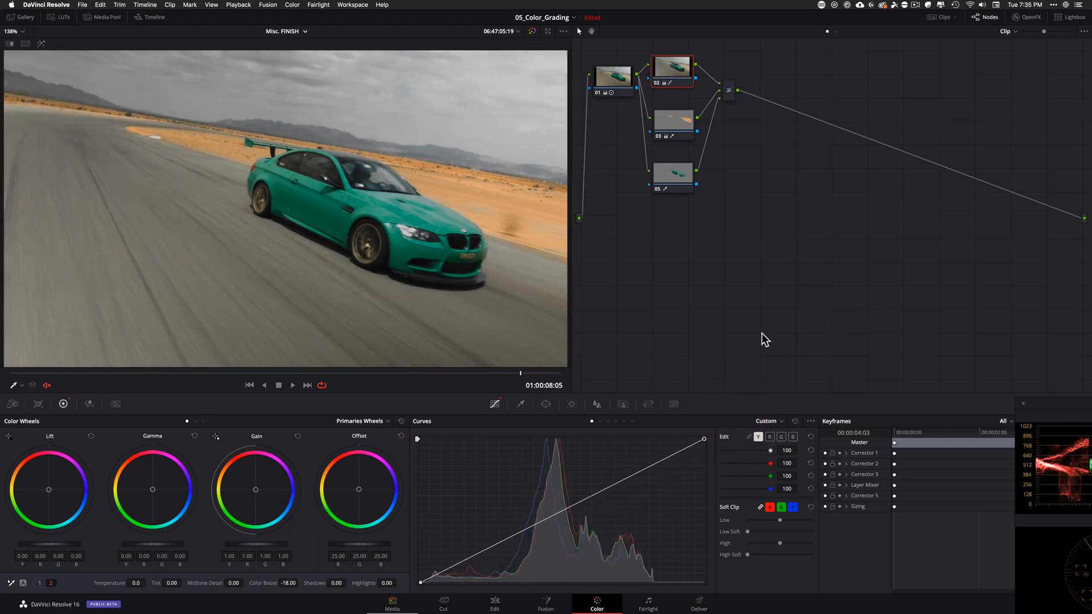
# - At frame 01:00:05:23, lower the highlight end of node 02's blue curve and place the scopes above the curve controls
pyautogui.moveTo(261, 374)
pyautogui.mouseDown()
pyautogui.moveTo(227, 373)
pyautogui.moveTo(245, 373)
pyautogui.mouseUp()
pyautogui.click(792, 437)
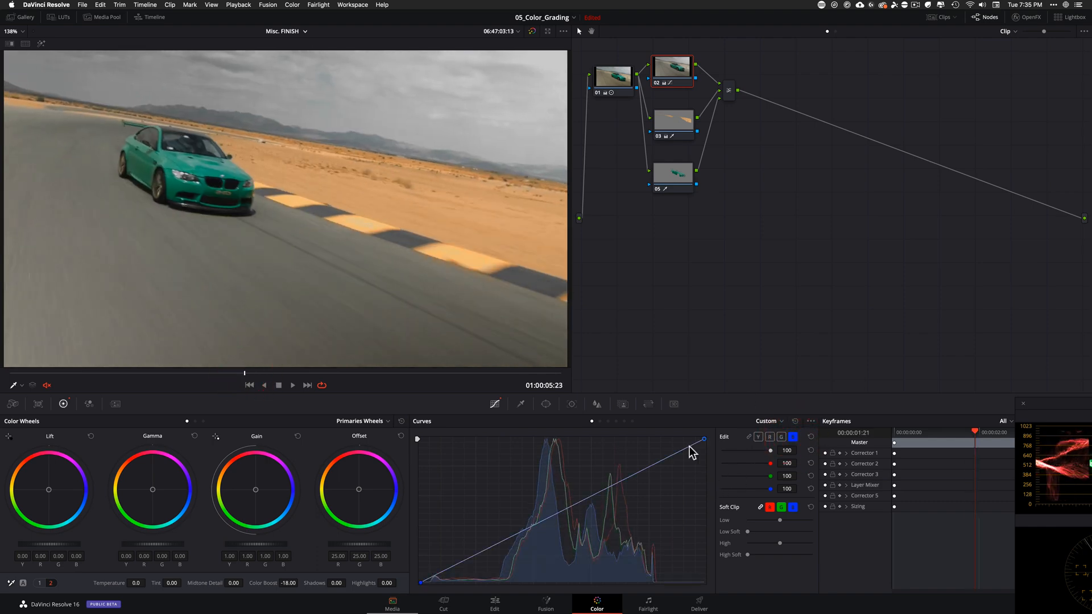
pyautogui.moveTo(704, 439); pyautogui.dragTo(705, 444)
pyautogui.moveTo(1063, 405); pyautogui.dragTo(772, 379)
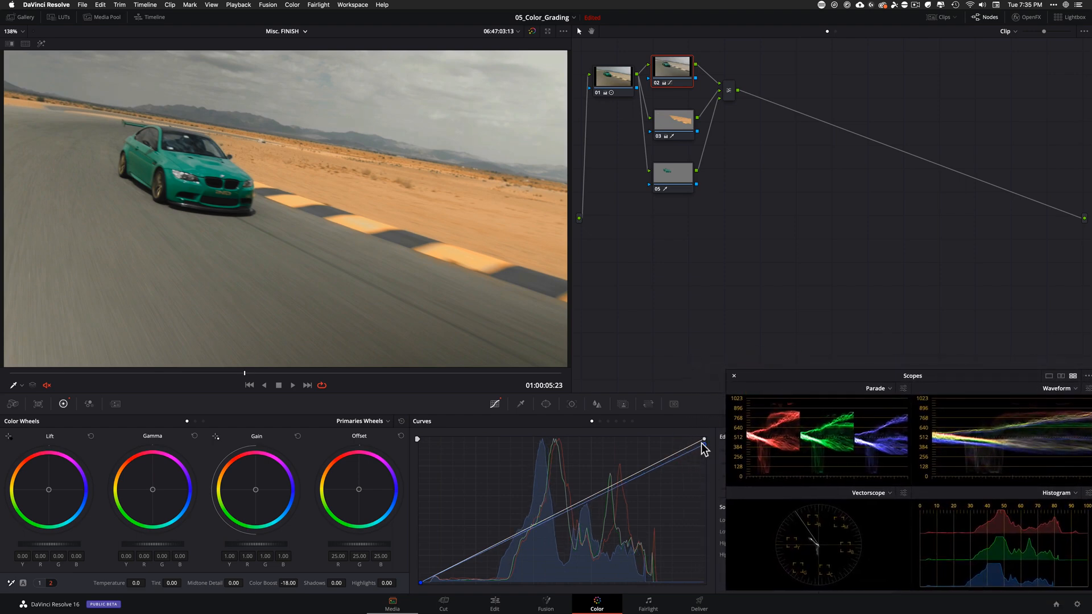
pyautogui.moveTo(704, 445); pyautogui.dragTo(724, 459)
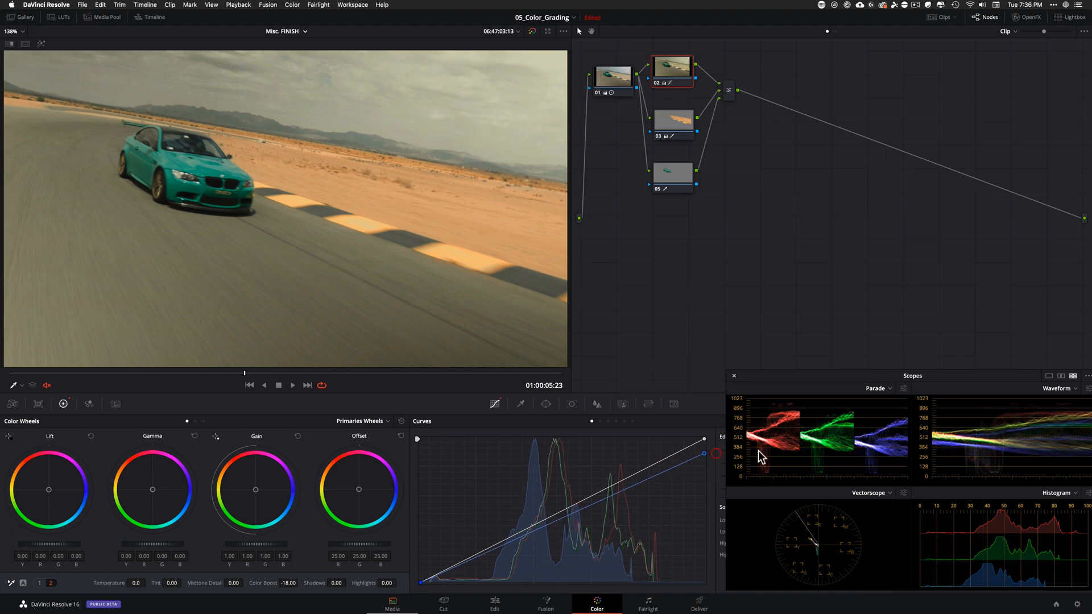
pyautogui.moveTo(777, 378); pyautogui.dragTo(778, 238)
pyautogui.moveTo(737, 175); pyautogui.dragTo(754, 181)
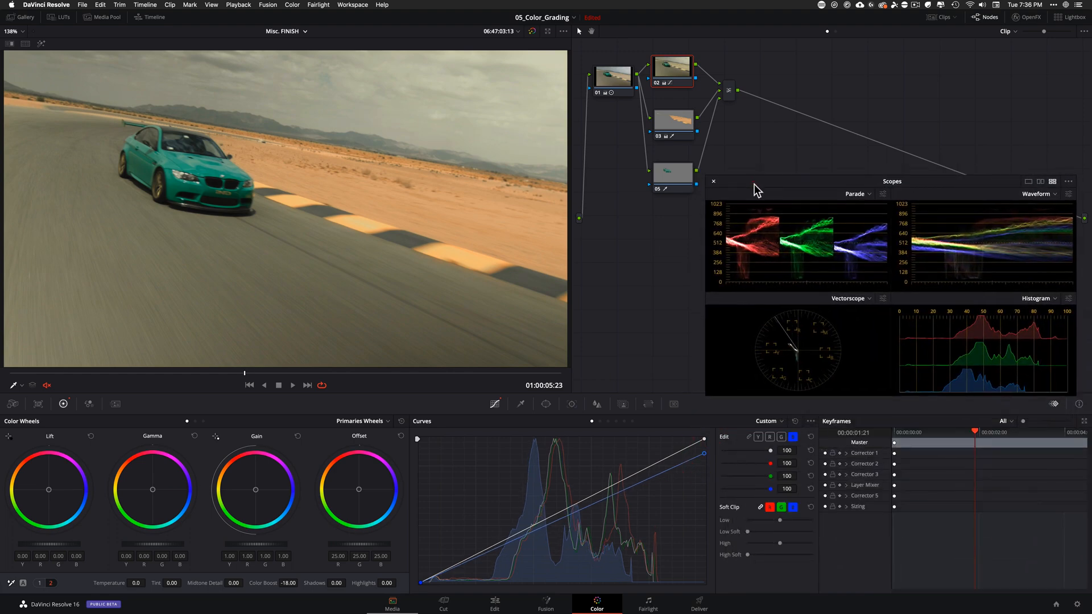
# - Raise the red highlights in node 02 by moving the red curve's white point slightly inward along the upper edge
pyautogui.click(781, 437)
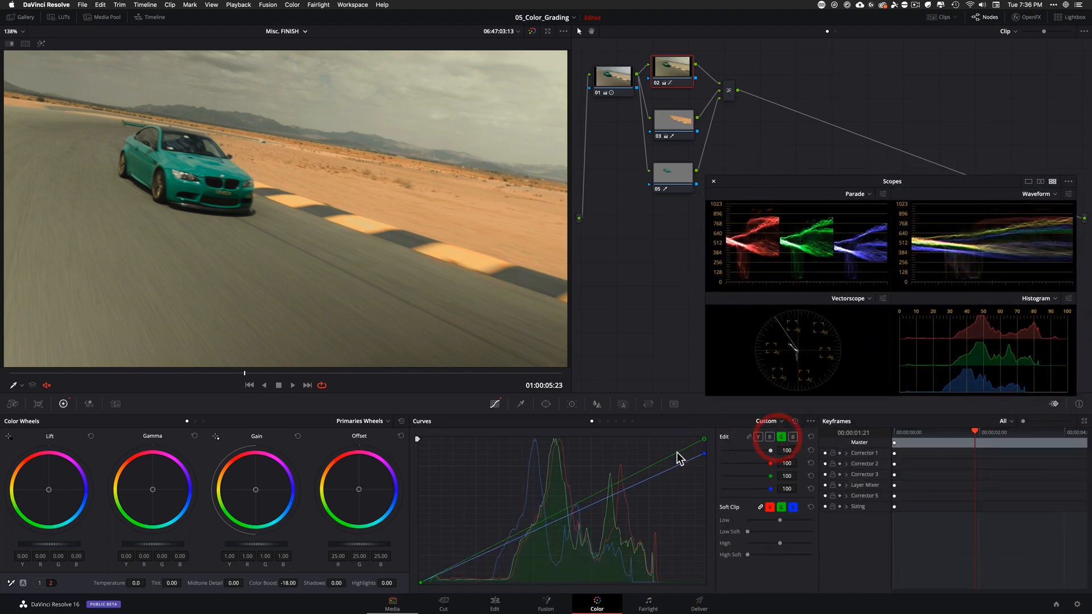
pyautogui.click(769, 437)
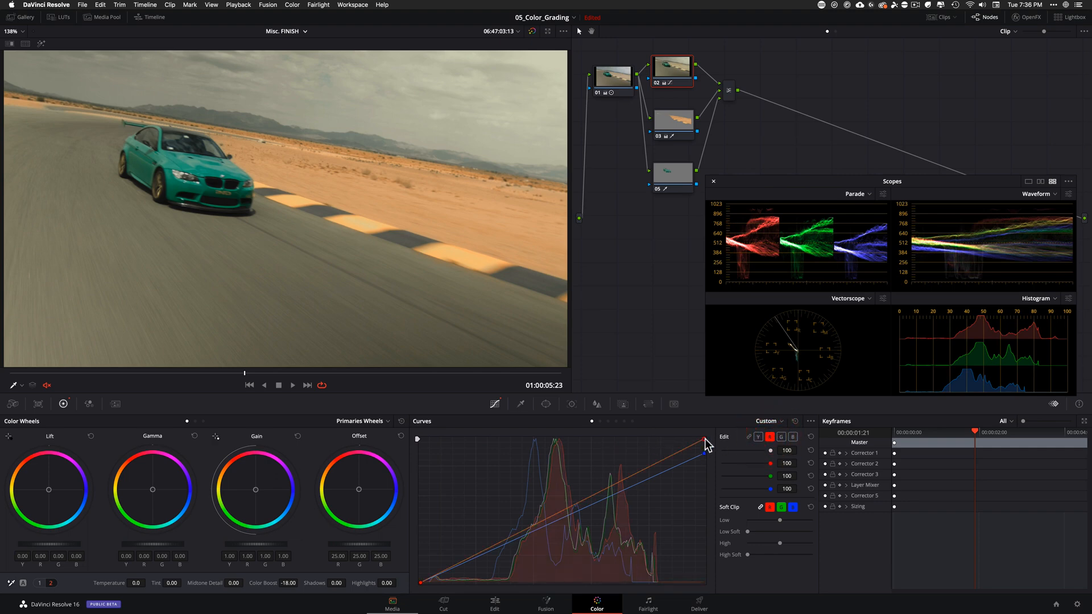
pyautogui.moveTo(704, 438); pyautogui.dragTo(689, 439)
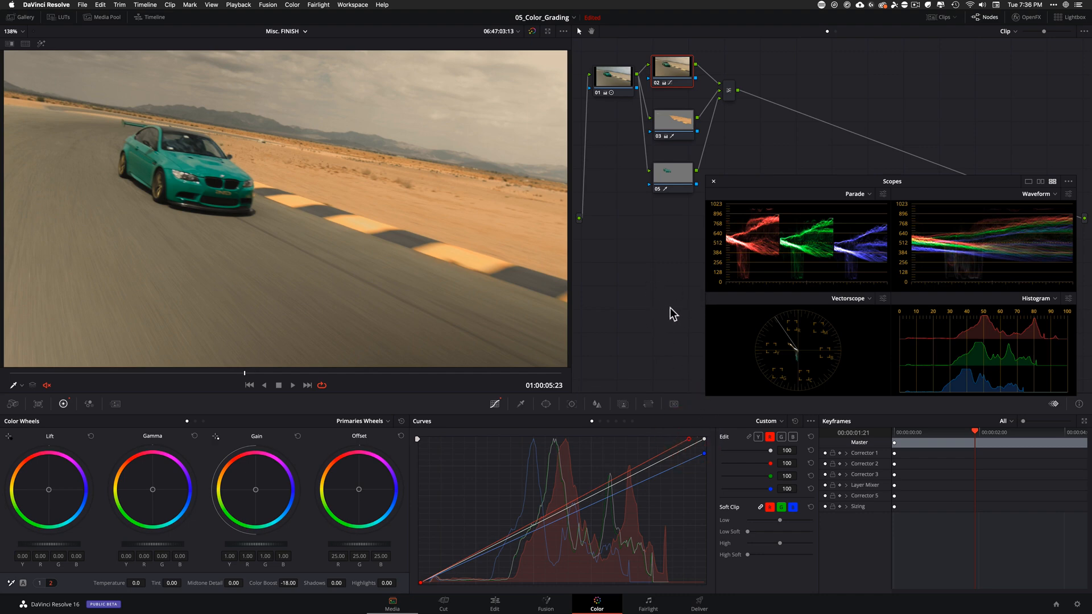
# - Toggle node 02 off and on to compare the base image with and without the warm curve adjustment
pyautogui.press('super+d')
pyautogui.press('super+d')
pyautogui.press('super+d')
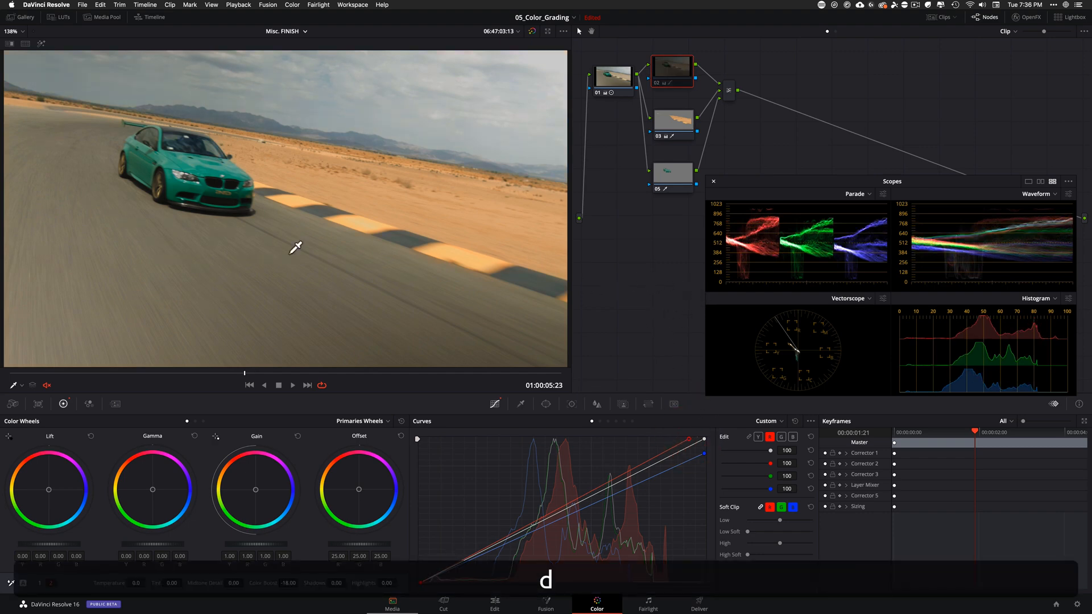
pyautogui.press('super+d')
pyautogui.press('super+d')
pyautogui.press('super+d')
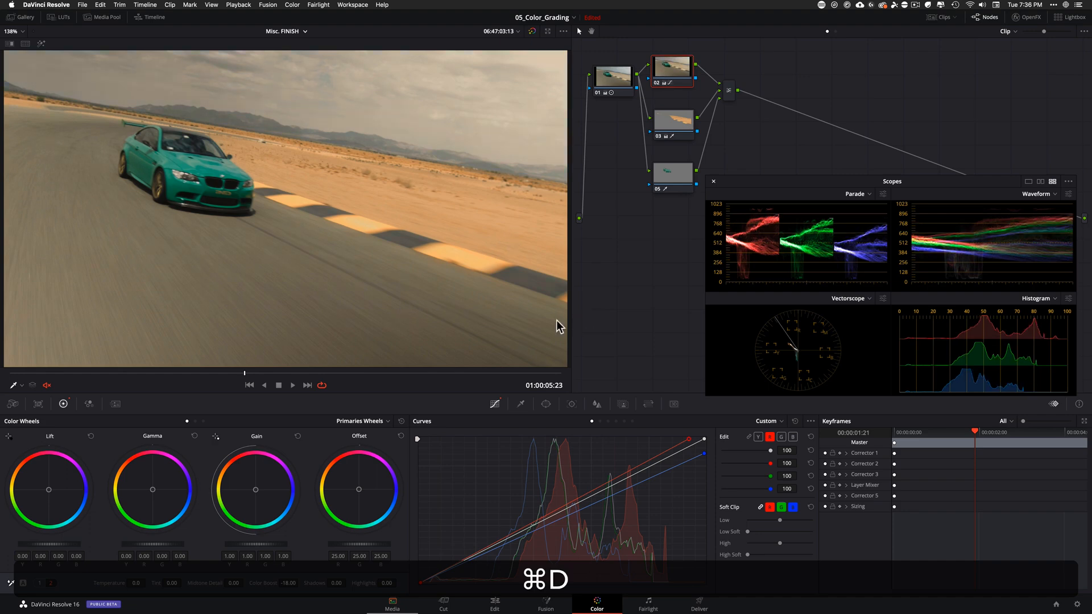
pyautogui.press('super+d')
pyautogui.press('super+d')
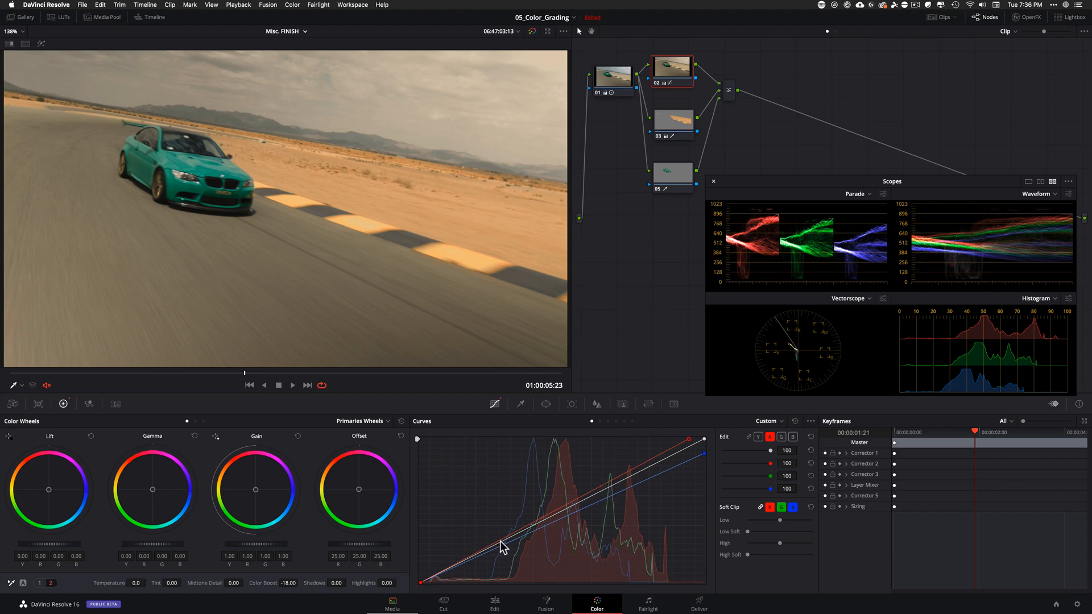
# - Add a point in the shadows of node 02's red curve, pull it down slightly, and fine-tune the green curve's highlight end
pyautogui.moveTo(499, 541); pyautogui.dragTo(503, 542)
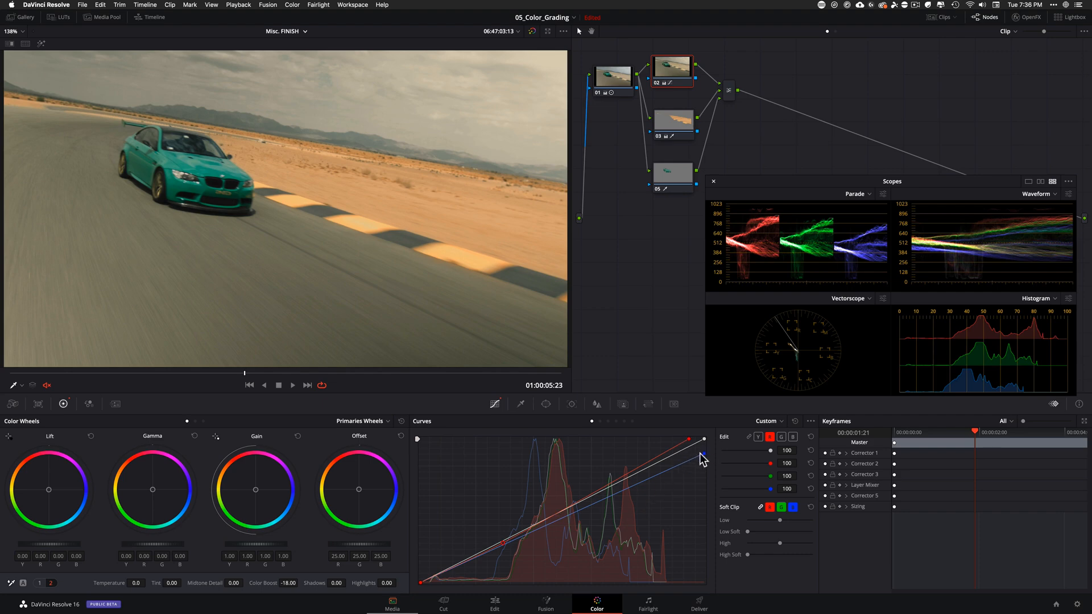
pyautogui.moveTo(704, 454); pyautogui.dragTo(714, 458)
pyautogui.click(778, 436)
pyautogui.moveTo(704, 439); pyautogui.dragTo(714, 445)
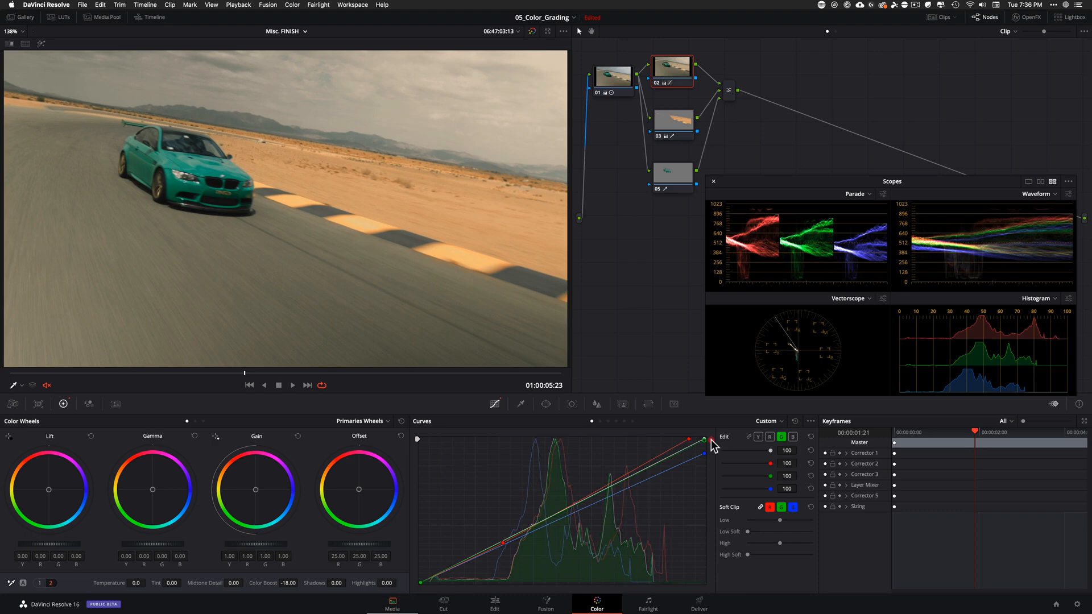
pyautogui.click(709, 441)
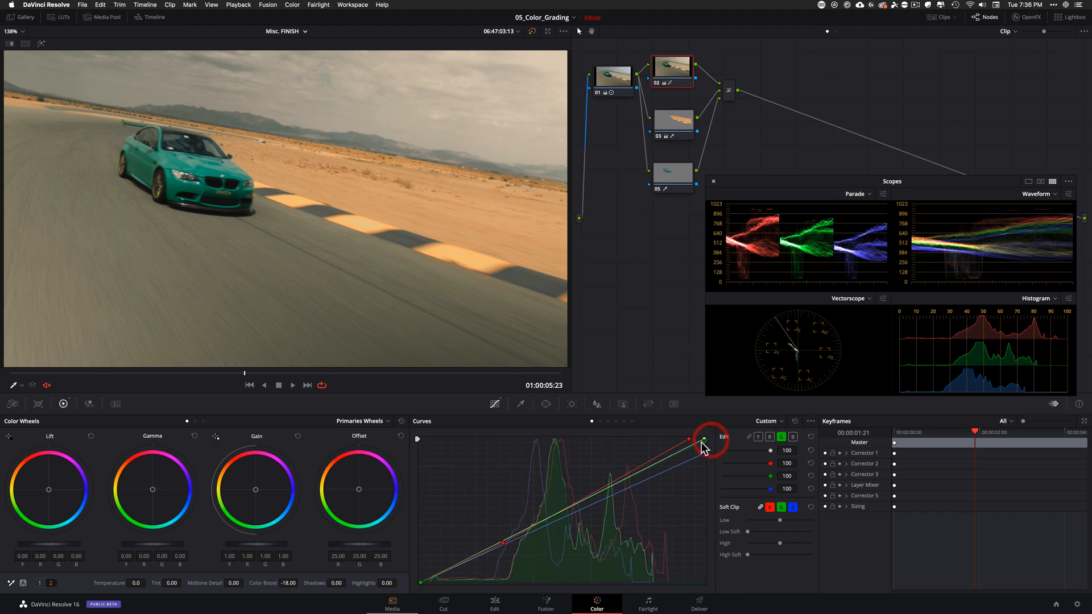
# - Check node 02's color shift by toggling it off and on, including at frame 01:00:07:09
pyautogui.press('d')
pyautogui.press('d')
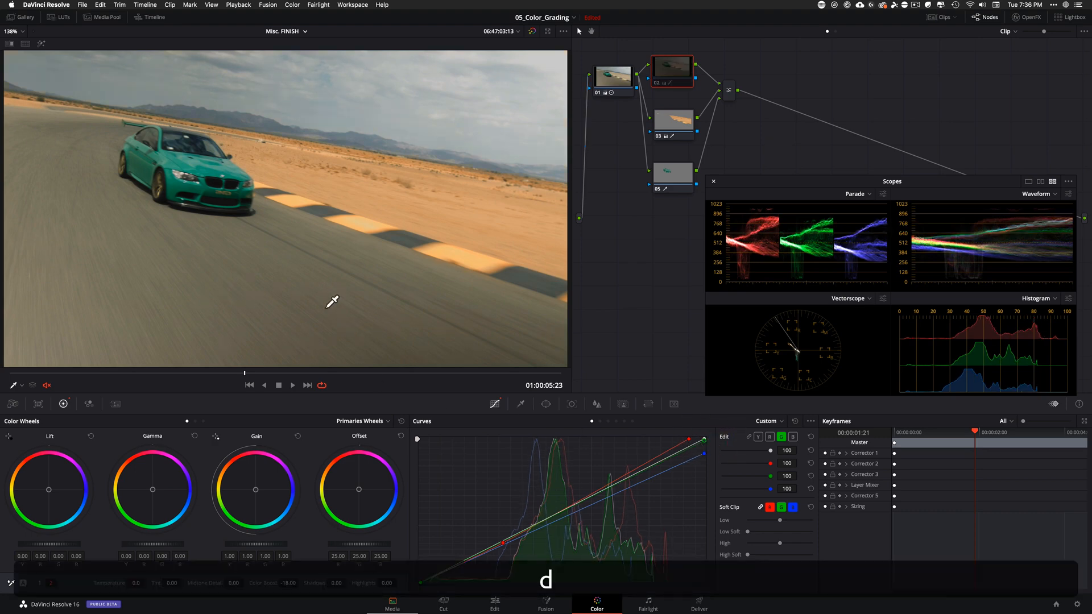
pyautogui.press('d')
pyautogui.moveTo(247, 373); pyautogui.dragTo(418, 377)
pyautogui.press('d')
pyautogui.press('super+d')
pyautogui.press('d')
pyautogui.press('d')
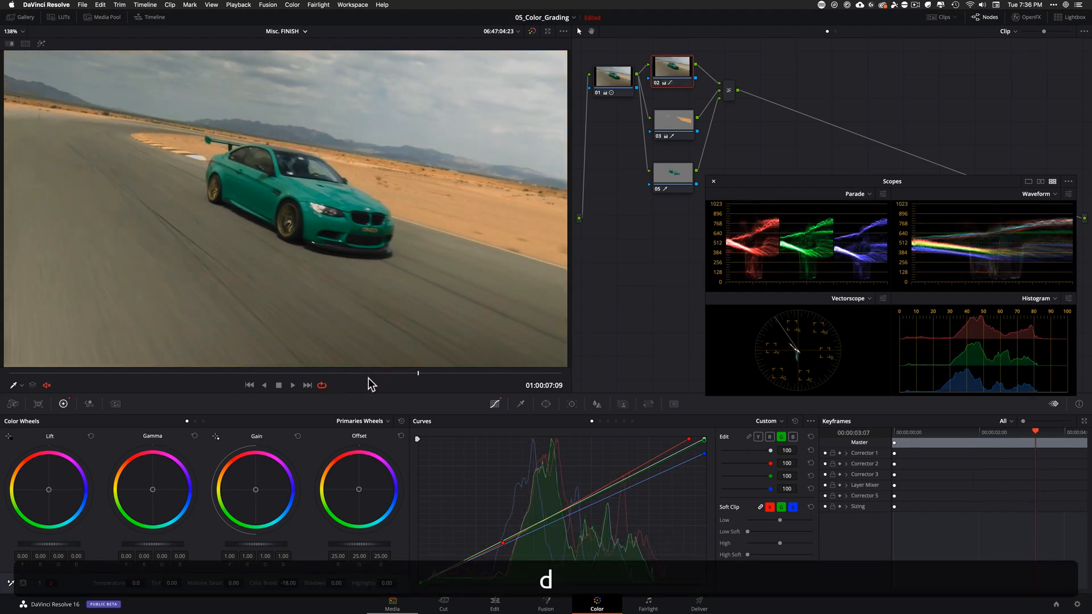
# - Bypass and restore the whole grade to compare it with the ungraded shot
pyautogui.hotkey('shift', 'd')
pyautogui.hotkey('shift', 'd')
pyautogui.hotkey('shift', 'd')
pyautogui.hotkey('shift', 'd')
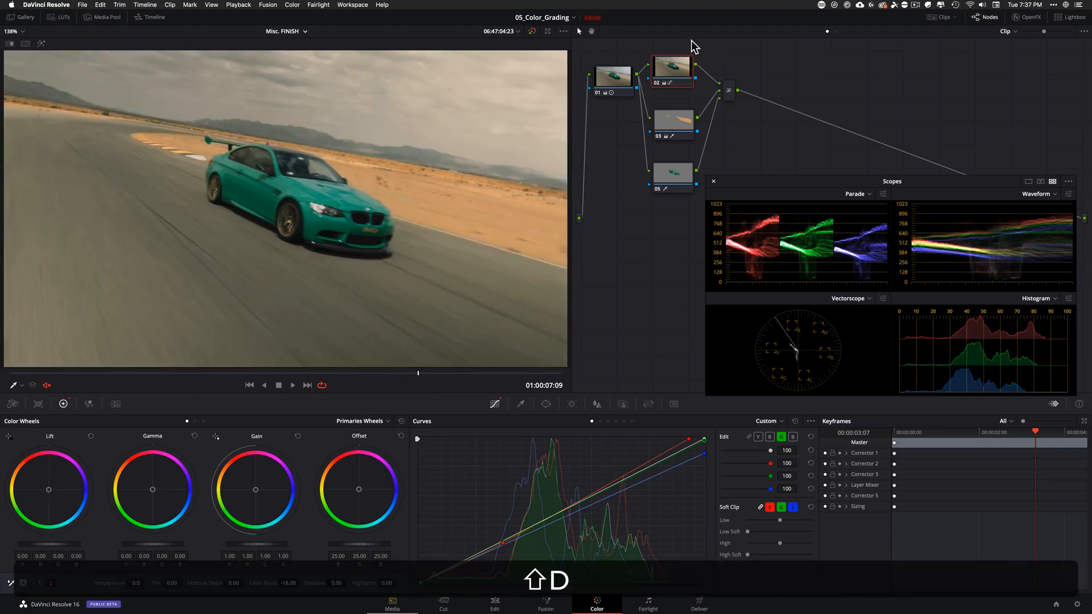
# - Select nodes 02, 03, 05 and the layer mixer, toggle them off and on together to compare, and clear the selection
pyautogui.moveTo(671, 42); pyautogui.dragTo(761, 203)
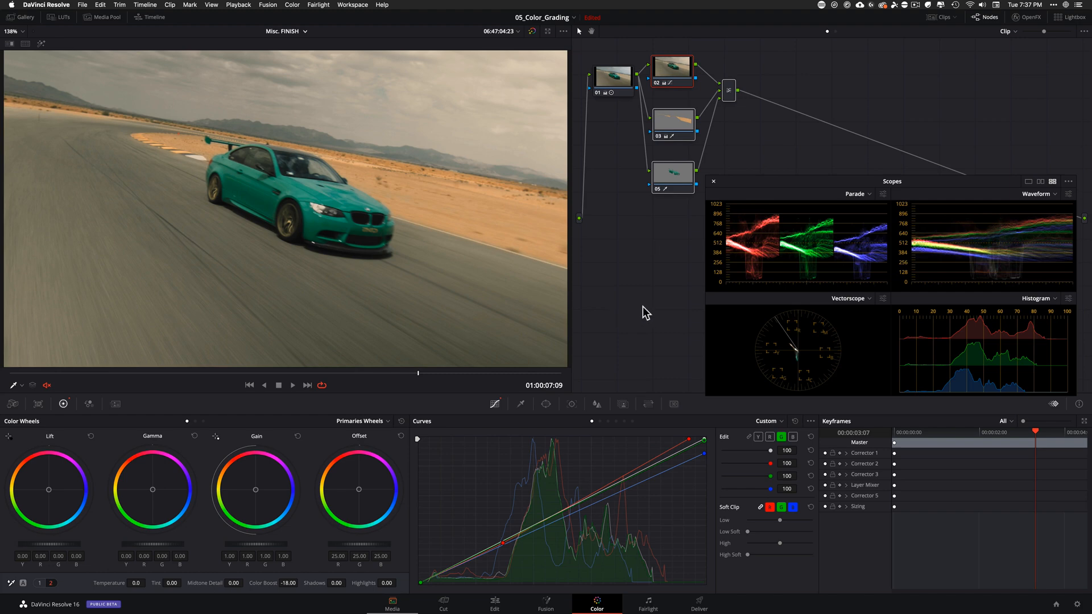
pyautogui.press('d')
pyautogui.press('d')
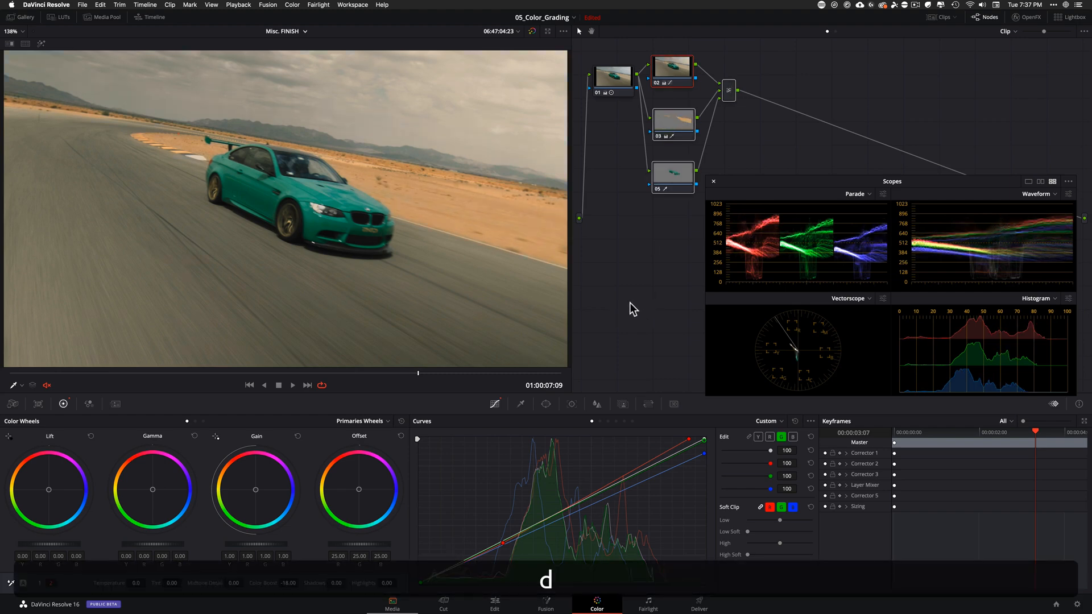
pyautogui.press('super+d')
pyautogui.press('super+d')
pyautogui.press('d')
pyautogui.press('super+d')
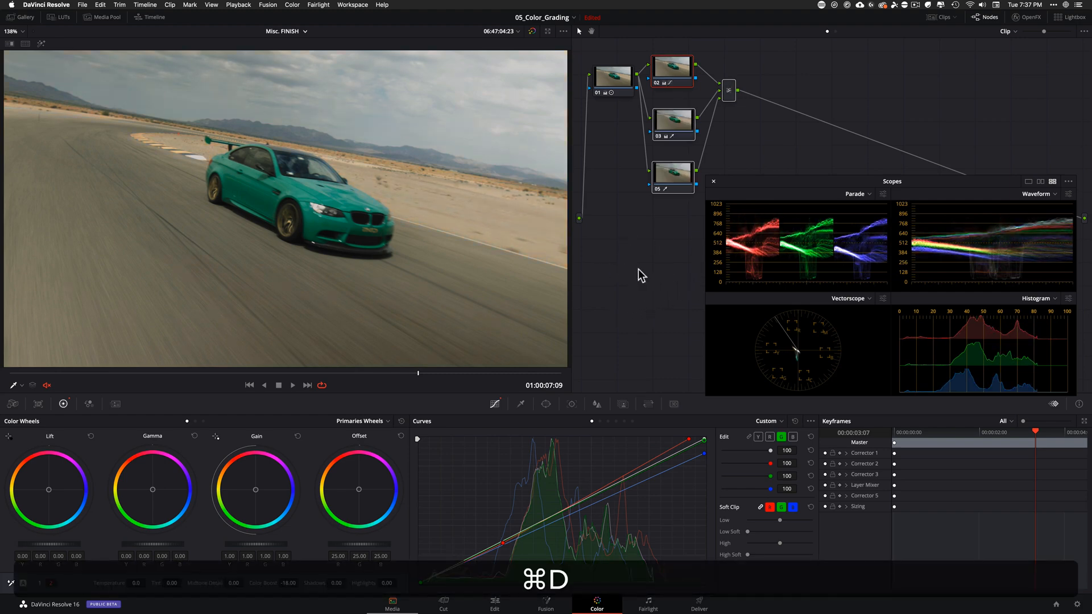
pyautogui.press('super+d')
pyautogui.press('d')
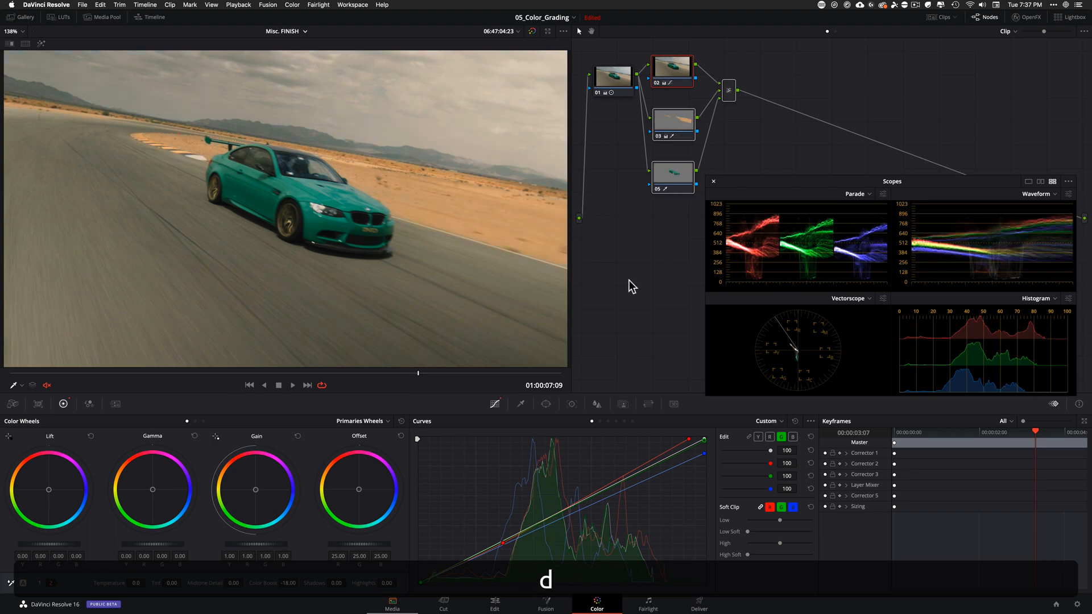
pyautogui.press('super+d')
pyautogui.press('super+d')
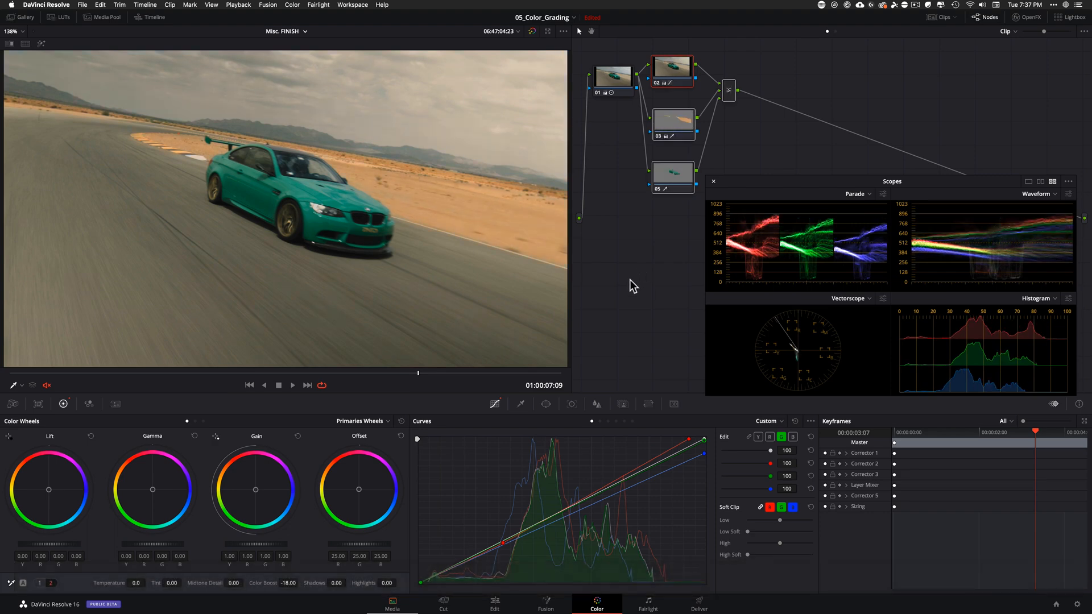
pyautogui.press('super+d')
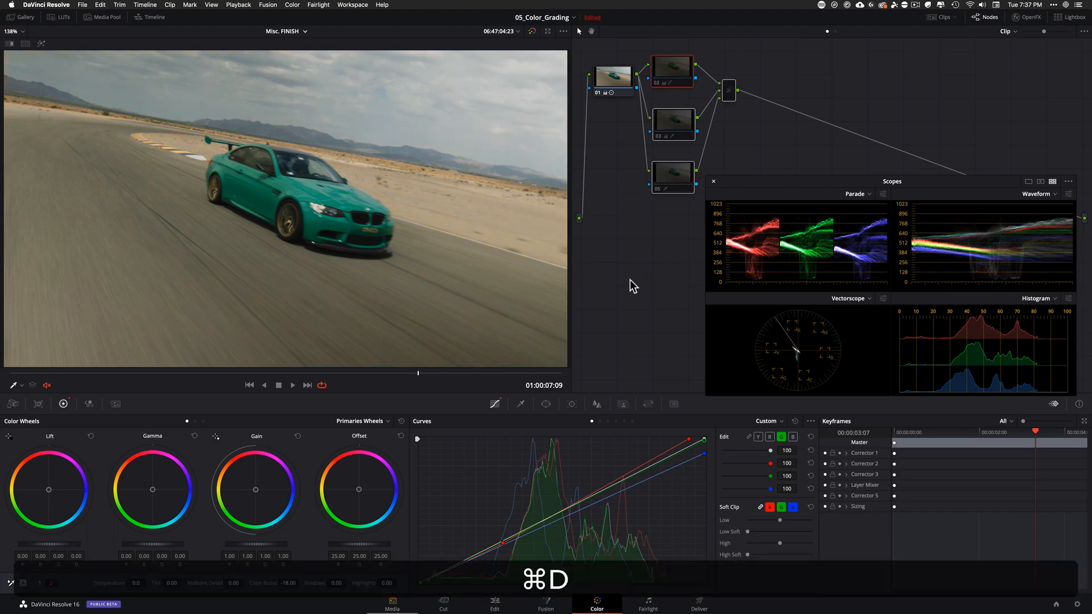
pyautogui.press('super+d')
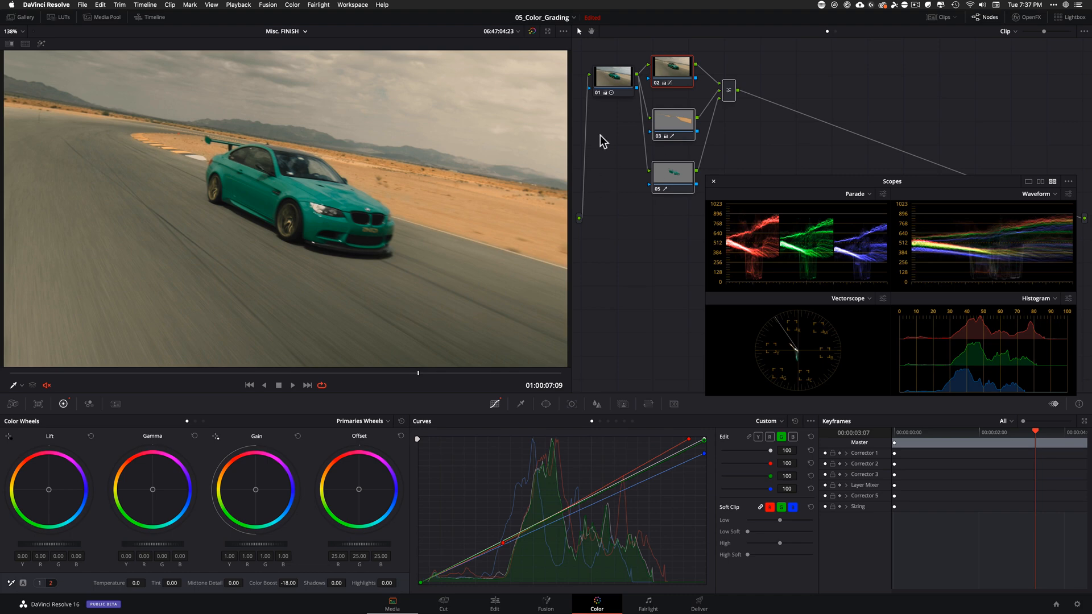
pyautogui.click(751, 143)
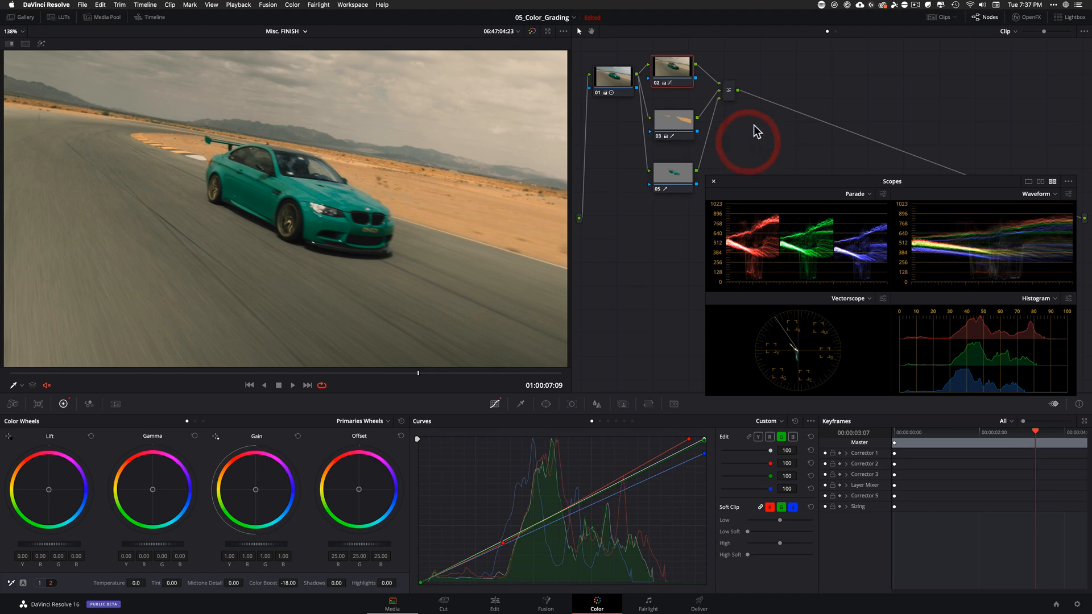
# - Select node 05 and toggle it to recheck the car layer against the warmed base
pyautogui.click(680, 119)
pyautogui.moveTo(665, 169); pyautogui.dragTo(671, 172)
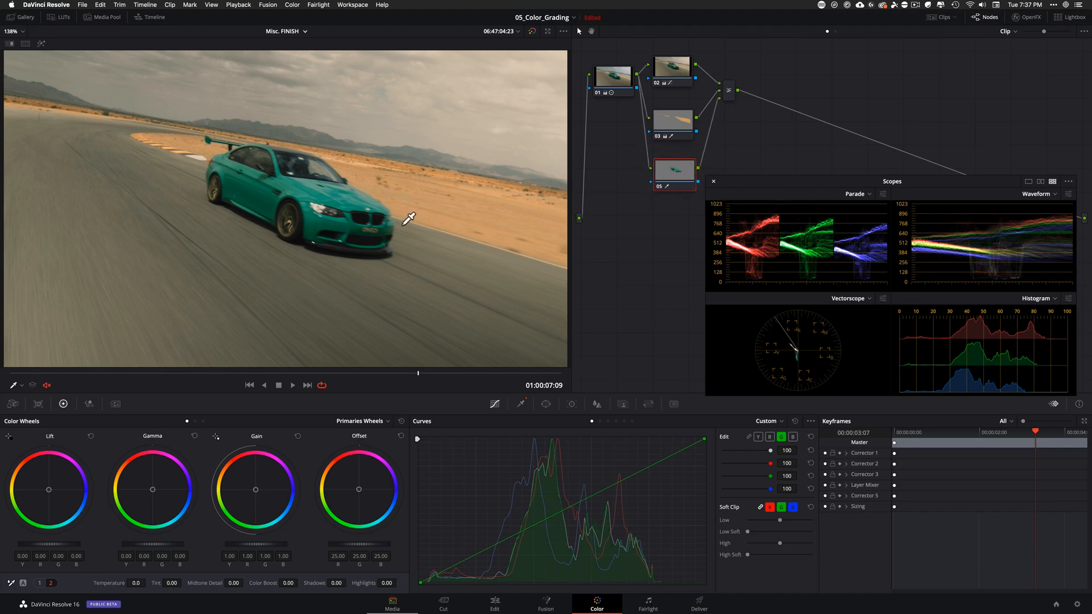
pyautogui.press('d')
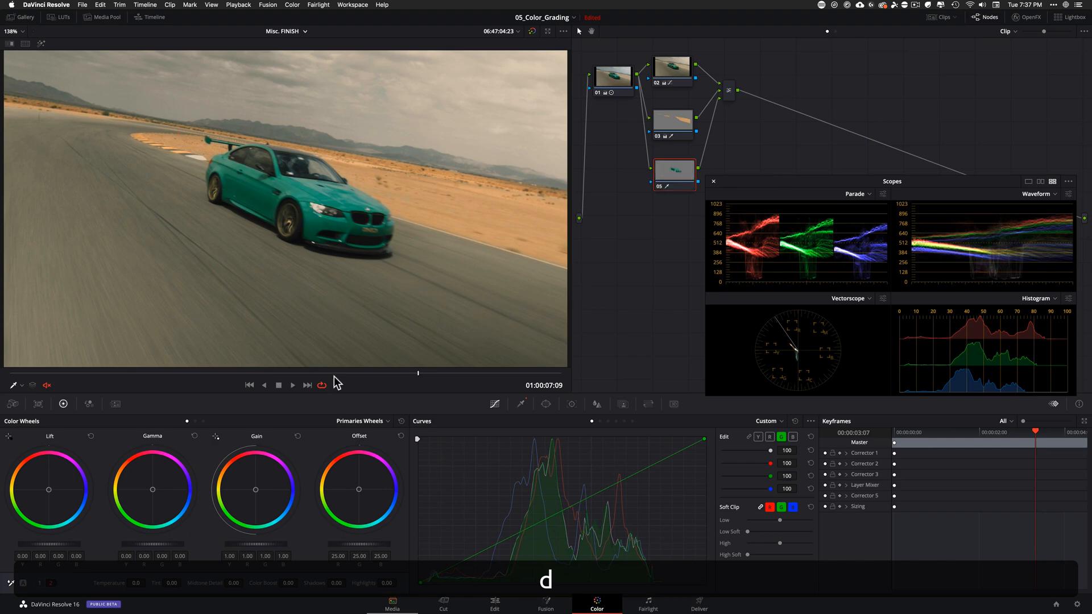
# - Go to frame 01:00:06:06 and reposition the Scopes window beneath the node graph
pyautogui.moveTo(296, 373)
pyautogui.mouseDown()
pyautogui.moveTo(271, 375)
pyautogui.moveTo(290, 375)
pyautogui.moveTo(281, 377)
pyautogui.mouseUp()
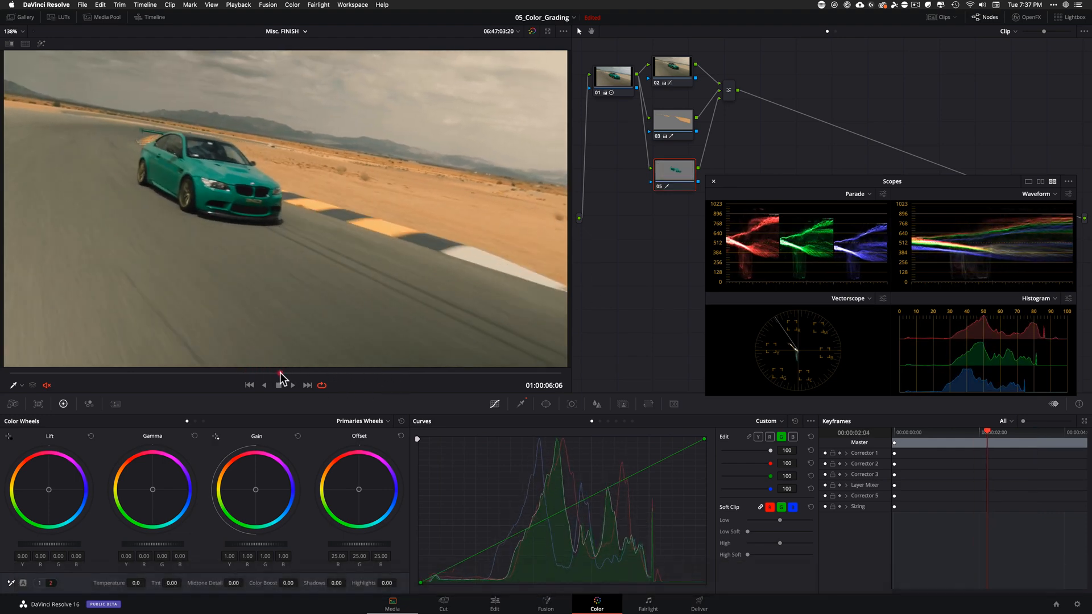
pyautogui.moveTo(797, 180); pyautogui.dragTo(775, 174)
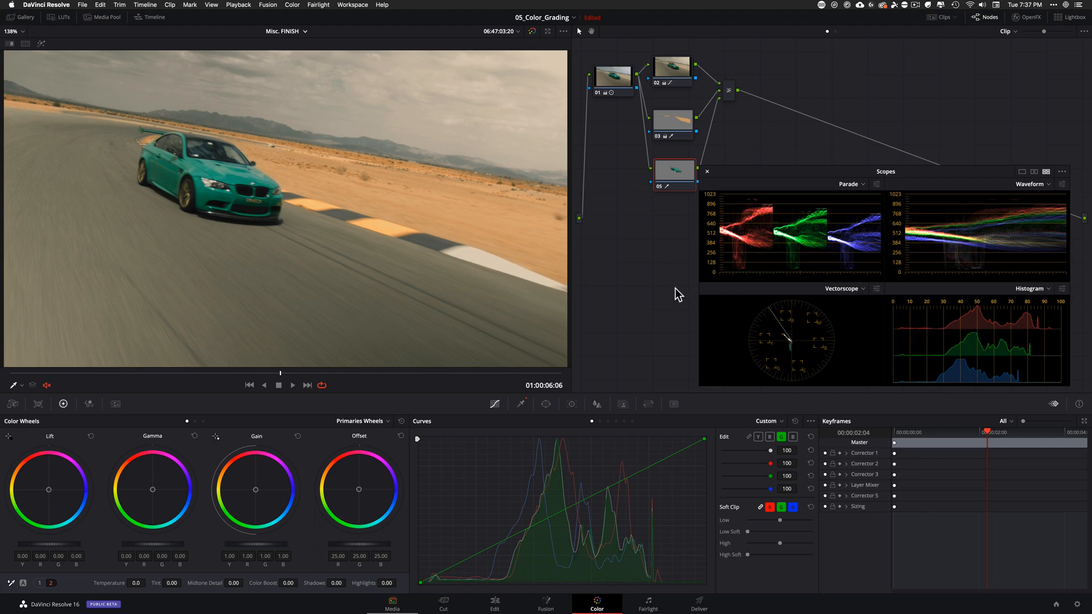
pyautogui.click(728, 88)
pyautogui.hotkey('alt', 's')
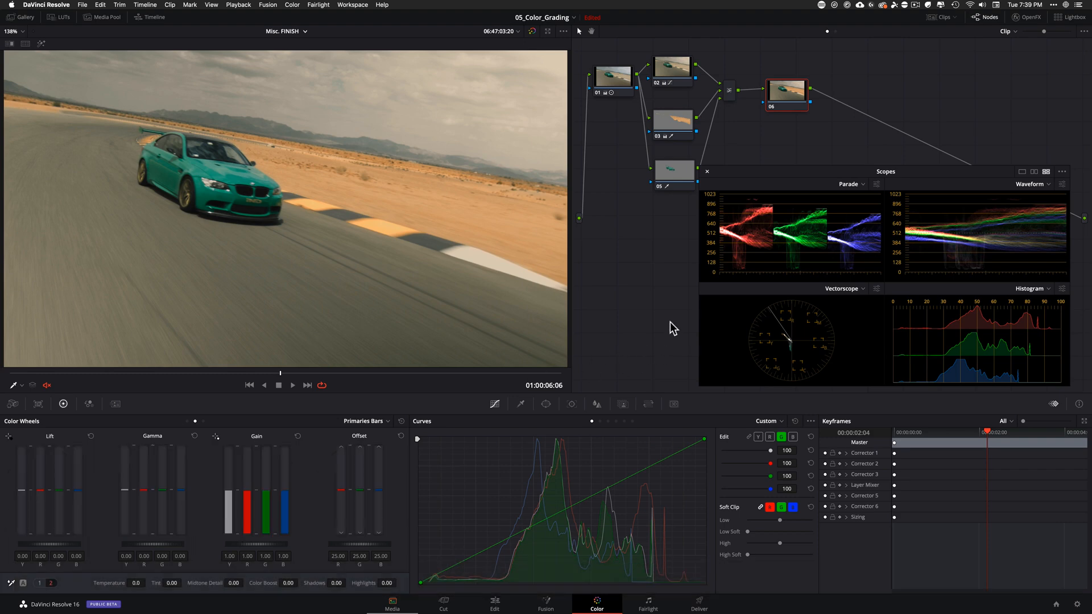
pyautogui.press('BackSpace')
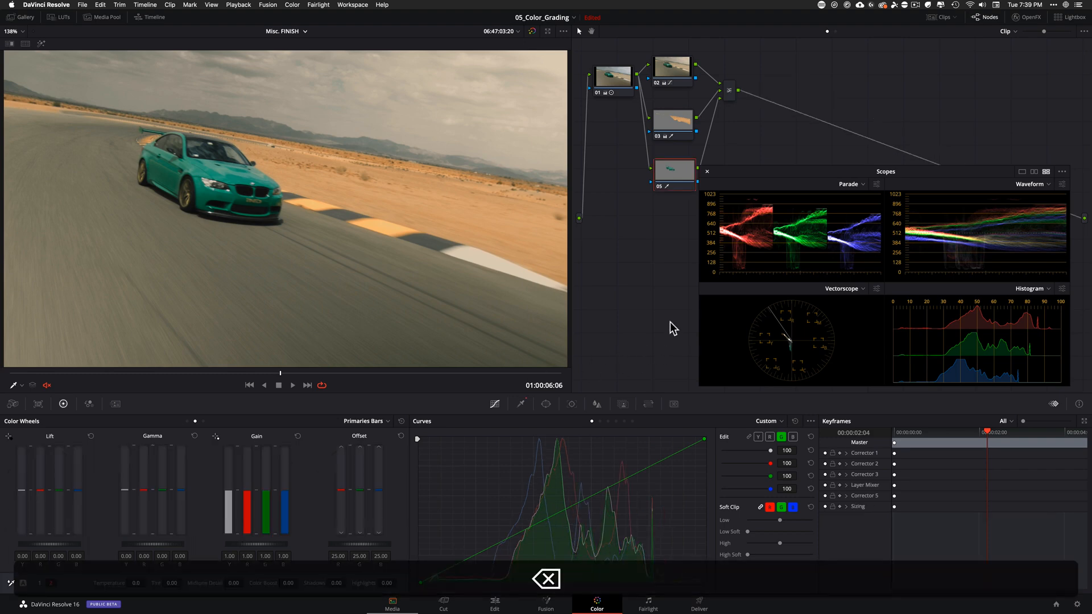
# - Add a new color grading version and delete nodes 02, 03, 05 and the layer mixer from it
pyautogui.press('y')
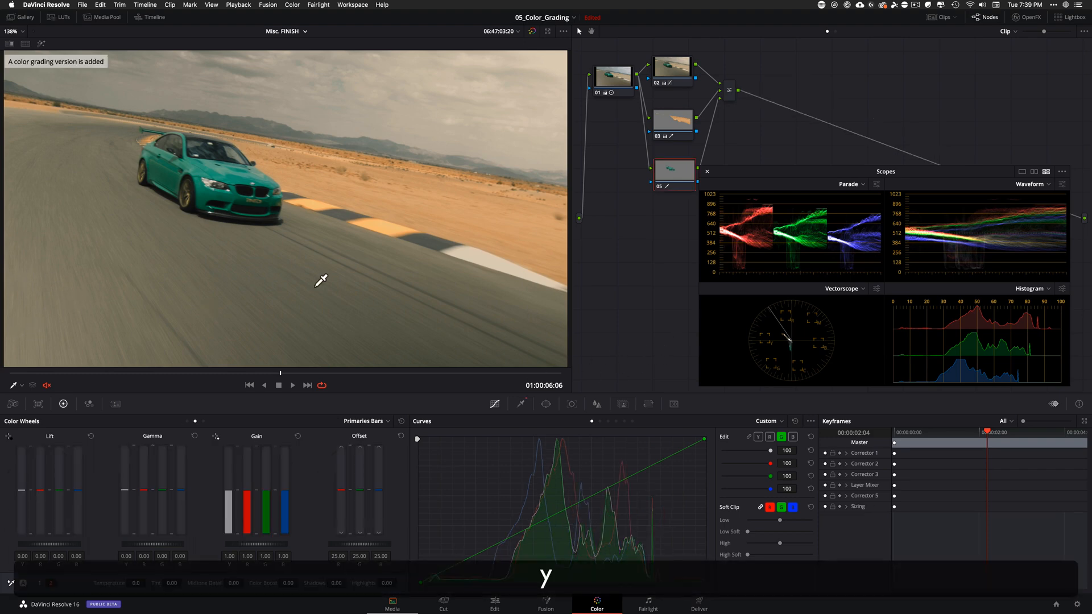
pyautogui.moveTo(686, 46); pyautogui.dragTo(785, 184)
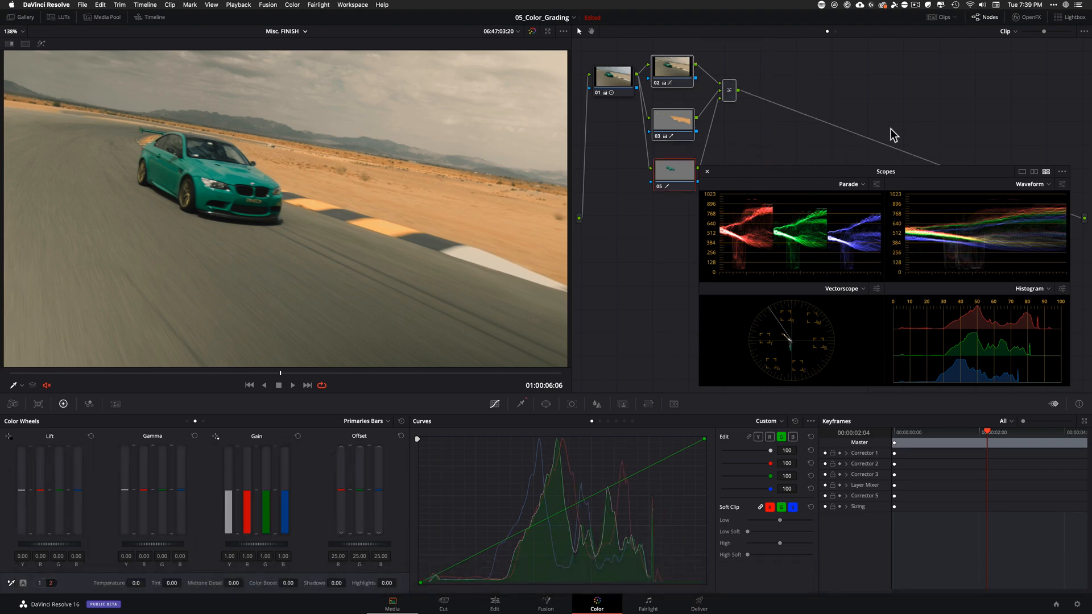
pyautogui.press('BackSpace')
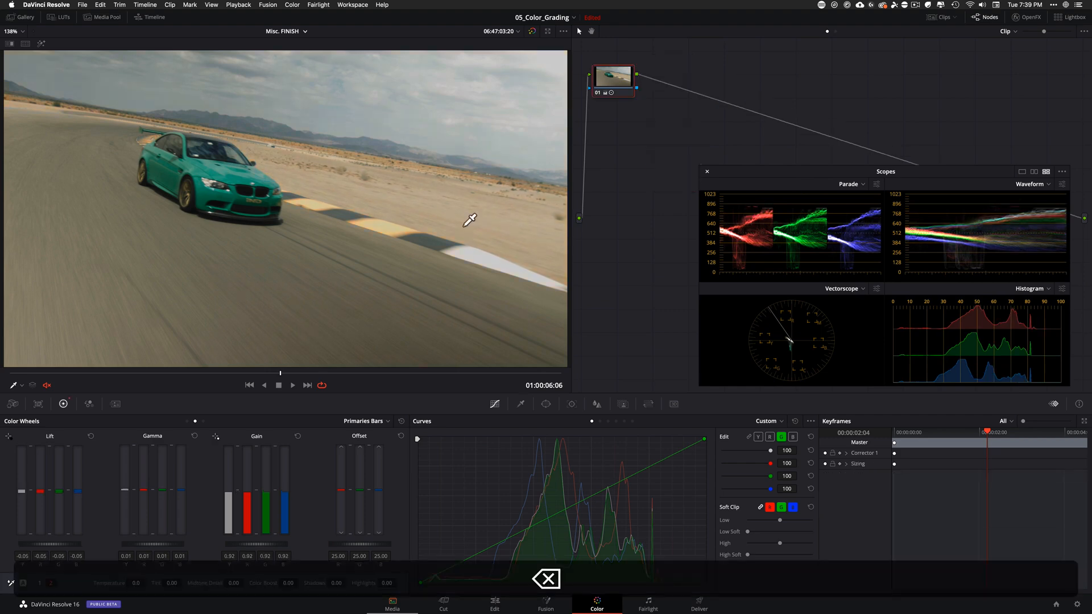
# - Add a serial node after node 01
pyautogui.press('alt')
pyautogui.hotkey('alt', 's')
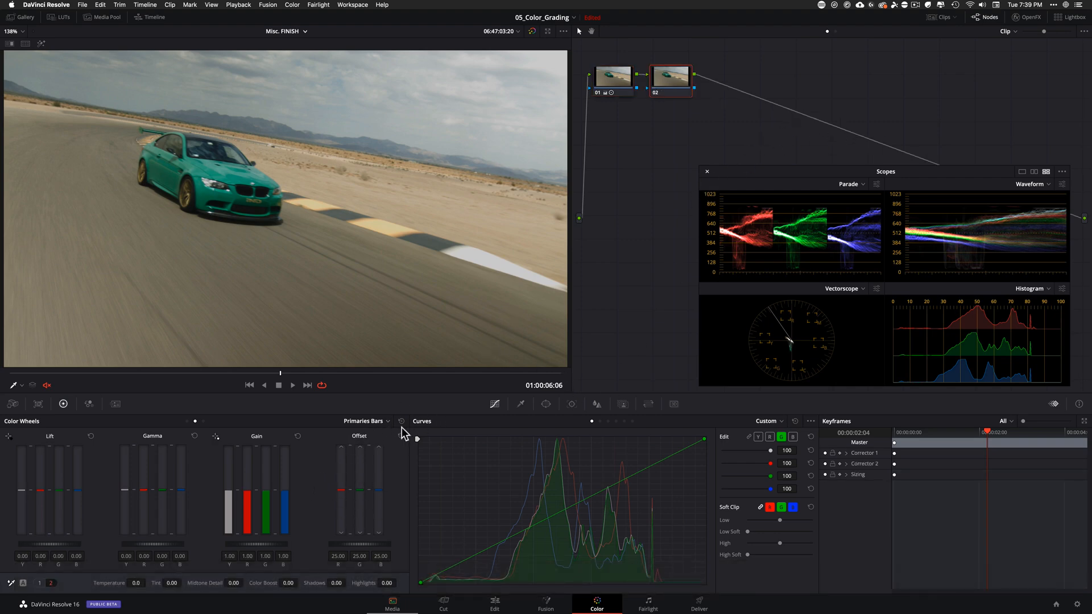
pyautogui.click(292, 5)
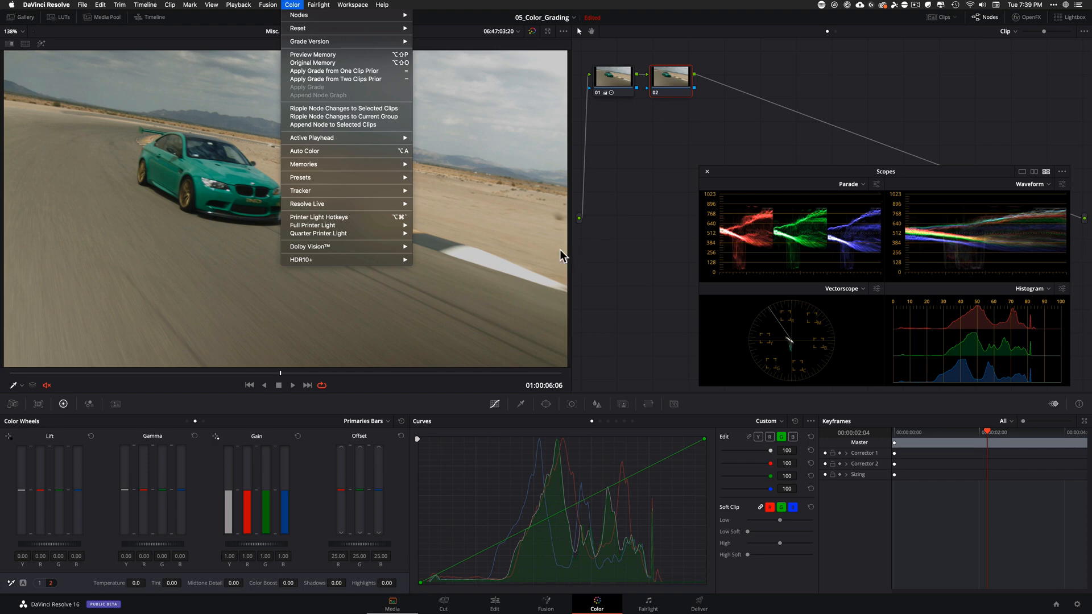
pyautogui.click(622, 304)
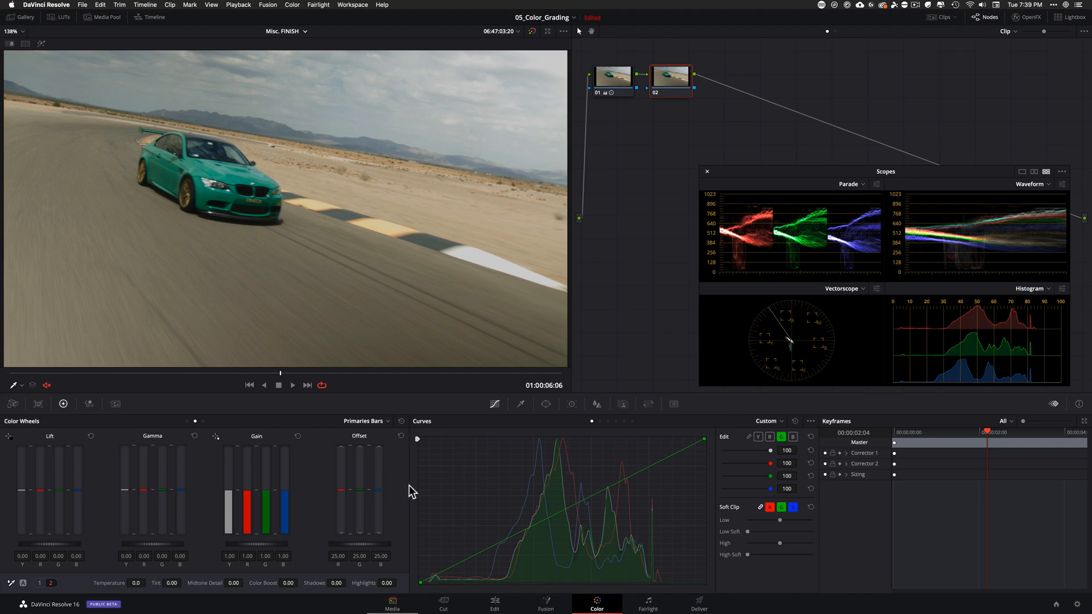
# - Raise node 02's blue offset to 25.40 in the primaries bars and toggle the node repeatedly to compare
pyautogui.moveTo(377, 502); pyautogui.dragTo(378, 488)
pyautogui.press('super+d')
pyautogui.press('super+d')
pyautogui.press('super+d')
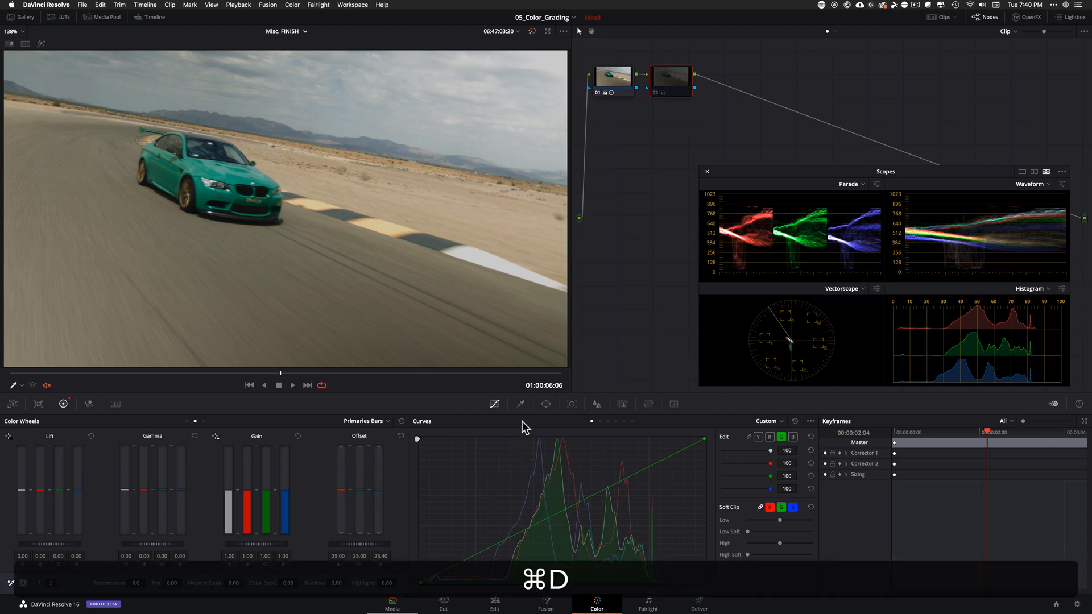
pyautogui.press('super+d')
pyautogui.press('super+d')
pyautogui.press('super+d')
pyautogui.press('super+d')
pyautogui.press('super+d')
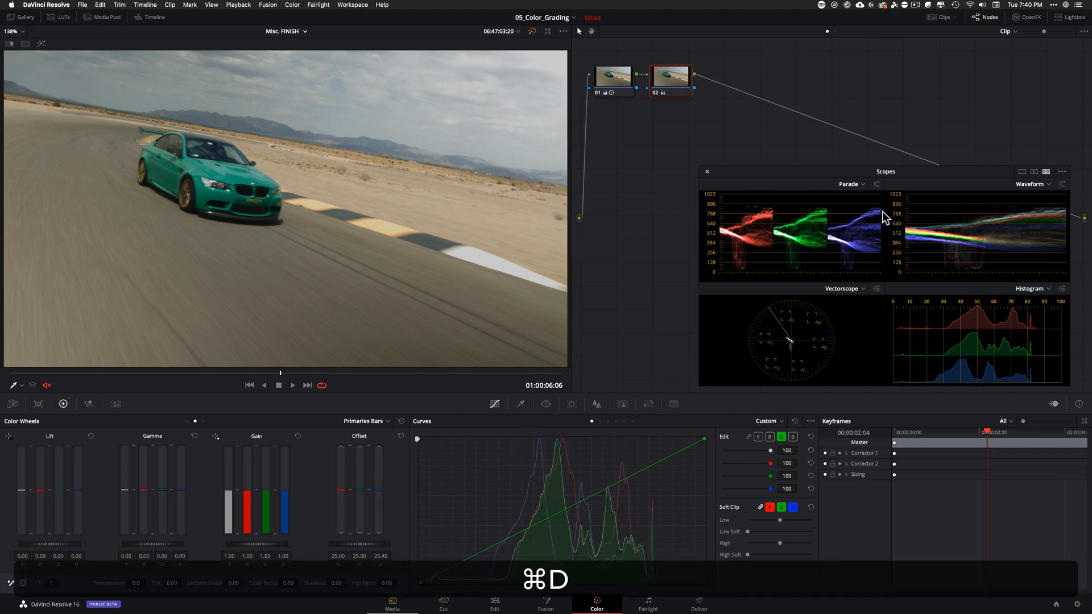
pyautogui.press('super+d')
pyautogui.press('super+d')
# - Set node 02's offset to 21.60 red and 24.80 blue, and toggle the node to compare the color shift
pyautogui.moveTo(376, 497); pyautogui.dragTo(336, 514)
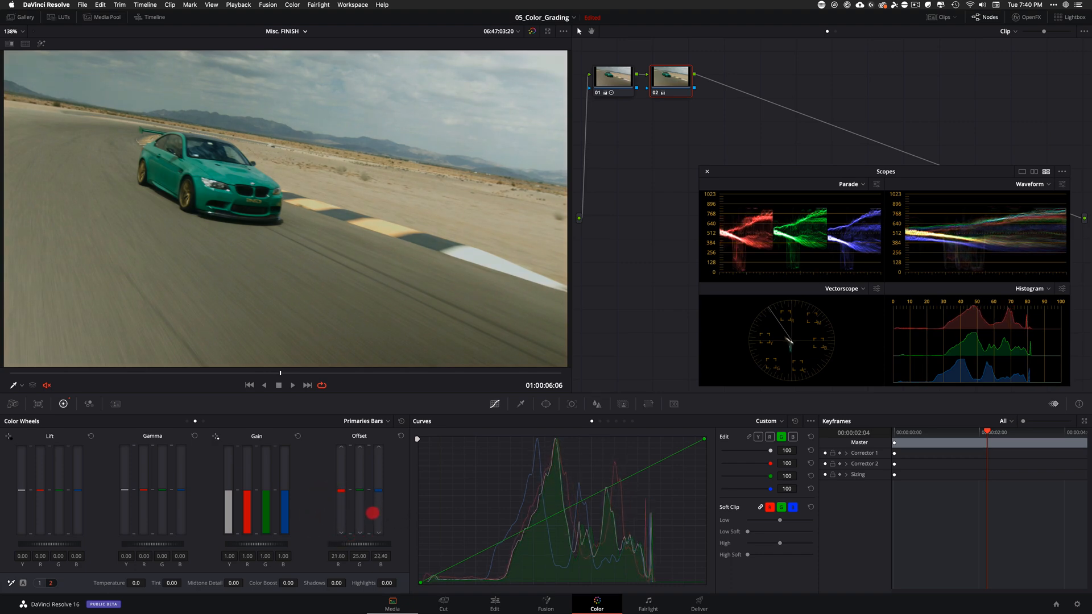
pyautogui.moveTo(372, 513); pyautogui.dragTo(377, 489)
pyautogui.press('super+d')
pyautogui.press('super+d')
pyautogui.press('super+d')
pyautogui.press('super+d')
pyautogui.press('super+d')
pyautogui.press('super+d')
pyautogui.press('super+d')
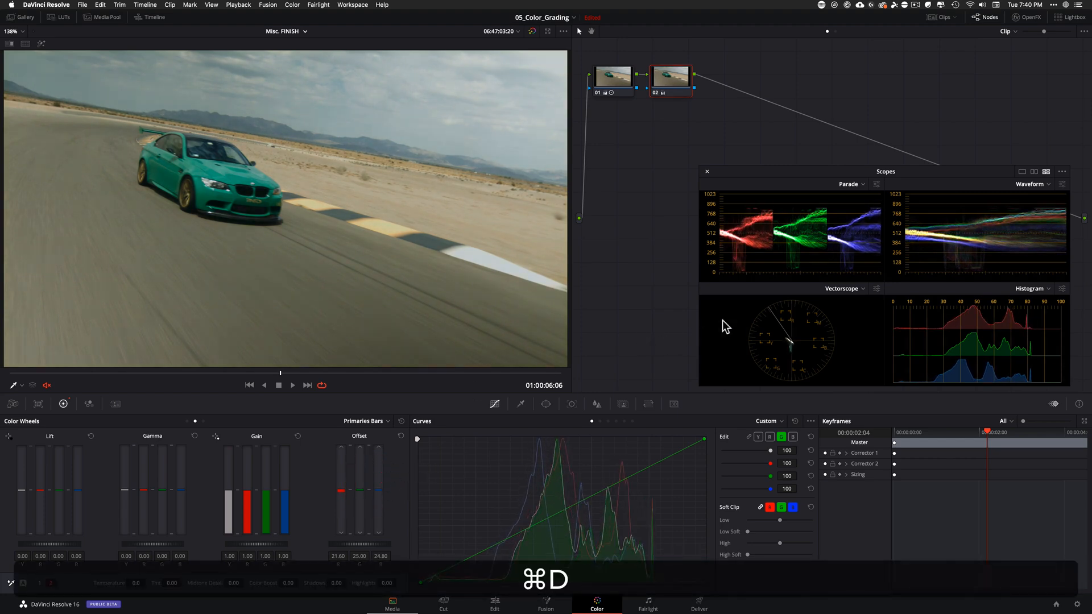
pyautogui.press('super+d')
pyautogui.press('super+d')
pyautogui.press('super+d')
pyautogui.press('super+d')
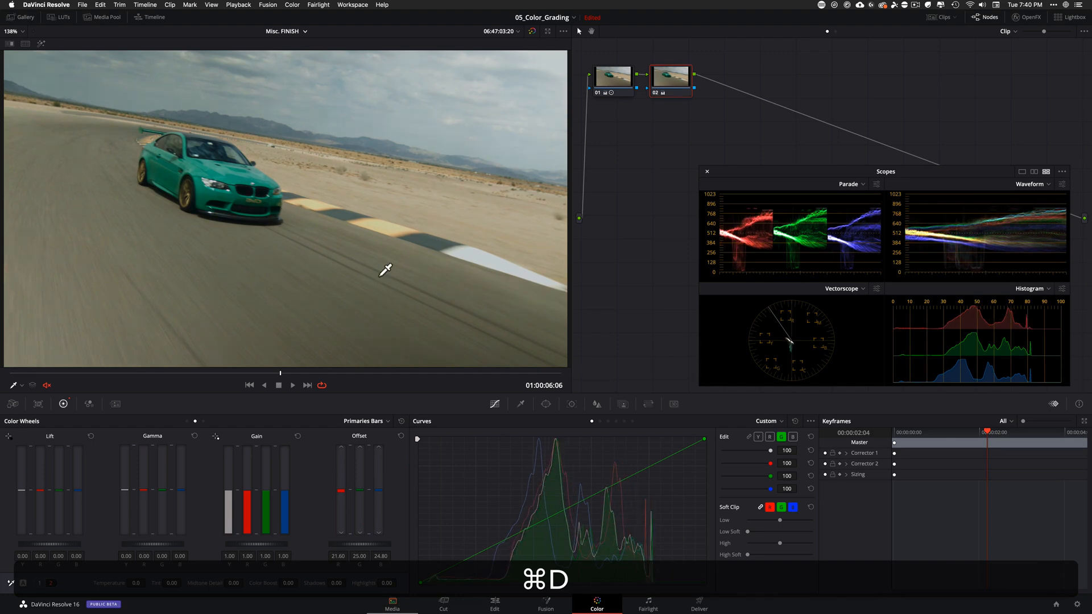
# - Go to frame 01:00:08:12 and toggle node 02 to check the offset shift there
pyautogui.moveTo(263, 374); pyautogui.dragTo(555, 385)
pyautogui.press('super+d')
pyautogui.press('super+d')
pyautogui.press('super+d')
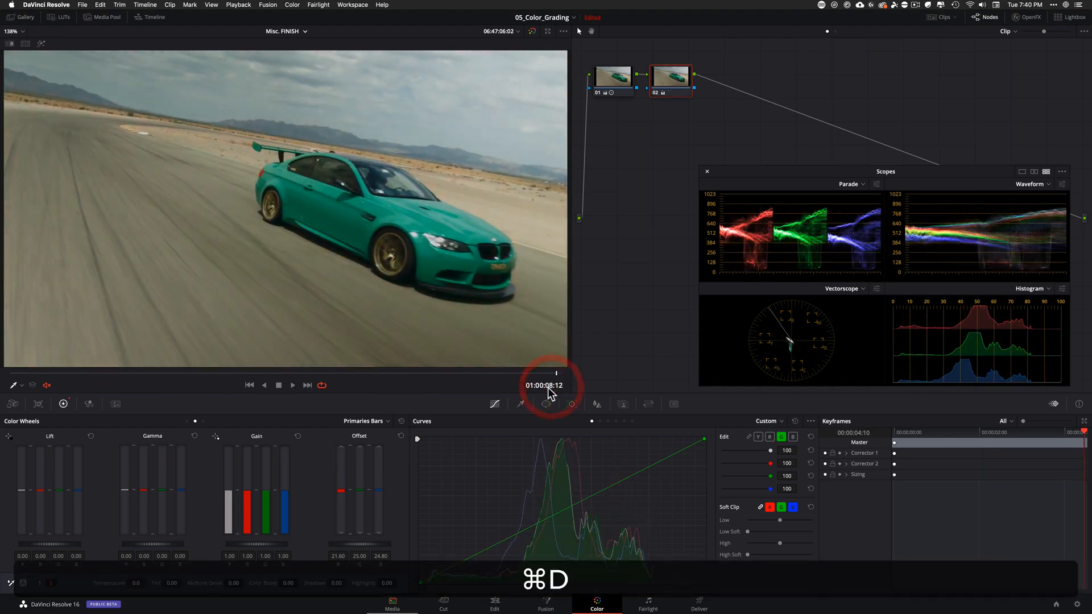
pyautogui.press('super+d')
pyautogui.press('super+d')
pyautogui.press('super+d')
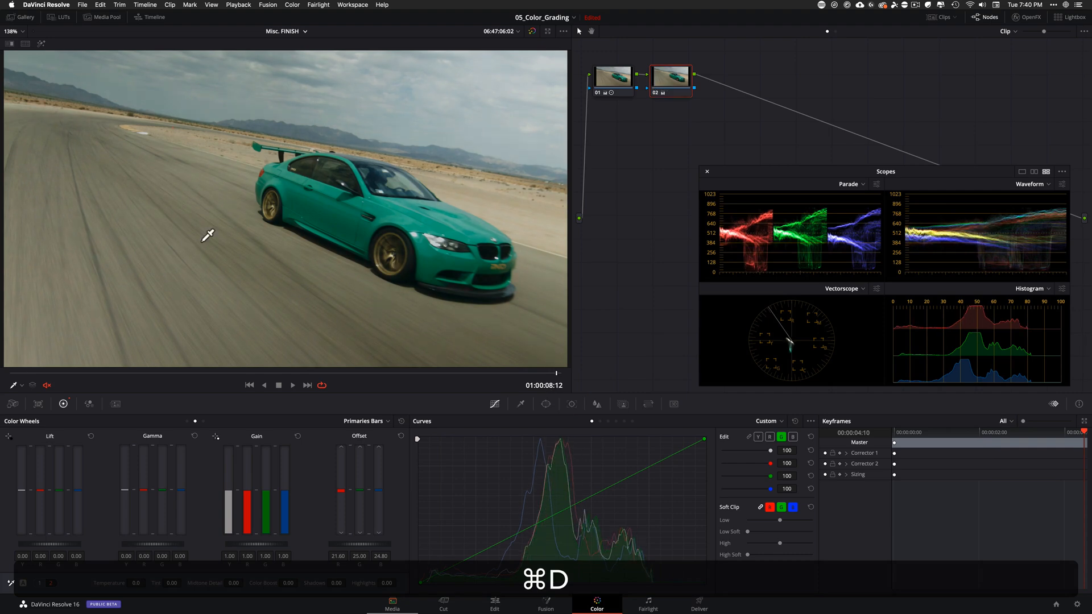
# - Scrub back through the shot, return to frame 01:00:08:12 and toggle node 02 again
pyautogui.moveTo(531, 373); pyautogui.dragTo(476, 374)
pyautogui.moveTo(533, 376); pyautogui.dragTo(555, 376)
pyautogui.press('super+d')
pyautogui.press('super+d')
pyautogui.press('super+d')
pyautogui.press('super+d')
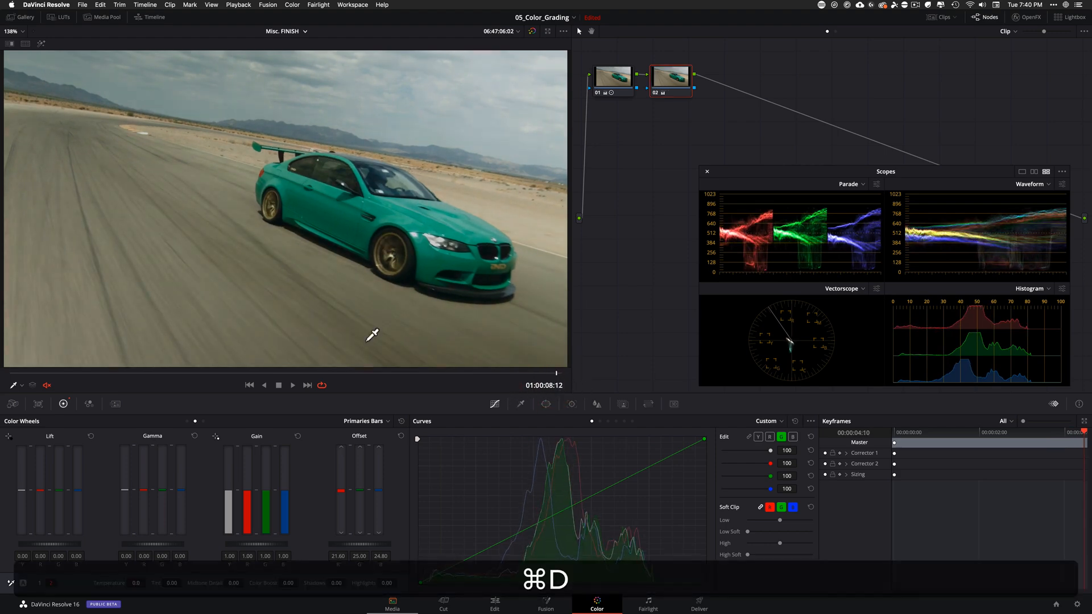
pyautogui.press('super+d')
# - Bypass and restore the whole grade to compare the shot with and without it
pyautogui.press('shift+super+d')
pyautogui.hotkey('shift', 'd')
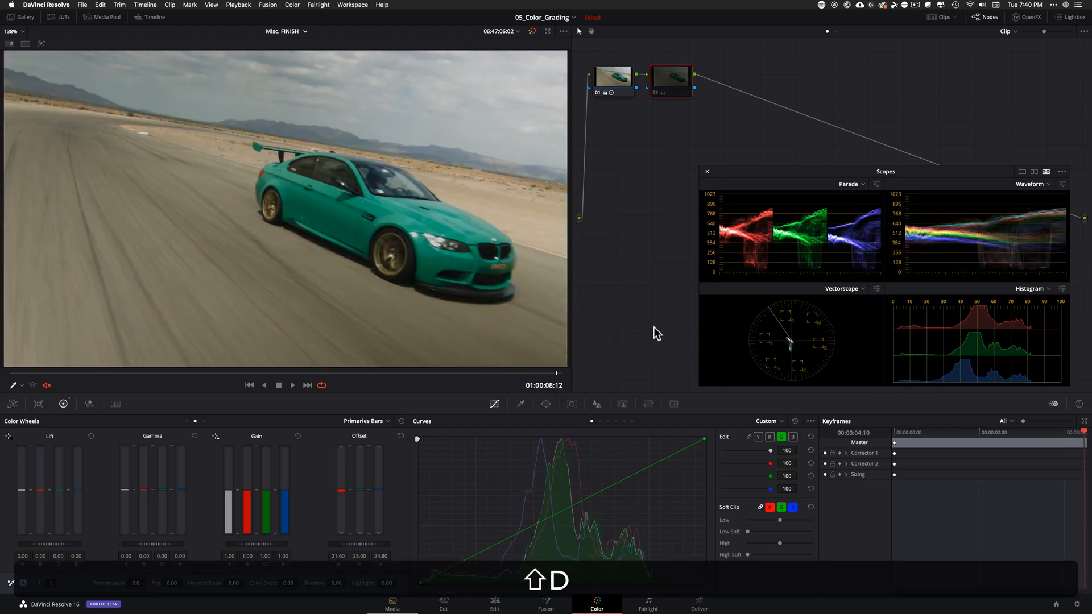
pyautogui.press('shift+super+d')
pyautogui.press('shift+super+d')
pyautogui.hotkey('shift', 'd')
pyautogui.press('shift+super+d')
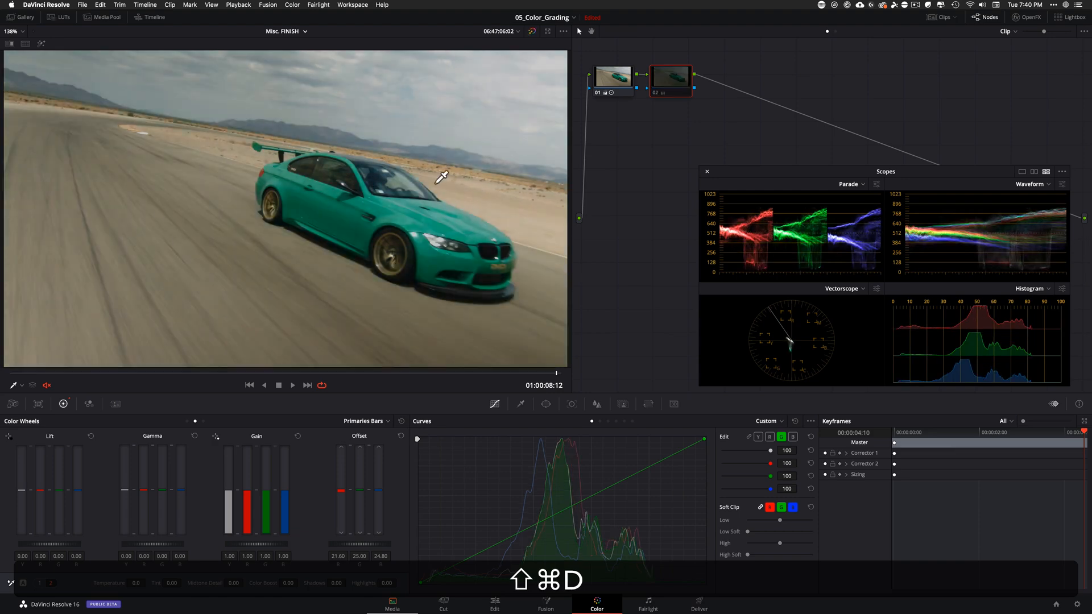
# - Toggle node 02 and the whole grade in turn to compare their separate effects on the image
pyautogui.press('super+d')
pyautogui.press('super+d')
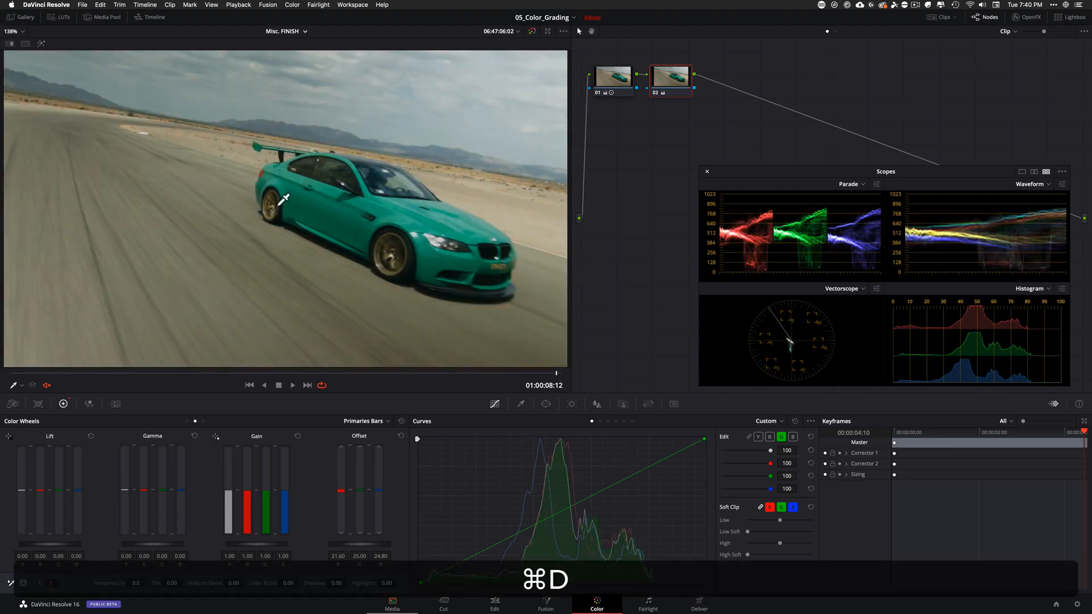
pyautogui.press('super+d')
pyautogui.press('super+d')
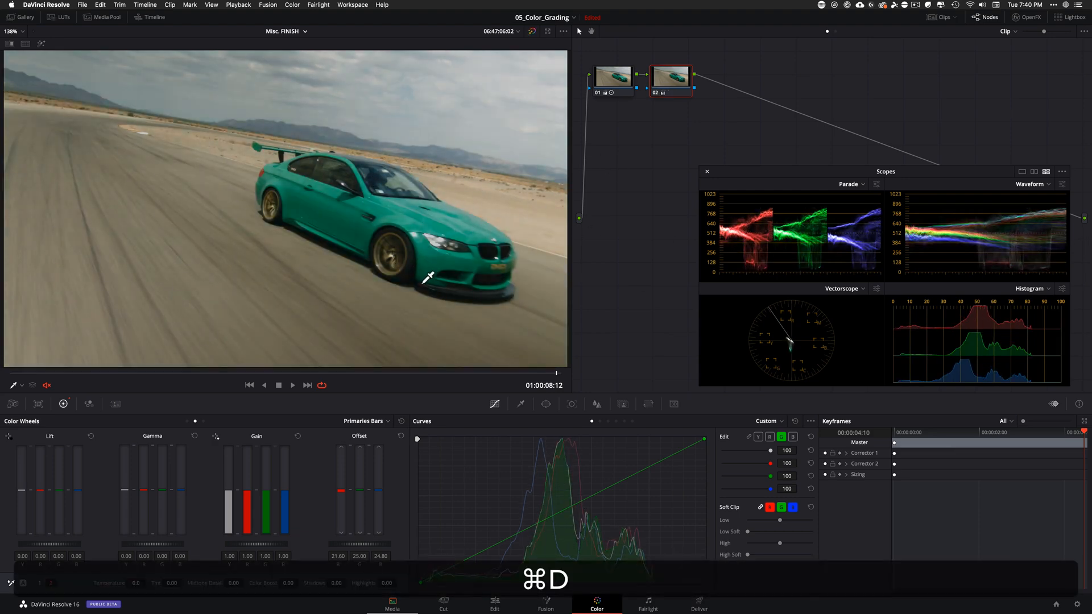
pyautogui.hotkey('shift', 'd')
pyautogui.hotkey('shift', 'd')
pyautogui.press('super+d')
pyautogui.press('super+d')
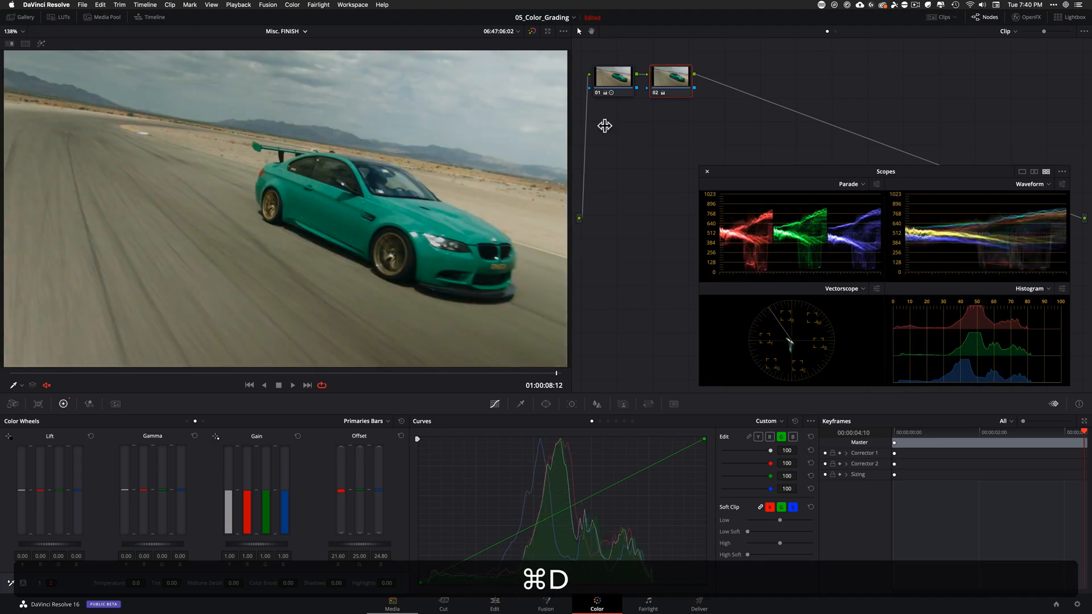
# - Toggle node 02 again, including at frame 01:00:08:01, to review the offset change
pyautogui.press('super+d')
pyautogui.press('super+d')
pyautogui.press('super+d')
pyautogui.press('super+d')
pyautogui.click(499, 374)
pyautogui.press('super+d')
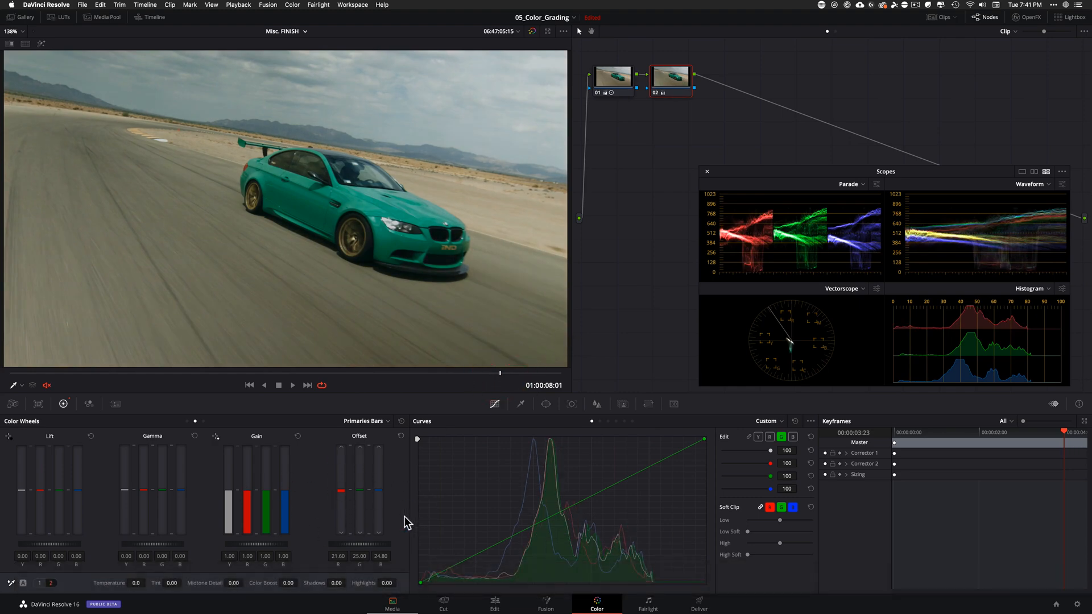
# - Return to frame 01:00:06:06 and bypass and restore the whole grade to compare
pyautogui.moveTo(142, 373); pyautogui.dragTo(283, 378)
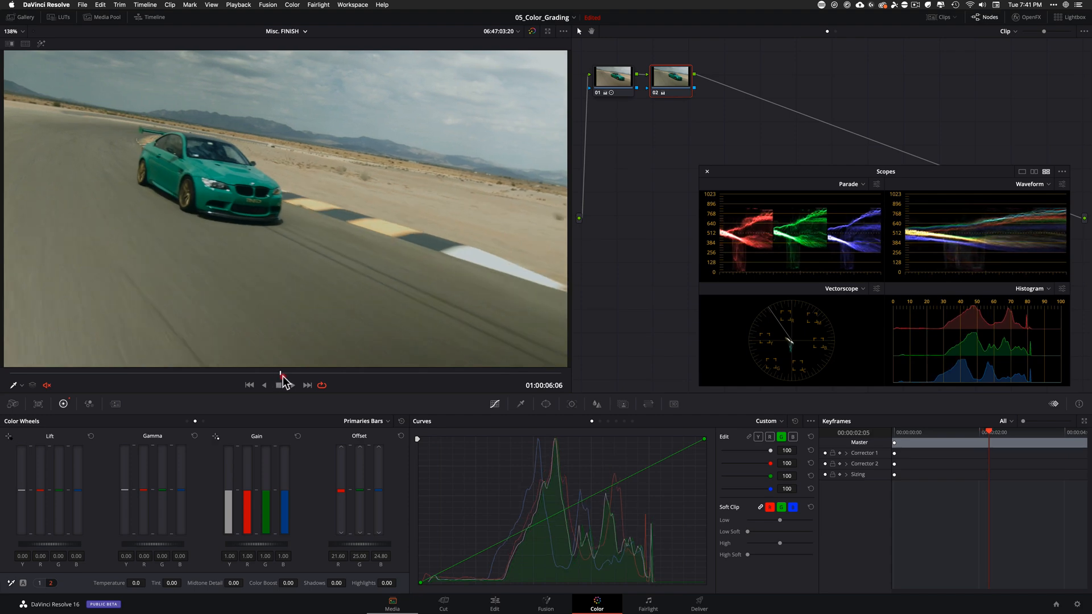
pyautogui.hotkey('shift', 'd')
pyautogui.hotkey('shift', 'd')
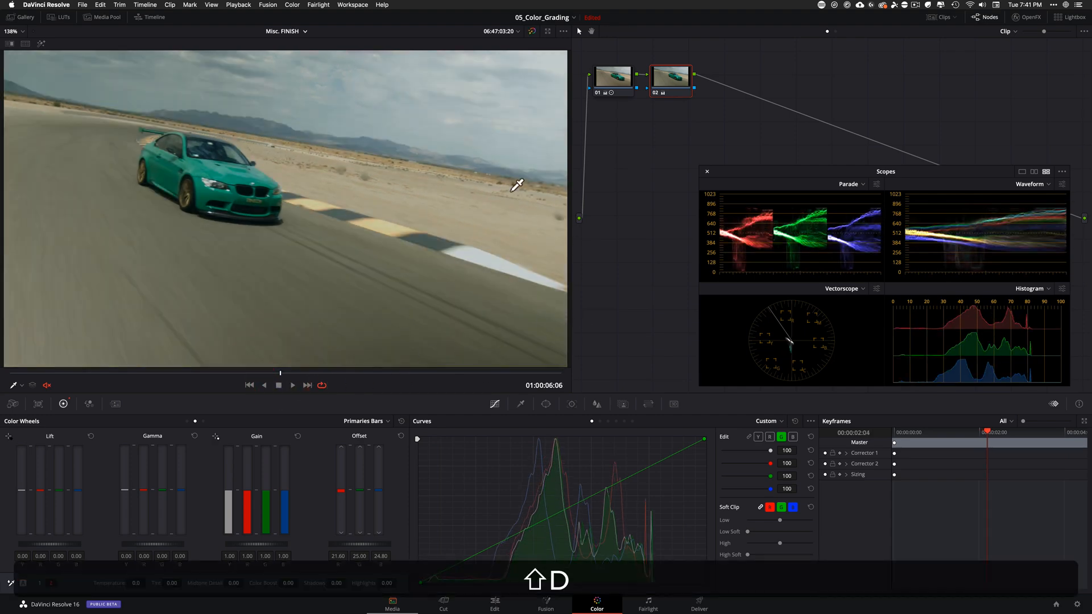
pyautogui.hotkey('alt', 's')
pyautogui.press('alt+super+s')
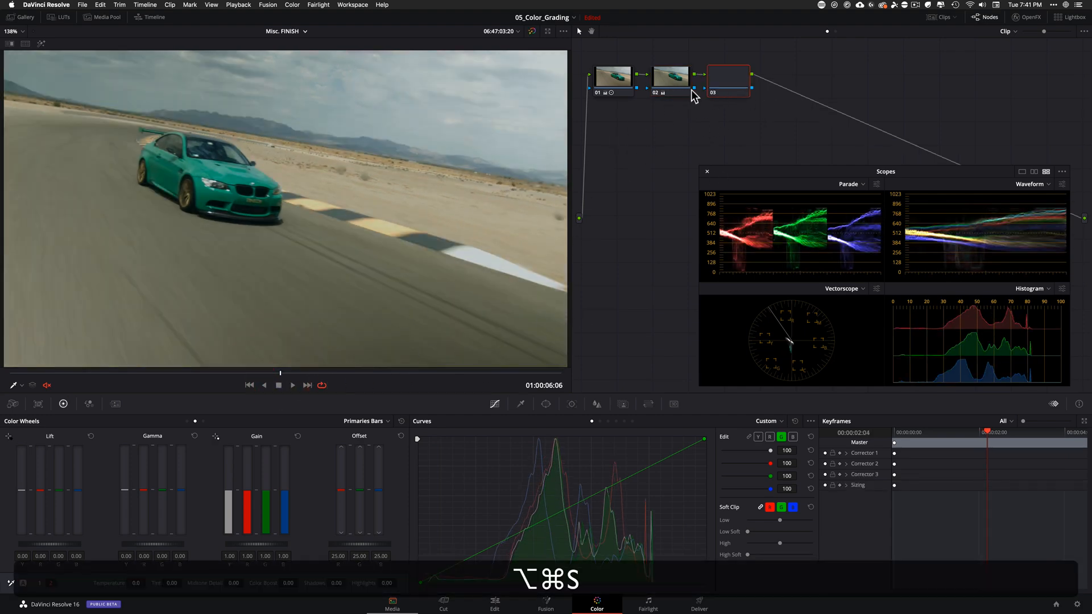
pyautogui.press('alt+super+z')
pyautogui.press('ctrl+super+z')
# - Reset the grade on node 02
pyautogui.keyDown('ctrl'); pyautogui.click(671, 85); pyautogui.keyUp('ctrl')
pyautogui.click(705, 225)
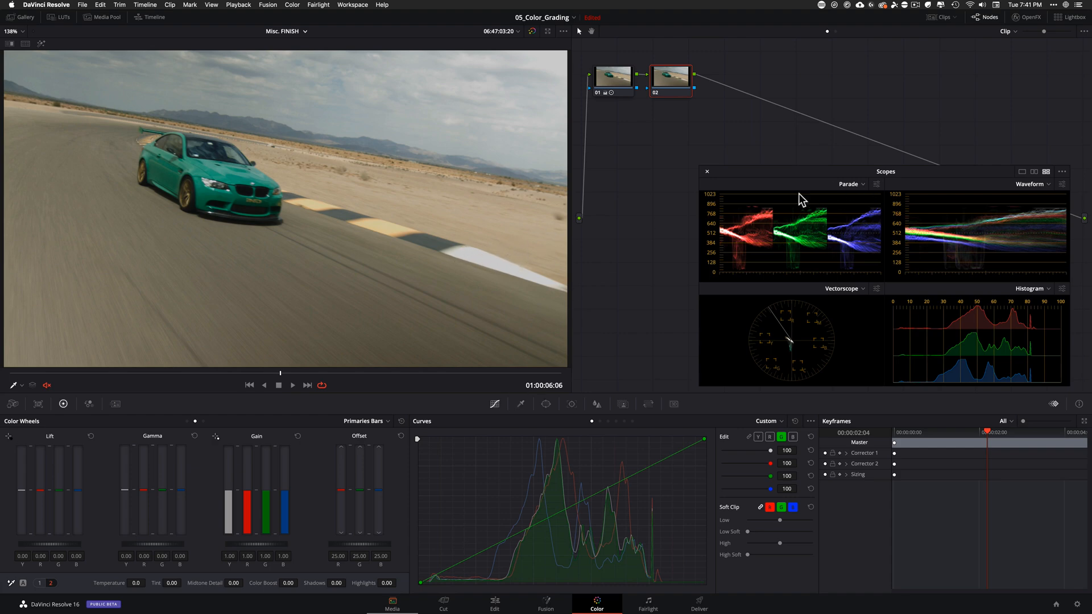
# - Try raising node 02's overall gain to 1.13 with the primaries wheels, and undo it
pyautogui.click(187, 422)
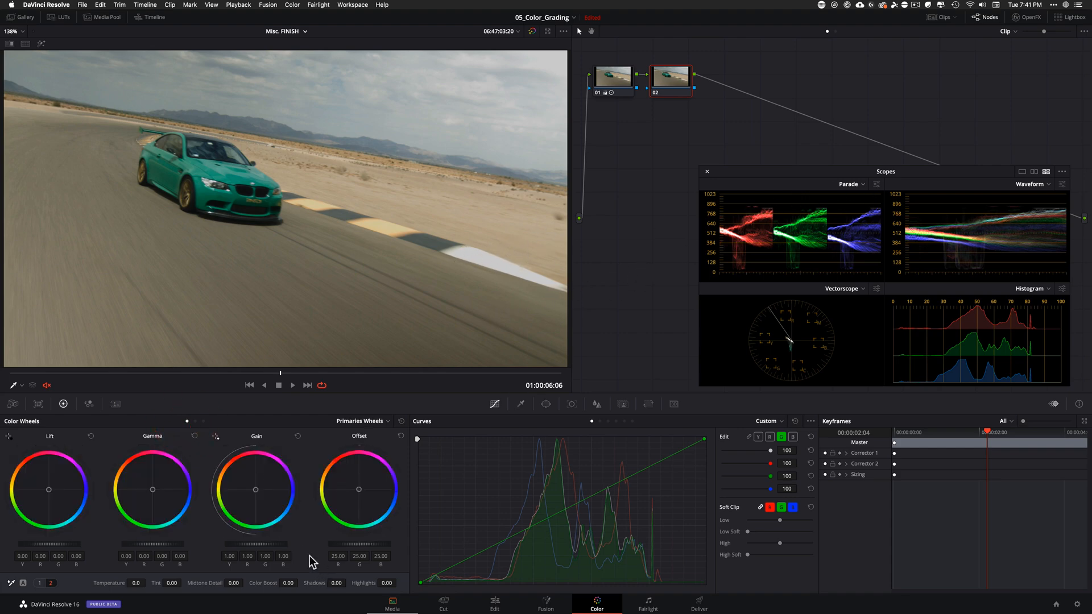
pyautogui.moveTo(256, 546); pyautogui.dragTo(287, 551)
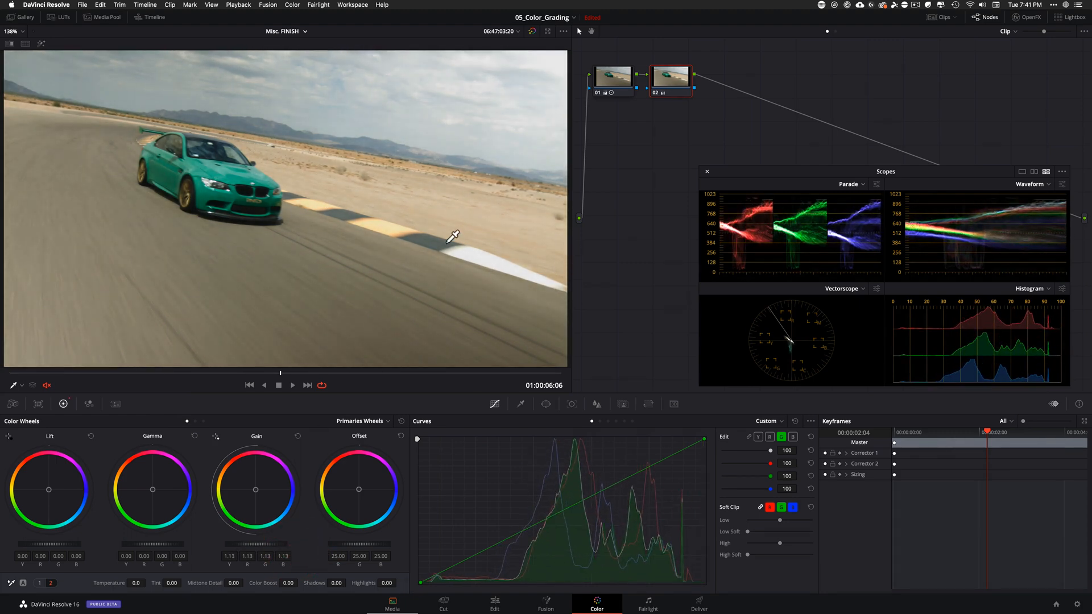
pyautogui.press('super+z')
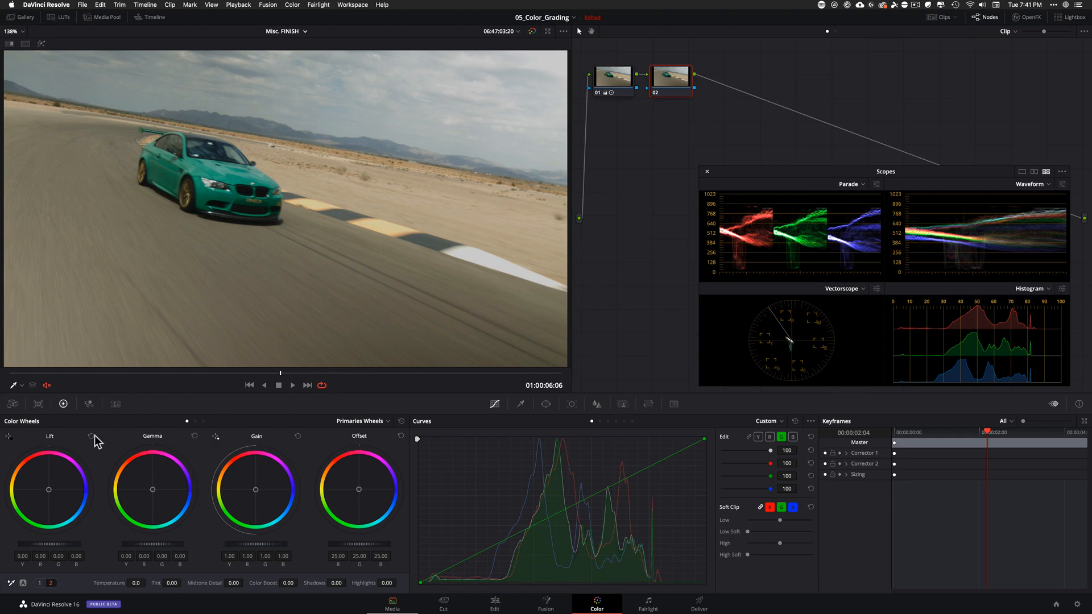
# - Raise node 02's highlights to 0.27 in all channels with the log wheels
pyautogui.click(204, 422)
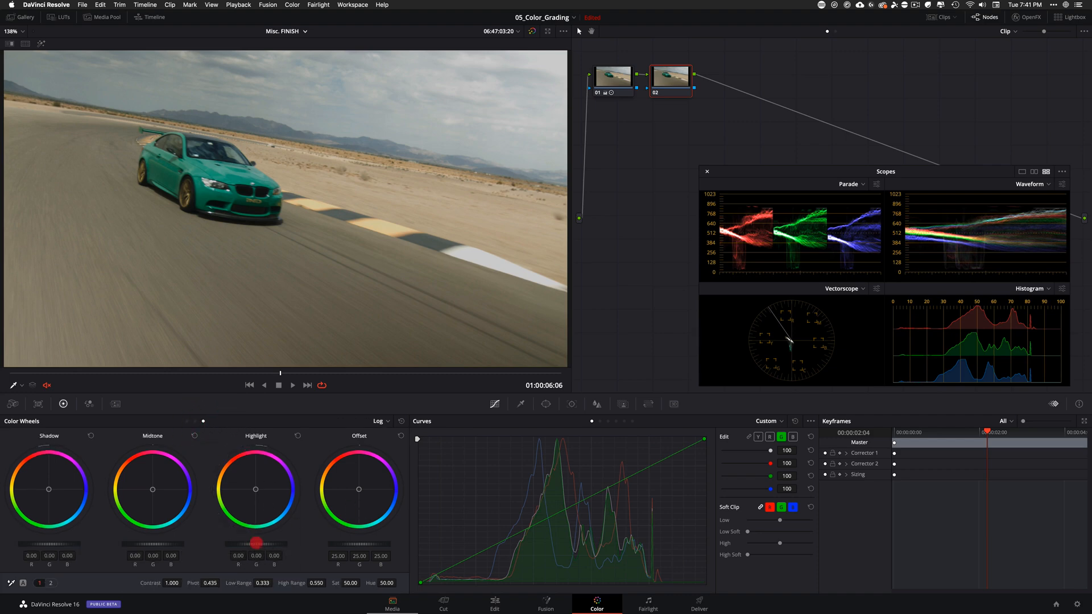
pyautogui.moveTo(256, 543); pyautogui.dragTo(367, 544)
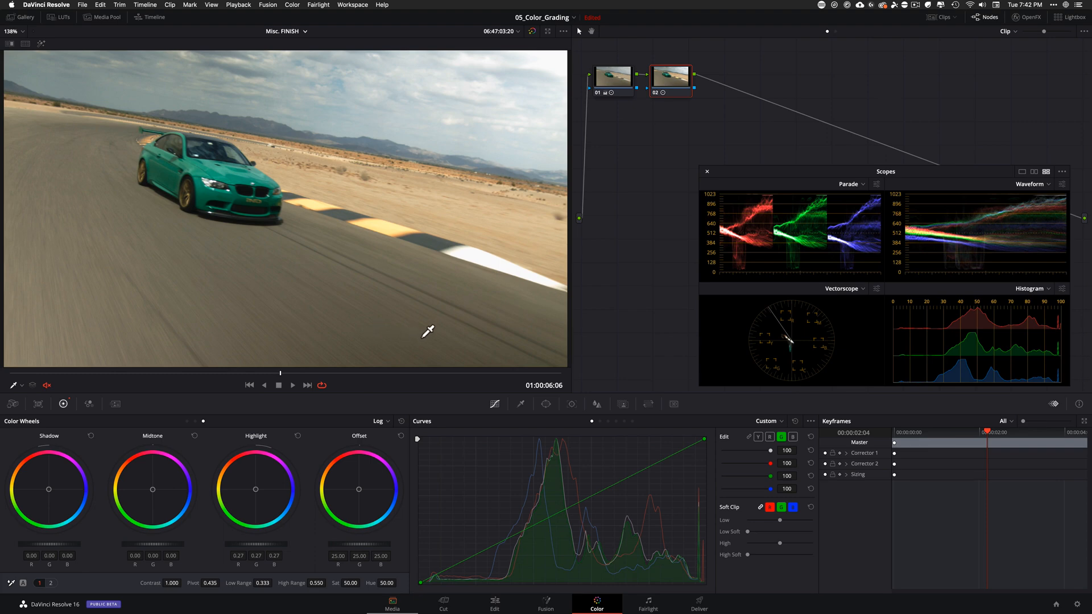
# - Toggle node 02 repeatedly to compare the image with and without the log highlight boost
pyautogui.press('super+d')
pyautogui.press('super+d')
pyautogui.press('super+d')
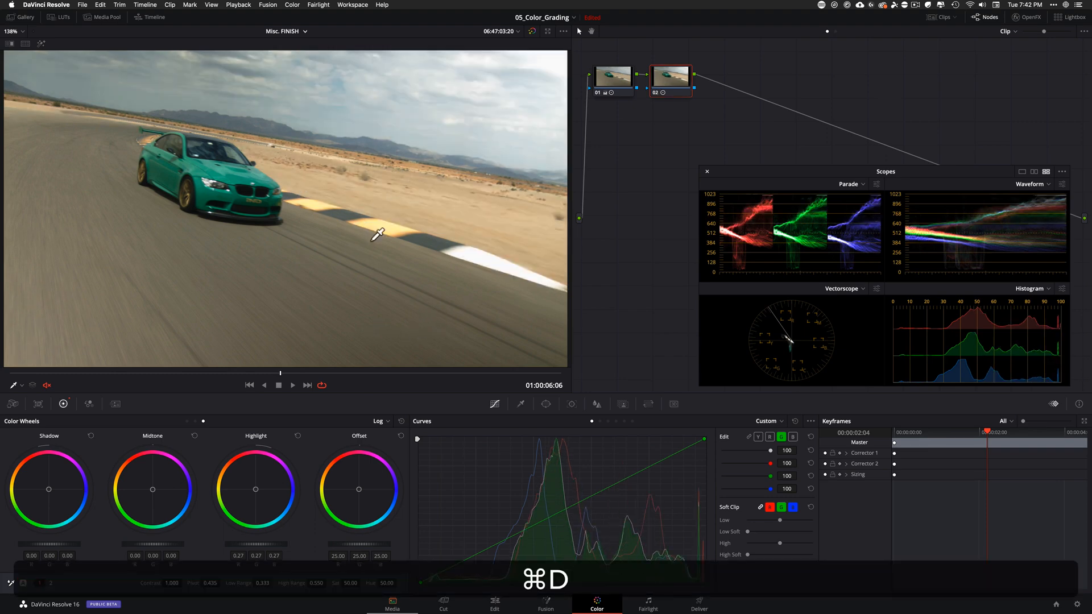
pyautogui.press('super+d')
pyautogui.press('super+d')
pyautogui.press('super+d')
pyautogui.press('super+d')
pyautogui.press('super+d')
pyautogui.press('super+d')
pyautogui.press('super+d')
pyautogui.press('super+d')
pyautogui.press('super+d')
pyautogui.press('super+d')
pyautogui.press('super+d')
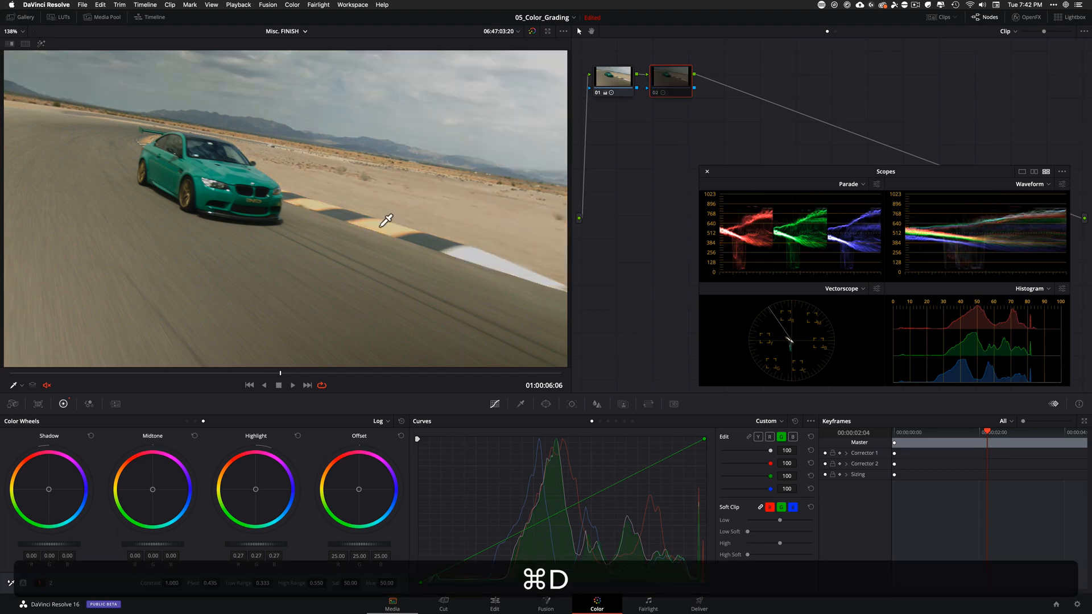
# - Lower node 02's log highlights to 0.17 in all channels and compare the image with the node off and on
pyautogui.moveTo(267, 545); pyautogui.dragTo(238, 542)
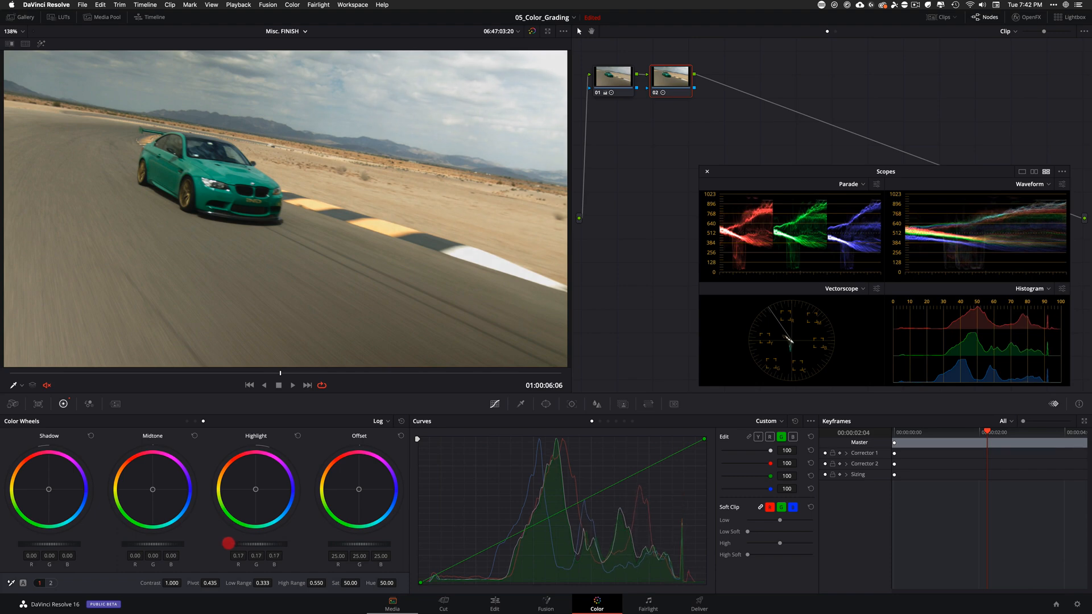
pyautogui.press('super+d')
pyautogui.press('super+d')
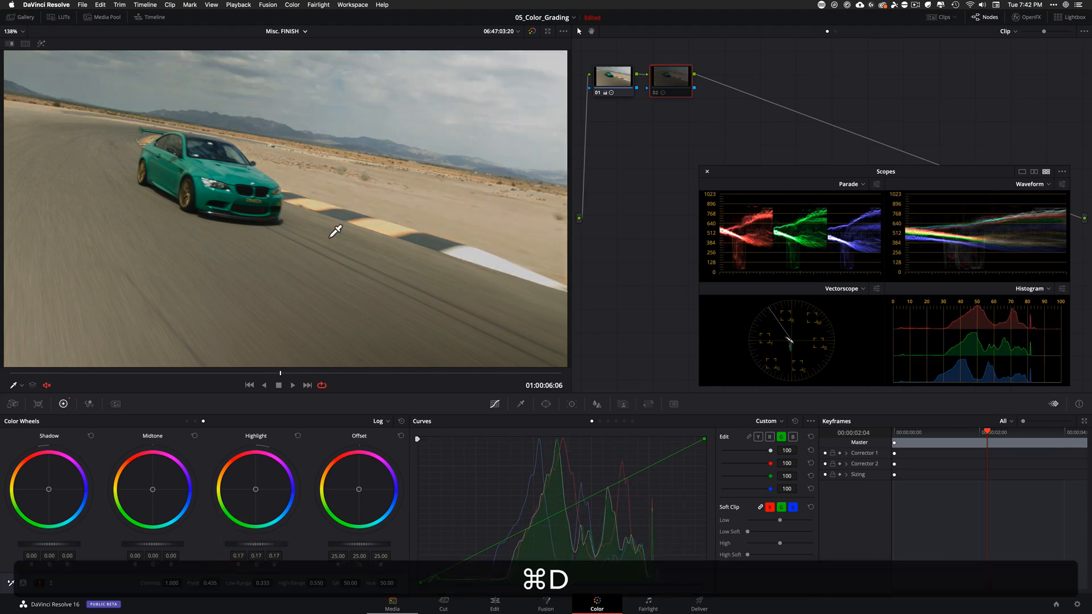
pyautogui.press('super+d')
# - Play the shot and toggle node 02 at several frames to examine the highlight adjustment in motion
pyautogui.press('super+space')
pyautogui.press('super+space')
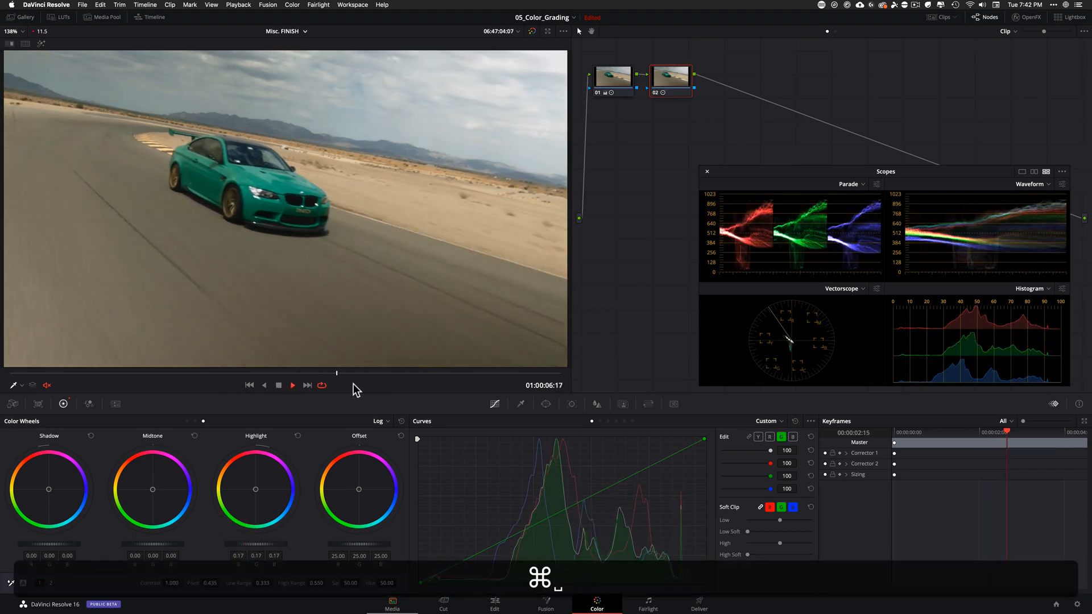
pyautogui.press('super+d')
pyautogui.press('super+space')
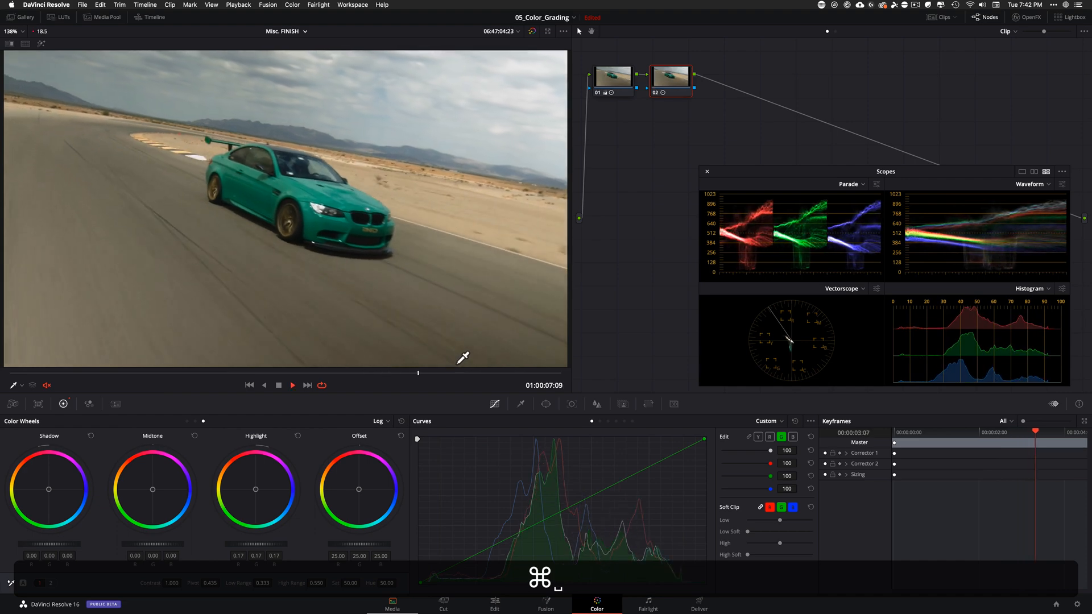
pyautogui.press('super+space')
pyautogui.press('super+d')
pyautogui.press('super+d')
pyautogui.press('super+d')
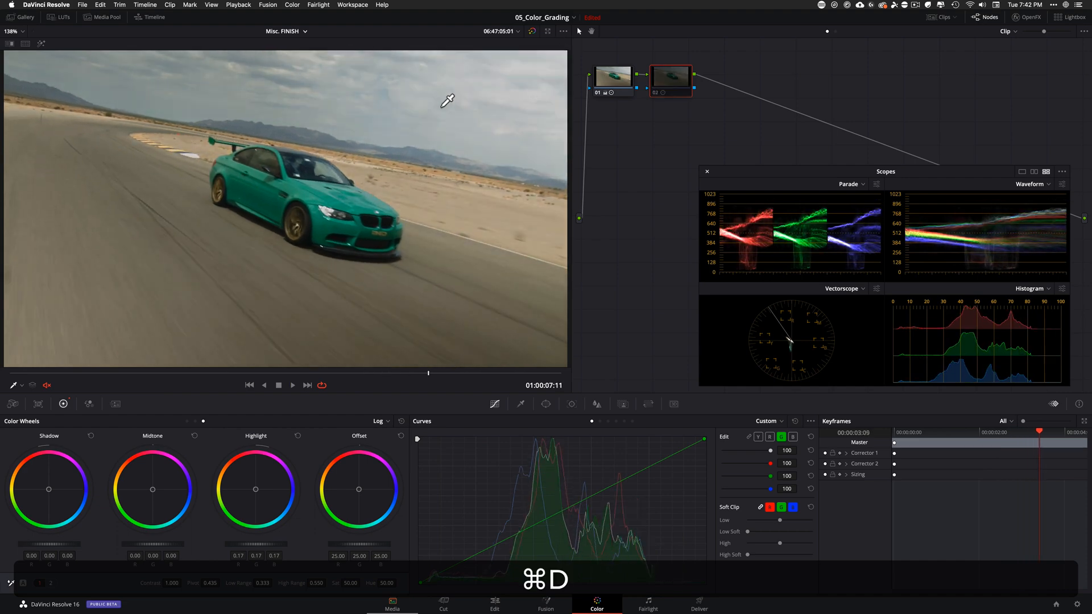
pyautogui.press('super+d')
pyautogui.press('super+space')
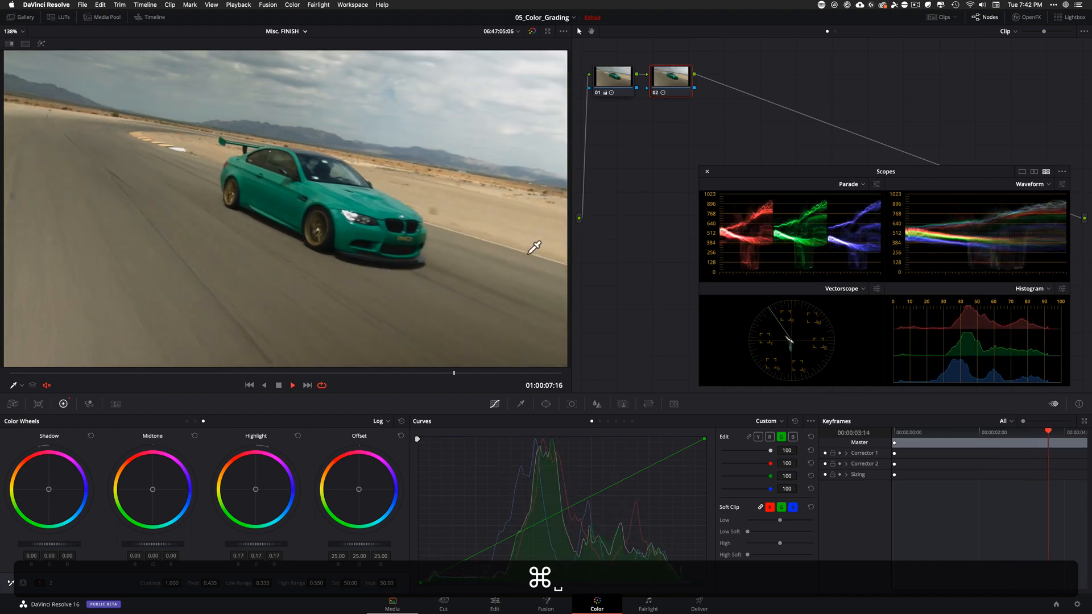
pyautogui.press('super+space')
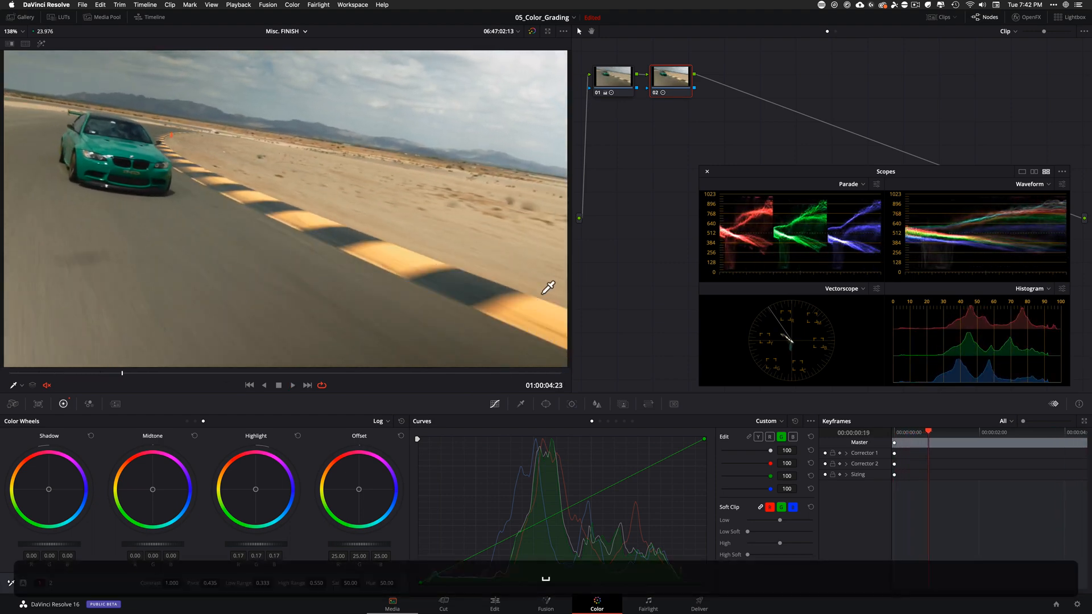
# - Compare the frame at 01:00:04:23 with node 02 toggled and with the whole grade bypassed
pyautogui.press('super+d')
pyautogui.press('super+d')
pyautogui.press('shift+super+d')
pyautogui.hotkey('shift', 'd')
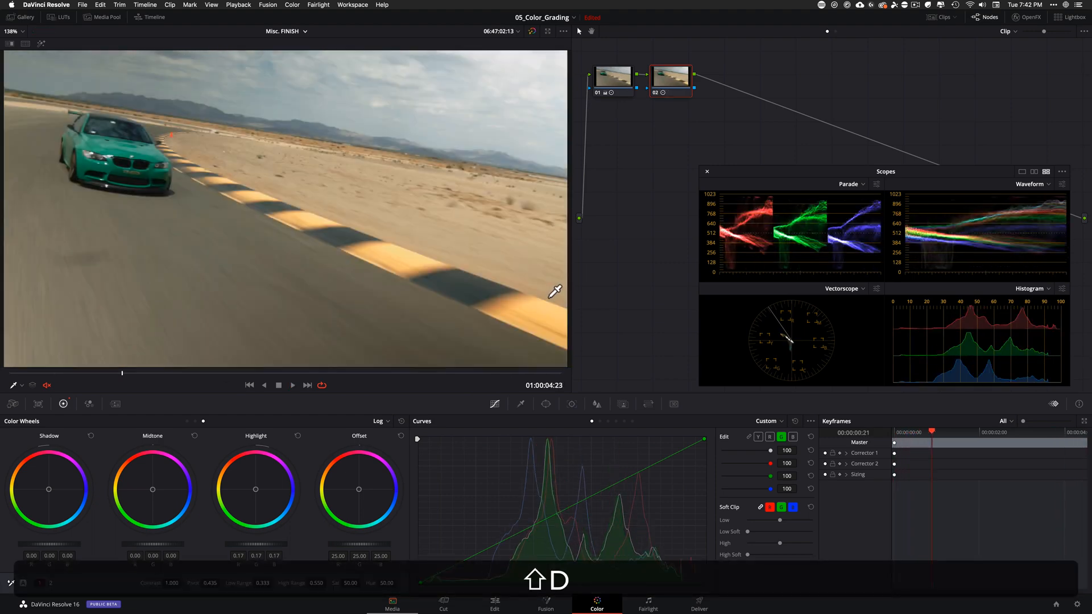
pyautogui.press('shift+super+d')
pyautogui.press('super+d')
# - Toggle node 02 at 01:00:06:06 and scrub through the rest of the shot to examine the highlights
pyautogui.moveTo(130, 373); pyautogui.dragTo(280, 373)
pyautogui.press('super+d')
pyautogui.press('super+d')
pyautogui.press('super+d')
pyautogui.press('super+d')
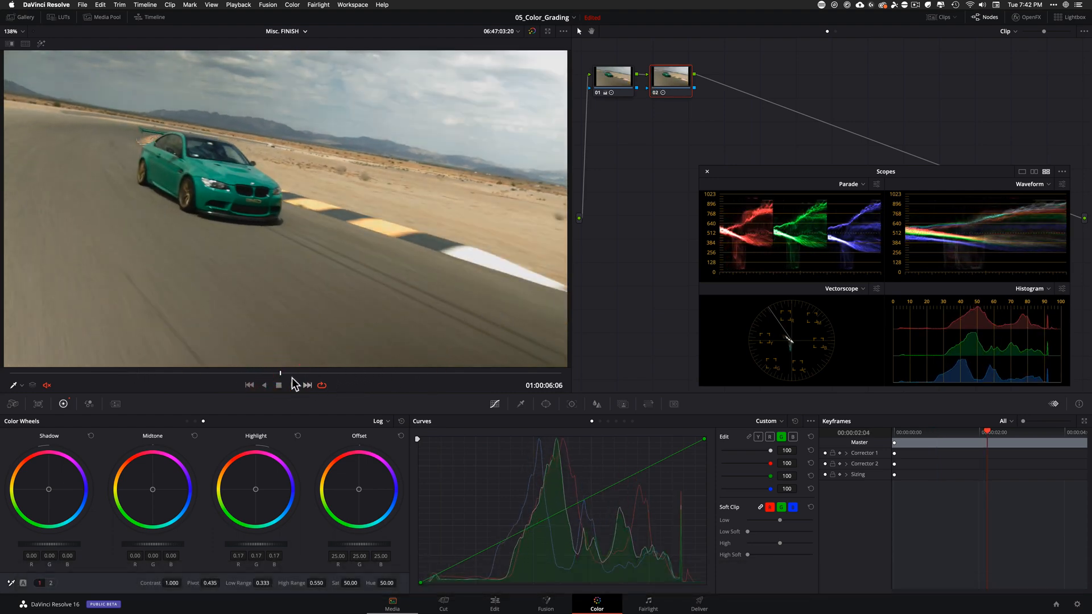
pyautogui.moveTo(294, 377); pyautogui.dragTo(514, 395)
pyautogui.click(342, 375)
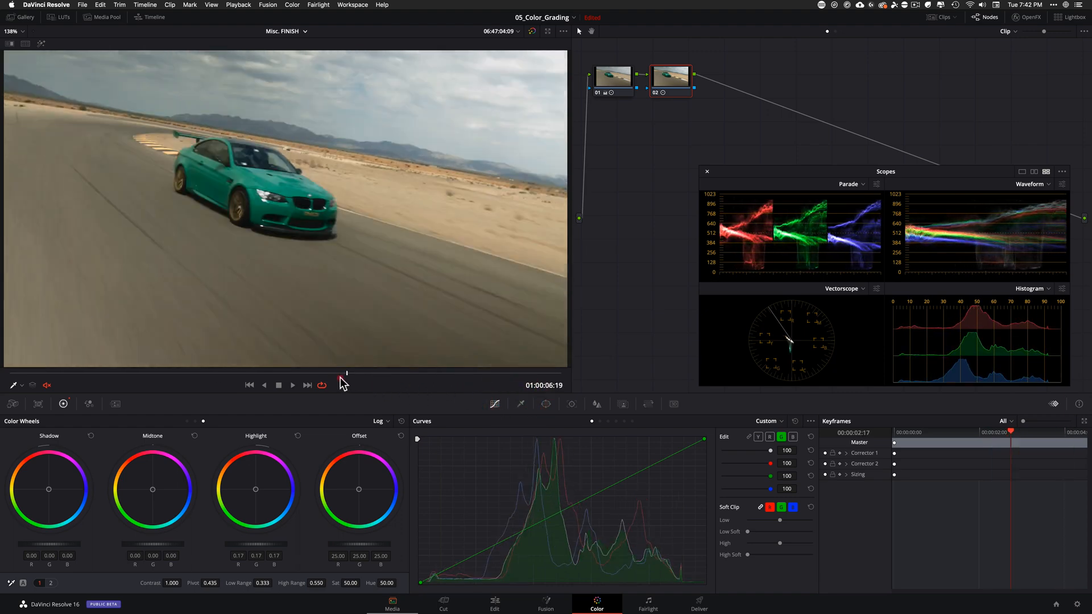
pyautogui.moveTo(343, 376); pyautogui.dragTo(454, 380)
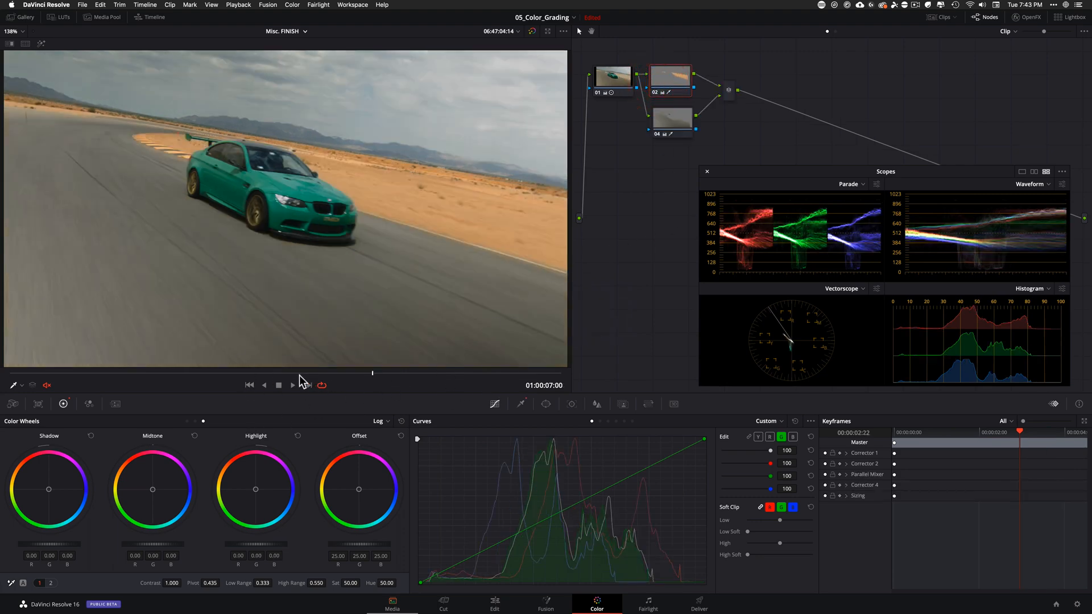
# - Move the playhead to 01:00:06:05 and display the Hue Vs Hue curve
pyautogui.moveTo(300, 376); pyautogui.dragTo(277, 374)
pyautogui.click(496, 404)
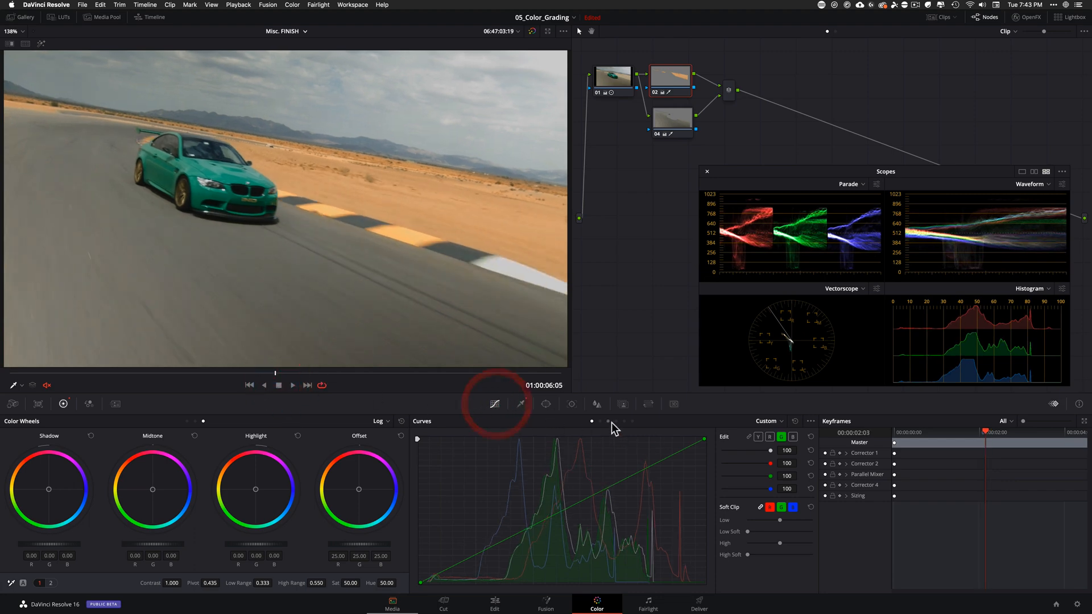
pyautogui.click(608, 421)
pyautogui.click(600, 421)
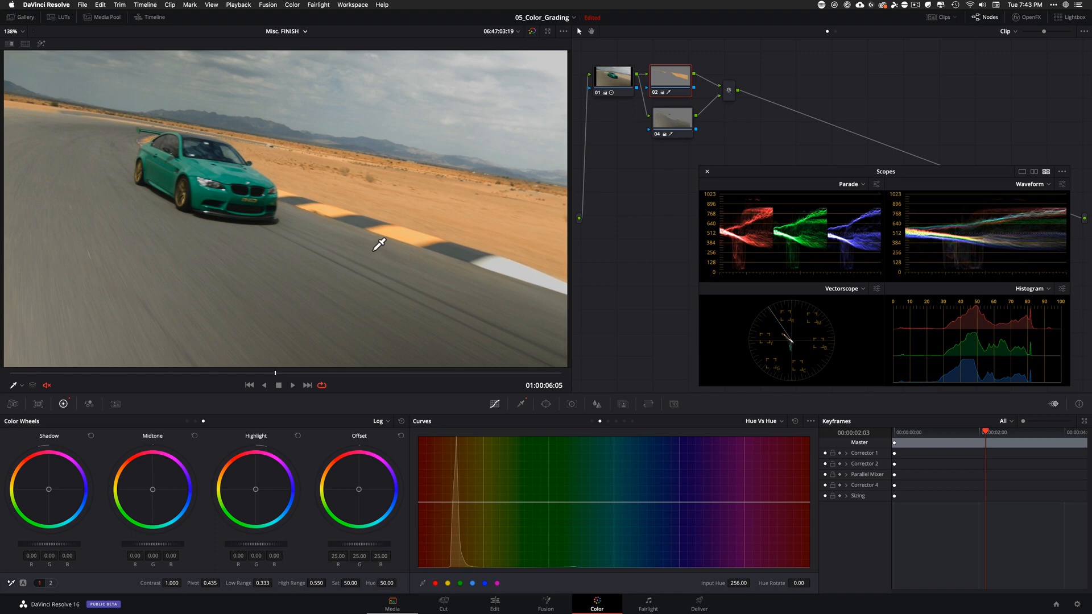
# - Cycle through the clip's grading versions and load Version 3
pyautogui.press('super+shift+z')
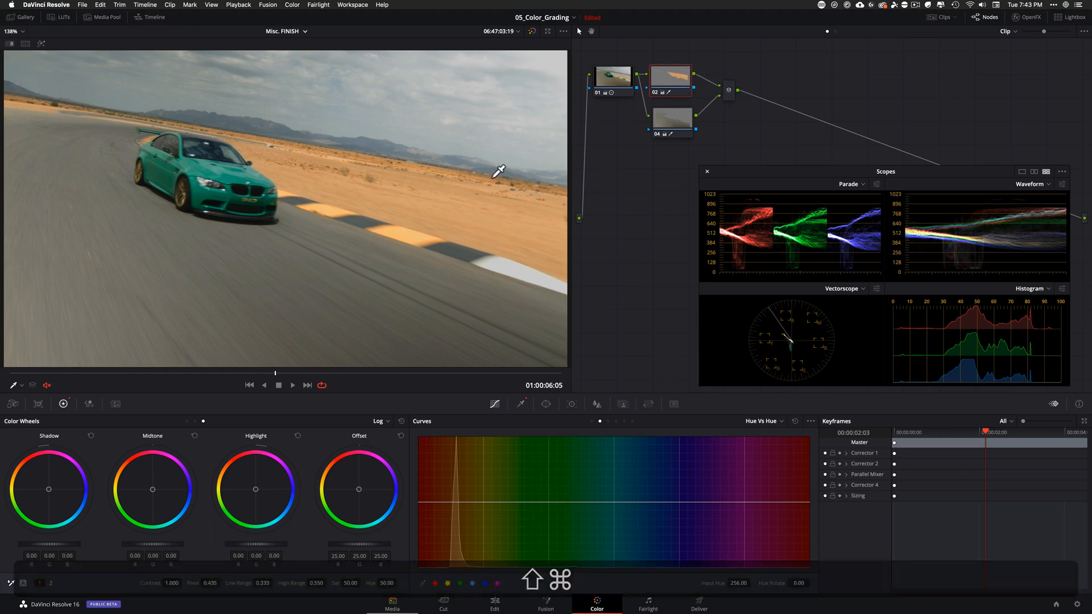
pyautogui.press('super+n')
pyautogui.press('super+n')
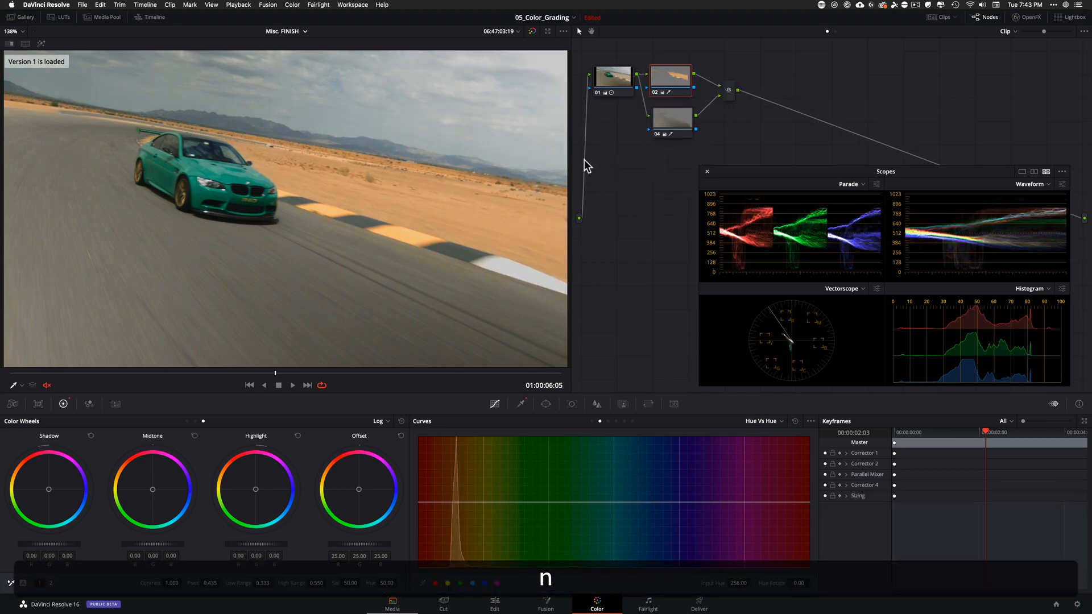
pyautogui.press('super+n')
pyautogui.press('super+n')
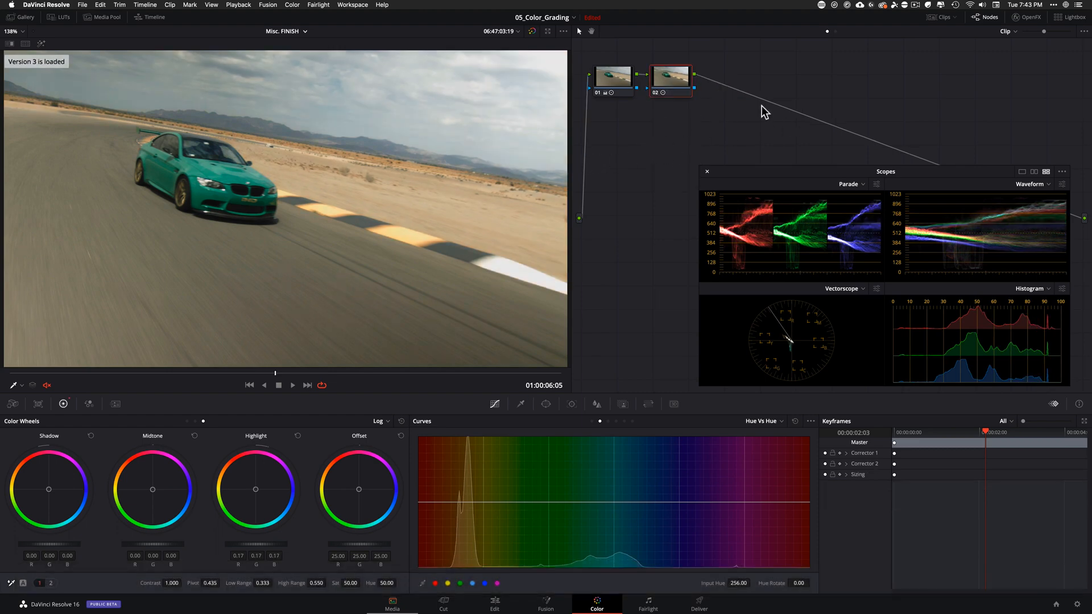
# - Delete node 02 and move node 01 lower in the node graph
pyautogui.press('super+y')
pyautogui.press('BackSpace')
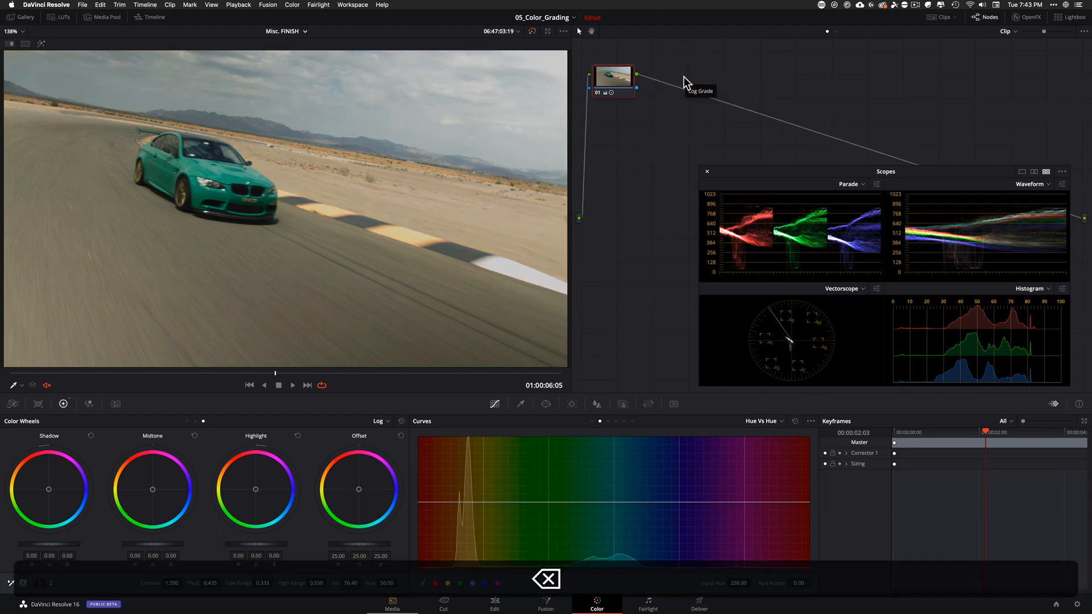
pyautogui.moveTo(608, 81); pyautogui.dragTo(614, 145)
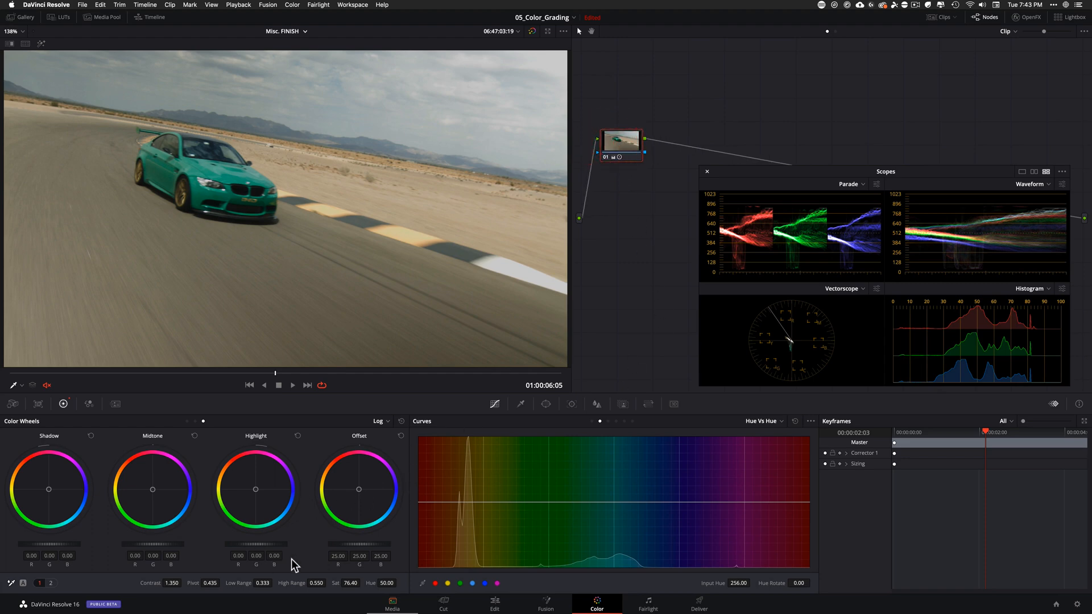
# - Set node 01's saturation to 90.70 and switch the color wheels to Primaries Wheels
pyautogui.click(51, 582)
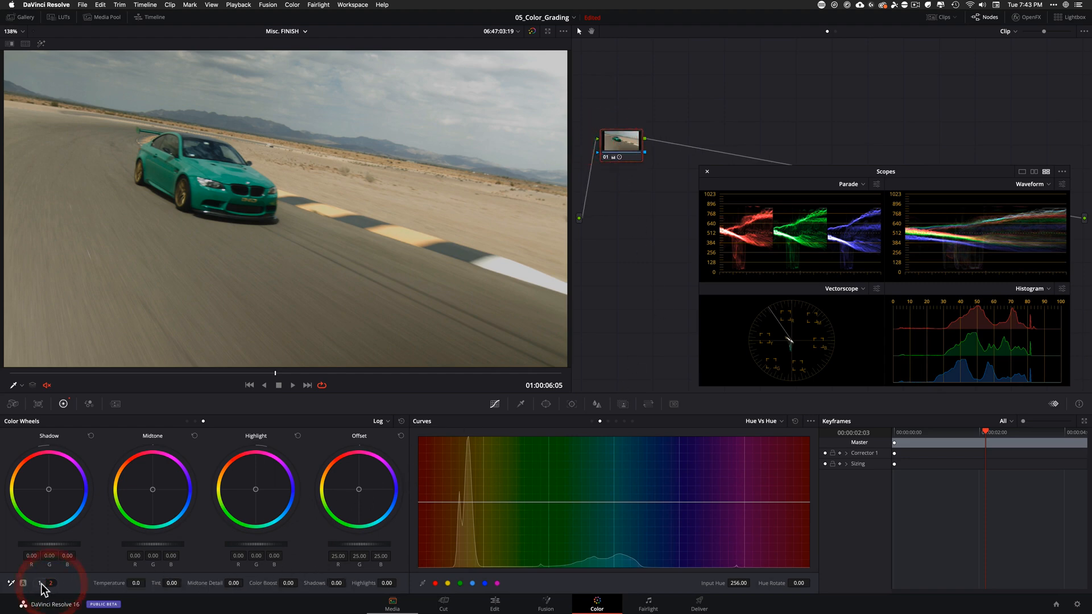
pyautogui.click(39, 583)
pyautogui.moveTo(353, 584); pyautogui.dragTo(367, 584)
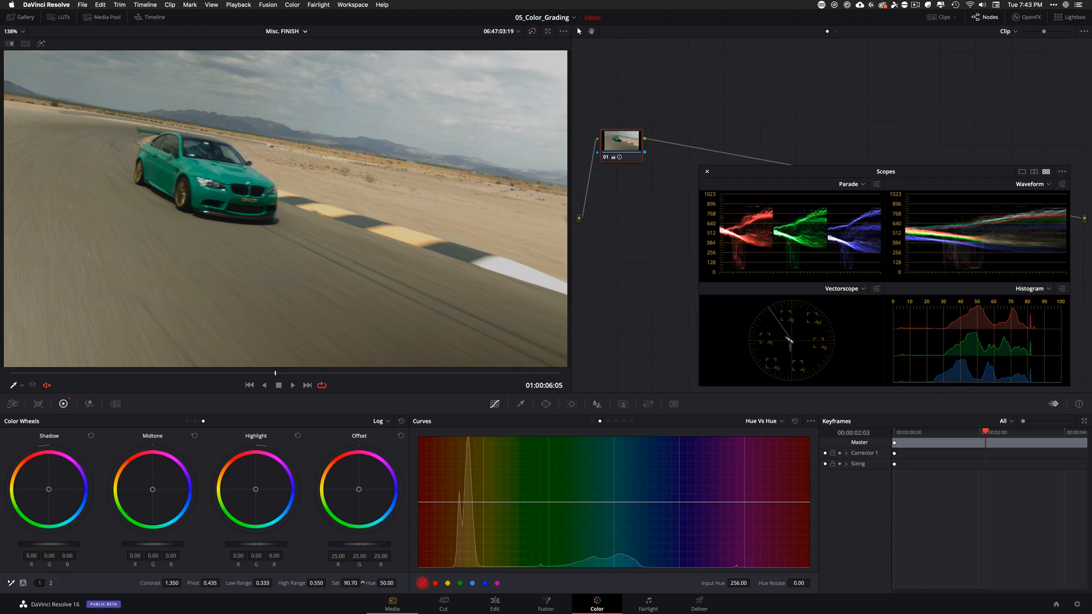
pyautogui.click(187, 420)
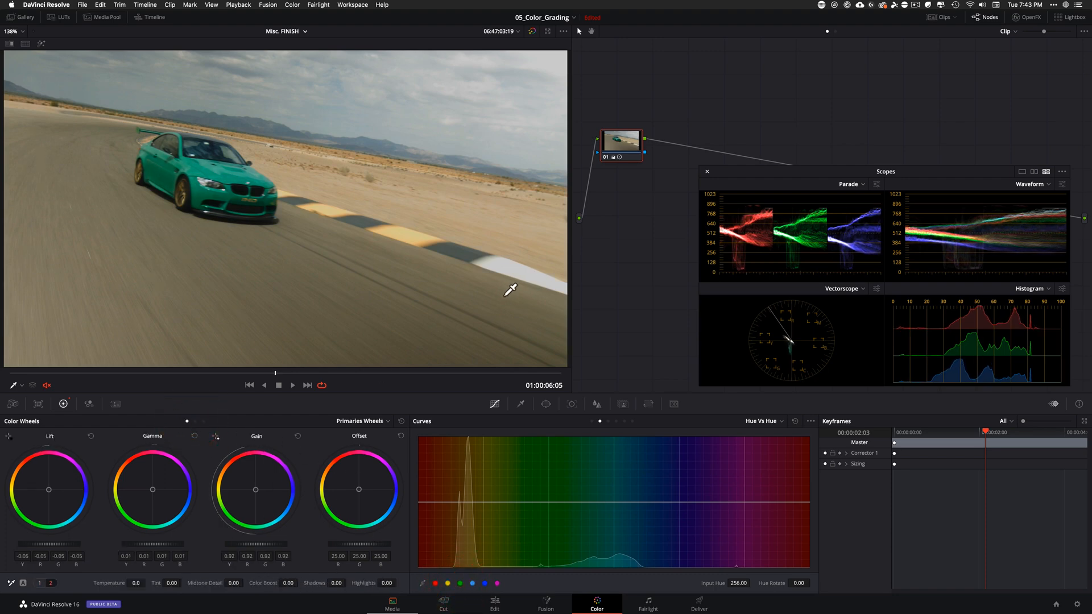
# - Add serial node 02 and set its yellow hue rotation to 6.65 on the Hue Vs Hue curve
pyautogui.hotkey('alt', 's')
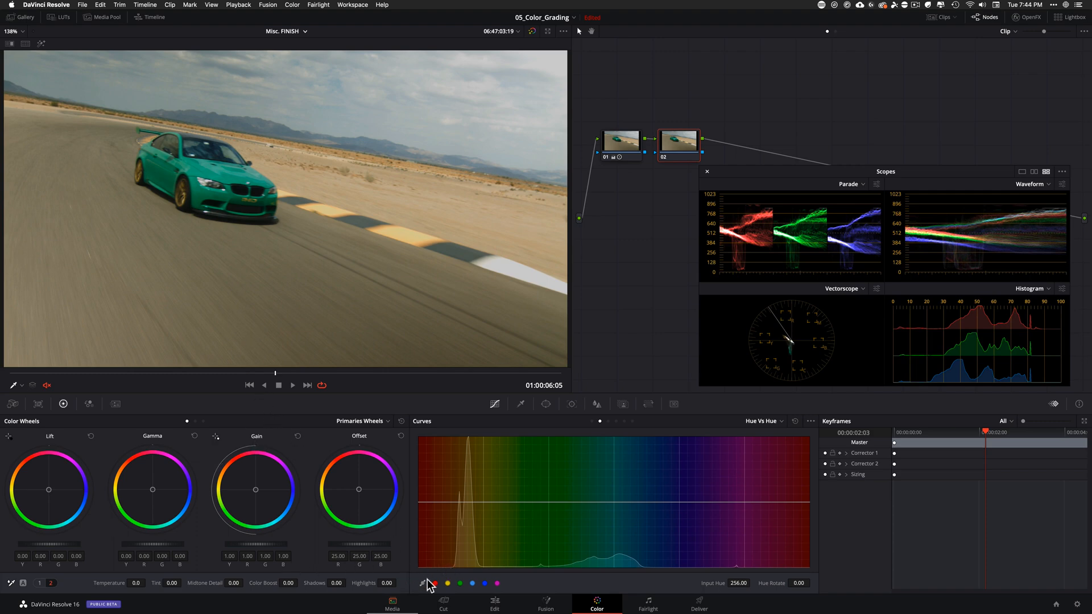
pyautogui.click(446, 583)
pyautogui.moveTo(802, 584); pyautogui.dragTo(869, 569)
# - Toggle node 02 at 01:00:06:05 and 01:00:07:02 to examine the effect of the yellow hue rotation
pyautogui.press('super+d')
pyautogui.press('super+d')
pyautogui.press('super+d')
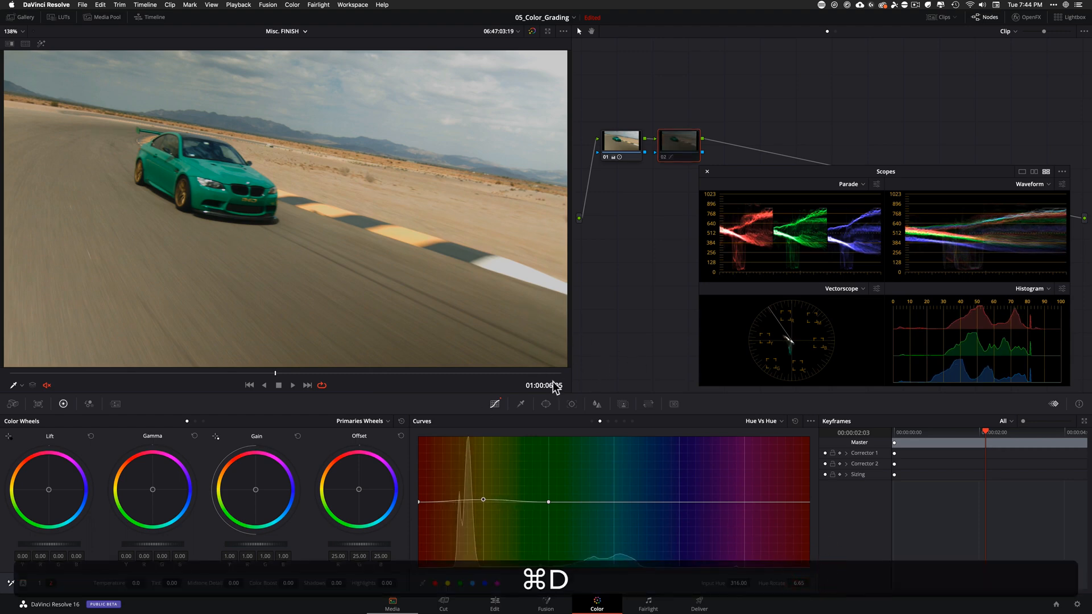
pyautogui.press('super+d')
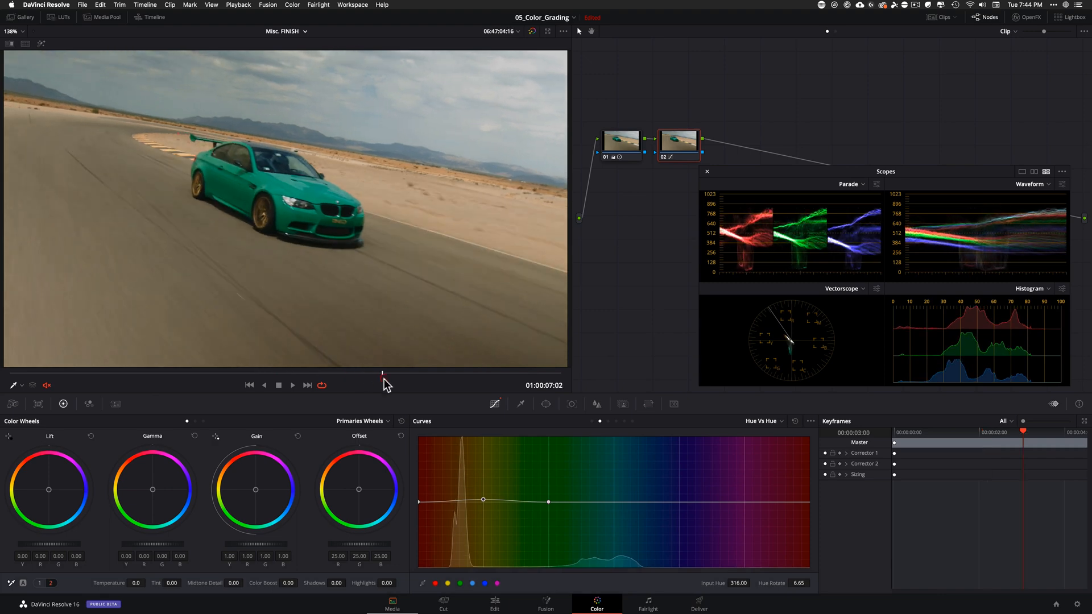
pyautogui.press('super+d')
pyautogui.press('super+d')
pyautogui.press('super+d')
pyautogui.press('super+d')
# - Add serial node 03 and sample the car's green paint to place control points on its Hue Vs Hue curve
pyautogui.hotkey('alt', 's')
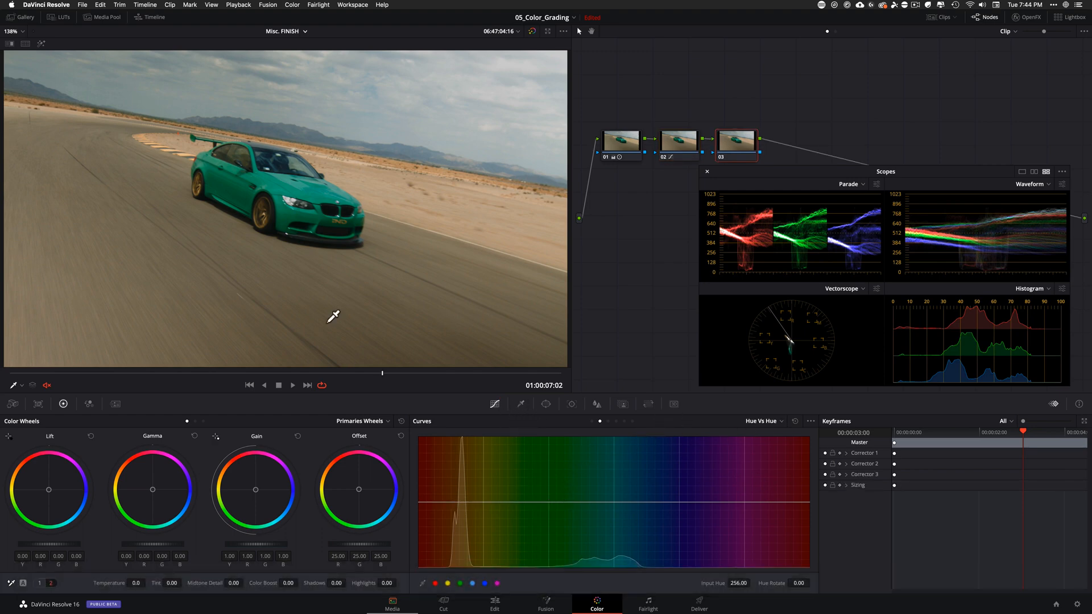
pyautogui.click(276, 187)
pyautogui.click(578, 502)
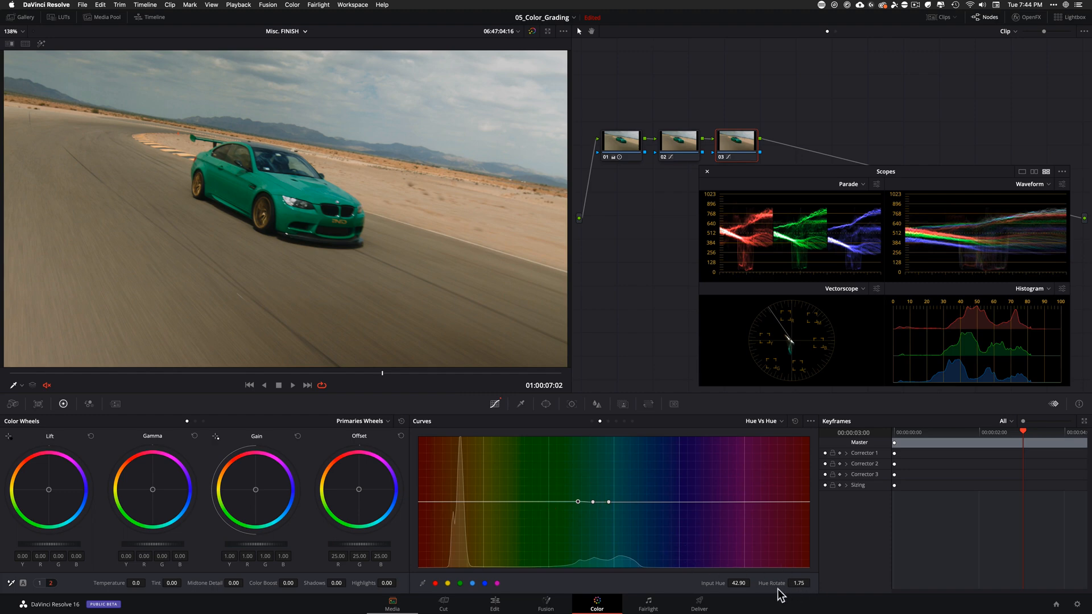
# - Spread the outer control points around the sampled green hue and reset their hue rotation to 0.00
pyautogui.moveTo(574, 504)
pyautogui.mouseDown()
pyautogui.moveTo(531, 509)
pyautogui.moveTo(556, 521)
pyautogui.moveTo(559, 503)
pyautogui.mouseUp()
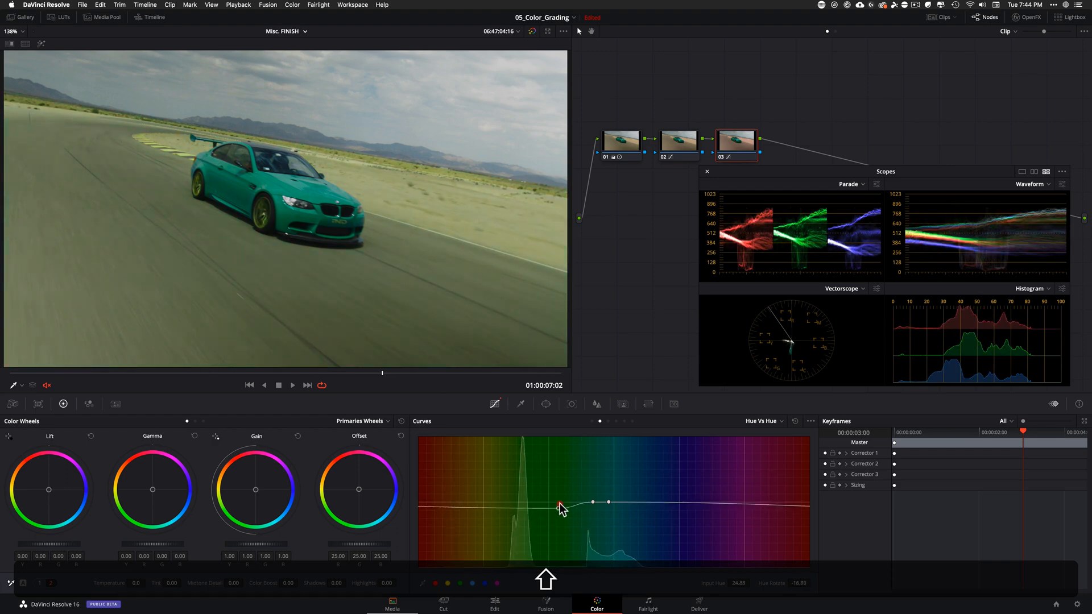
pyautogui.doubleClick(777, 583)
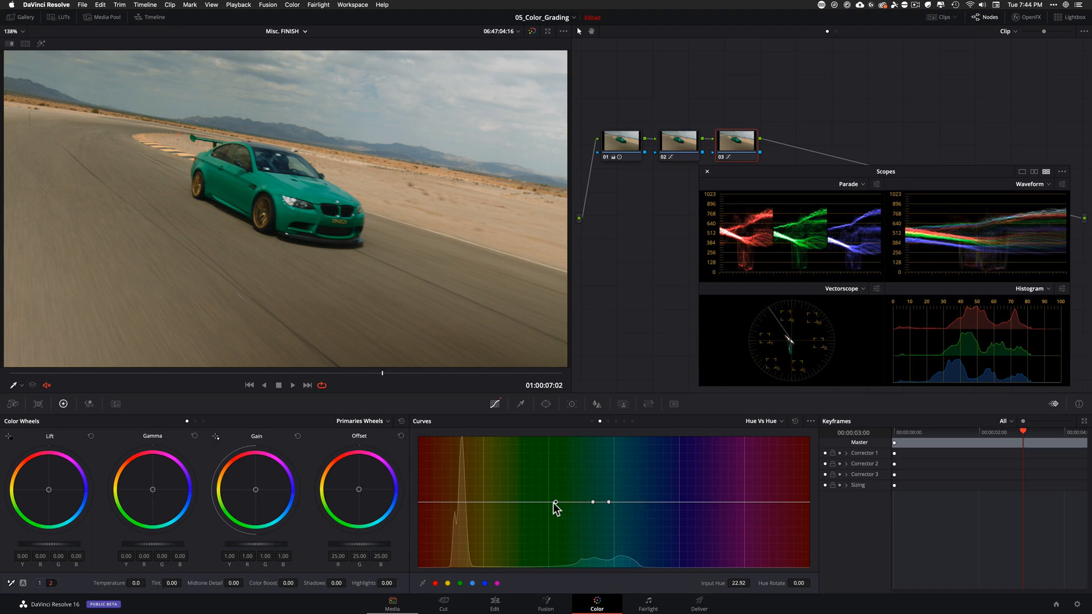
pyautogui.moveTo(555, 503); pyautogui.dragTo(628, 502)
pyautogui.doubleClick(776, 583)
# - Adjust the middle green point to a hue rotation of 6.41 at input hue 59.35, toggling node 03 to compare
pyautogui.moveTo(594, 501); pyautogui.dragTo(597, 504)
pyautogui.press('super+d')
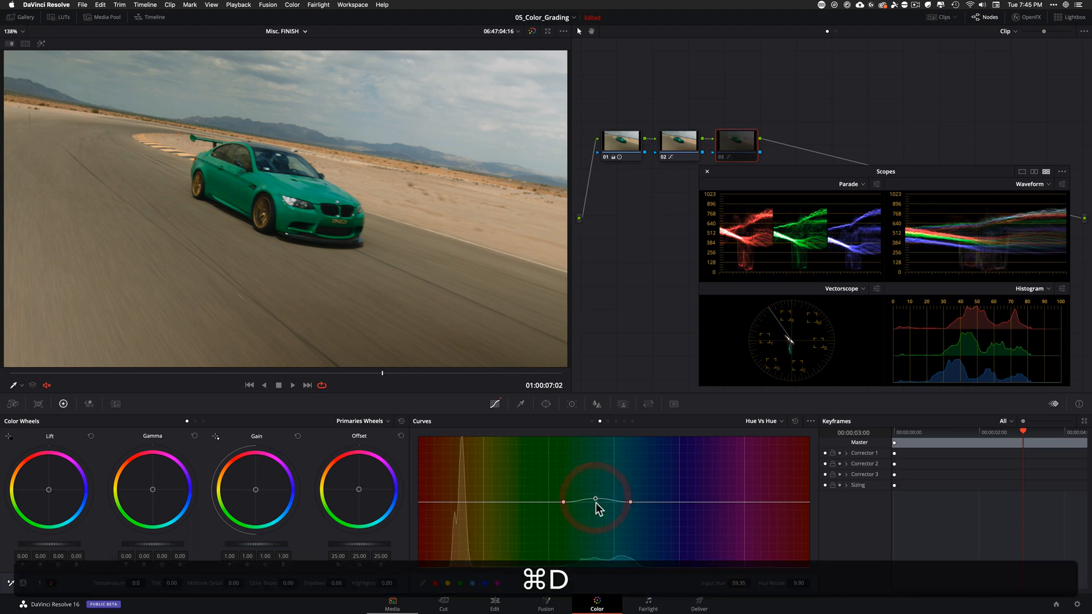
pyautogui.press('super+d')
pyautogui.press('super+d')
pyautogui.press('super+d')
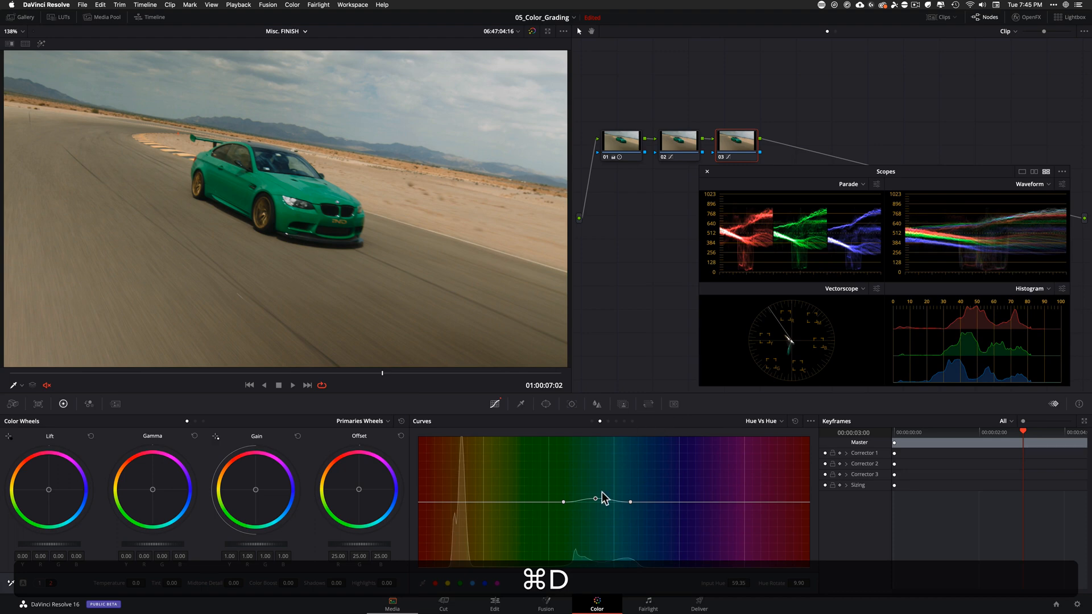
pyautogui.moveTo(592, 499); pyautogui.dragTo(595, 499)
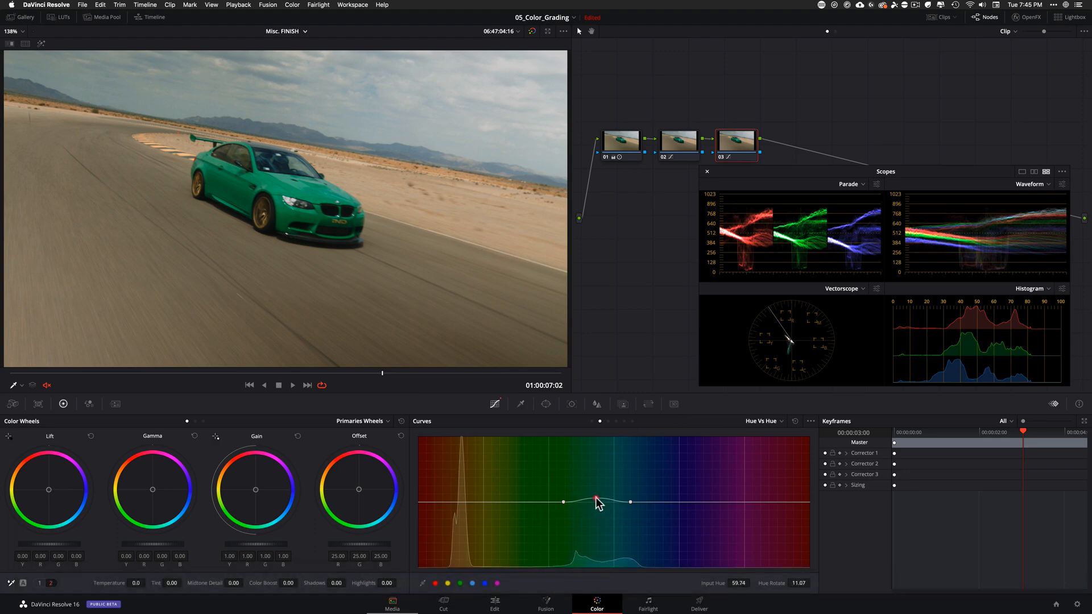
pyautogui.press('super+d')
pyautogui.press('super+d')
pyautogui.press('super+d')
pyautogui.press('super+d')
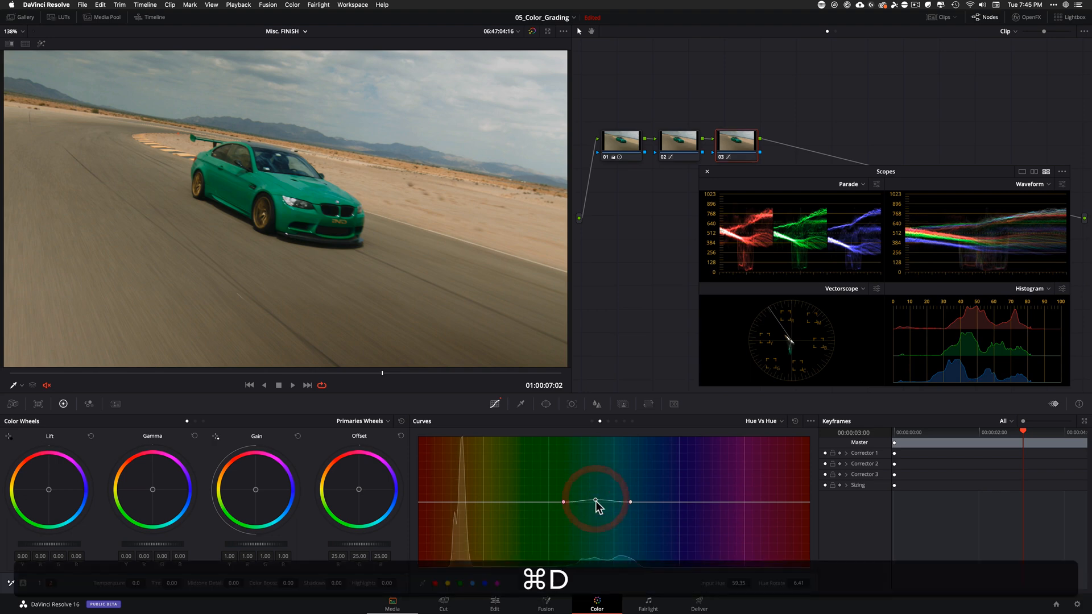
# - Play the shot and toggle node 03 at 01:00:07:11 to check the car's green hue shift
pyautogui.press('space')
pyautogui.press('space')
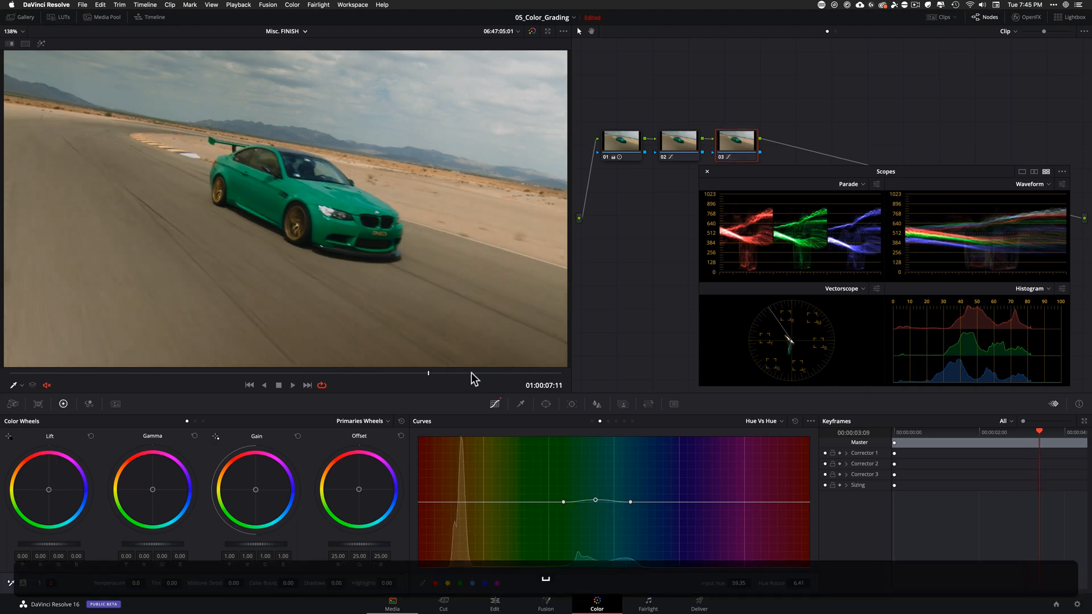
pyautogui.press('super+d')
pyautogui.press('super+d')
pyautogui.press('super+d')
pyautogui.press('super+d')
pyautogui.press('space')
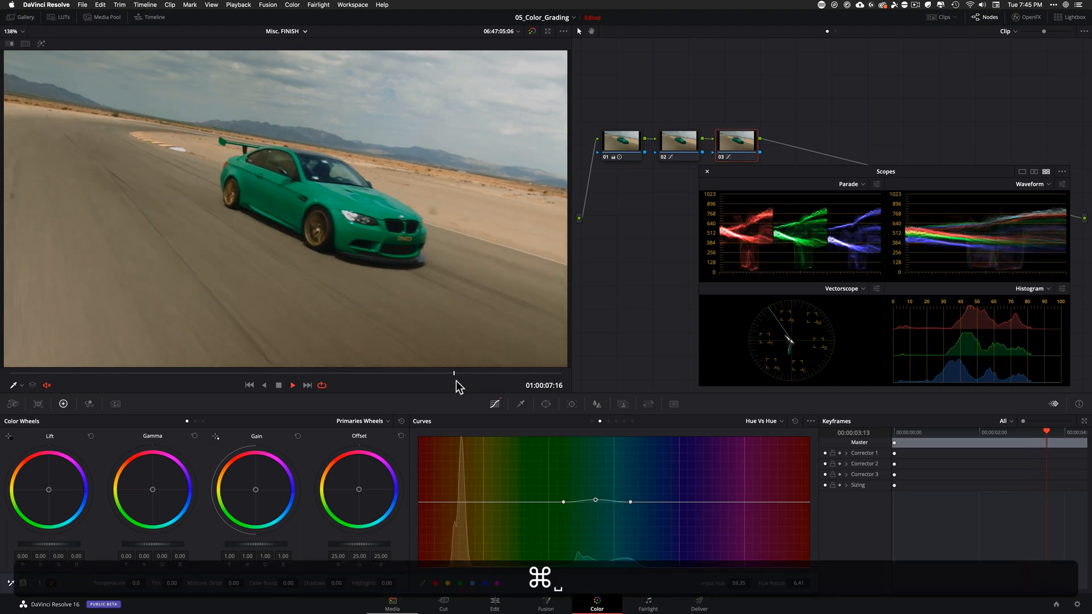
pyautogui.press('space')
# - Scrub back to 01:00:06:11 and toggle node 03 to compare the car's color
pyautogui.moveTo(404, 373); pyautogui.dragTo(306, 375)
pyautogui.press('super+d')
pyautogui.press('super+d')
pyautogui.press('super+d')
pyautogui.press('super+d')
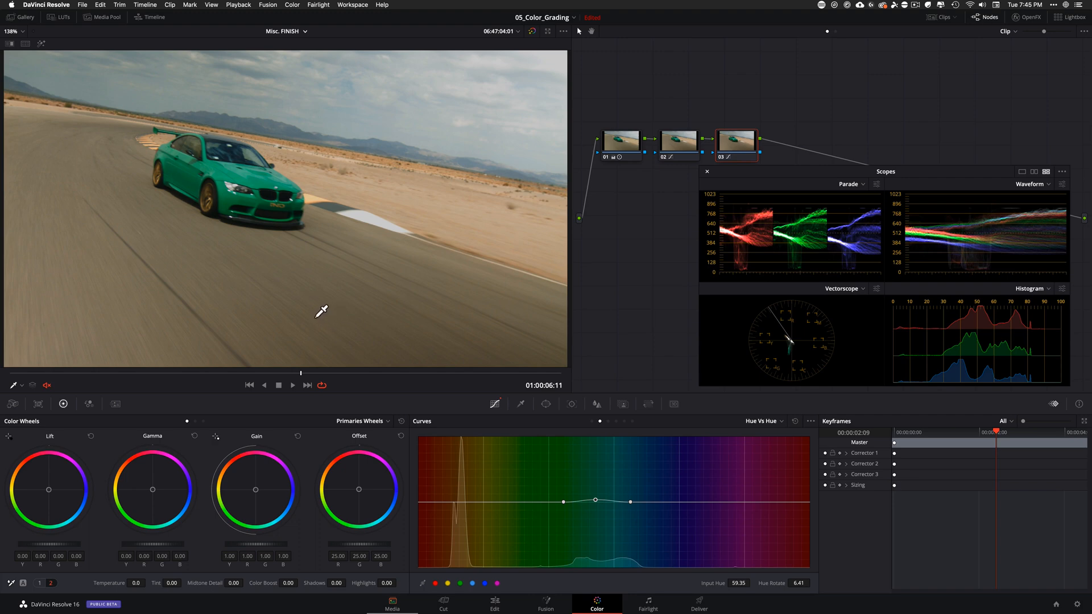
# - Compare the car's green with node 03 on and off at 01:00:06:11 and 01:00:07:17
pyautogui.press('super+d')
pyautogui.press('super+d')
pyautogui.press('super+d')
pyautogui.press('super+d')
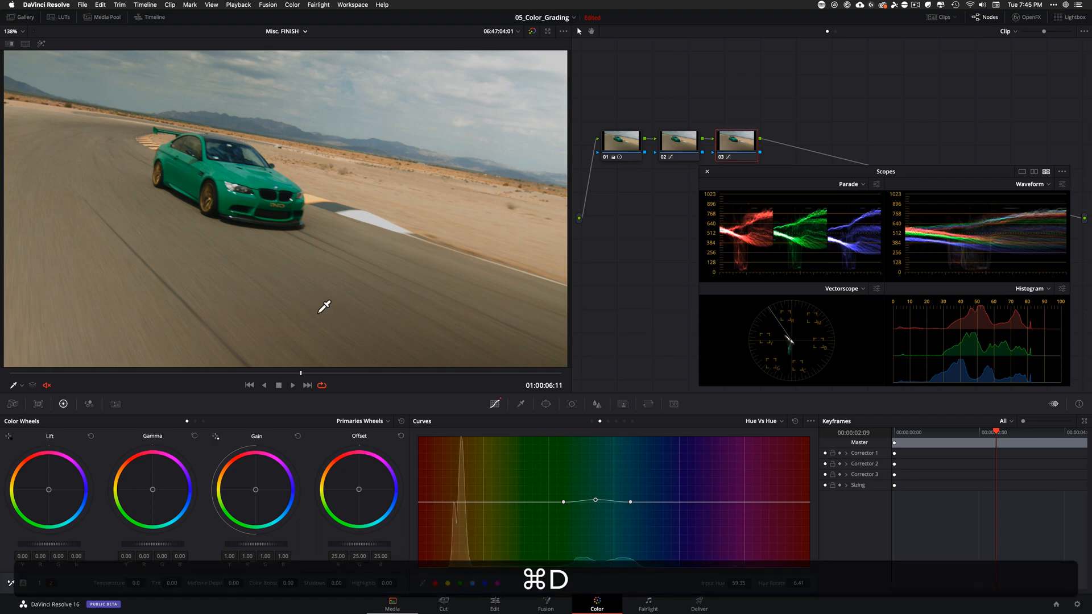
pyautogui.press('space')
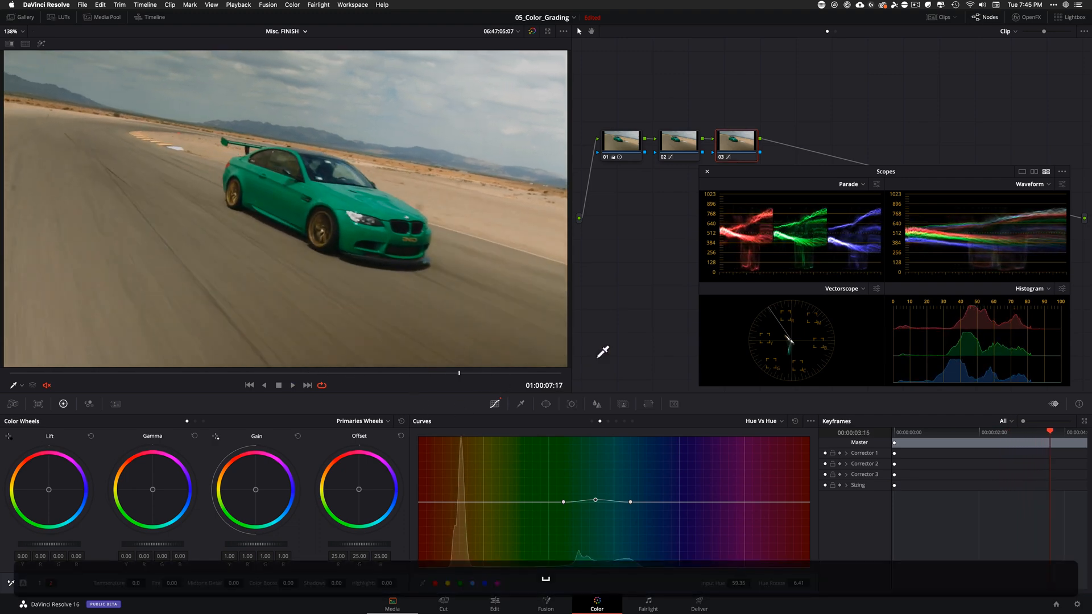
pyautogui.press('super+d')
pyautogui.press('super+d')
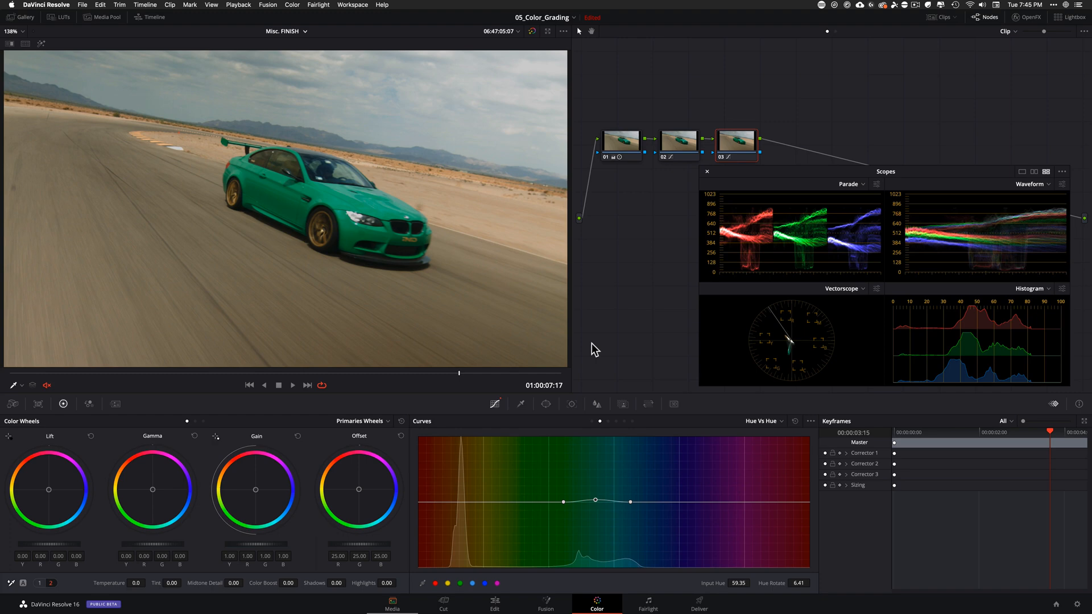
pyautogui.press('super+d')
pyautogui.press('super+d')
# - Scrub to 01:00:07:18, toggle node 03 to check the car's hue shift, and move on to 01:00:07:19
pyautogui.moveTo(303, 379); pyautogui.dragTo(464, 377)
pyautogui.press('super+d')
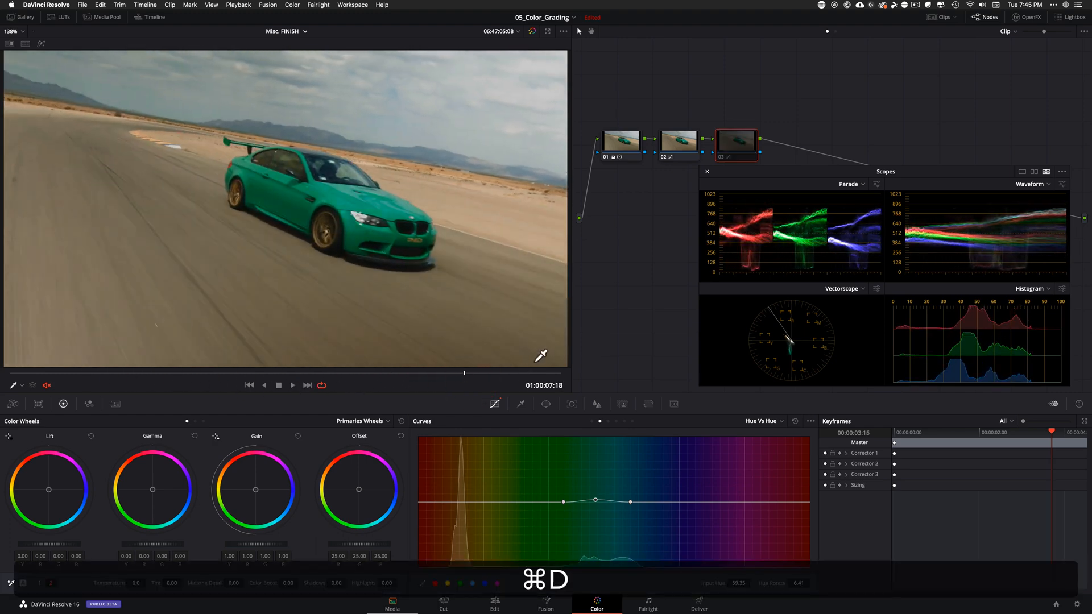
pyautogui.press('super+d')
pyautogui.press('shift+super+d')
pyautogui.press('shift+super+d')
pyautogui.press('super+d')
pyautogui.press('super+d')
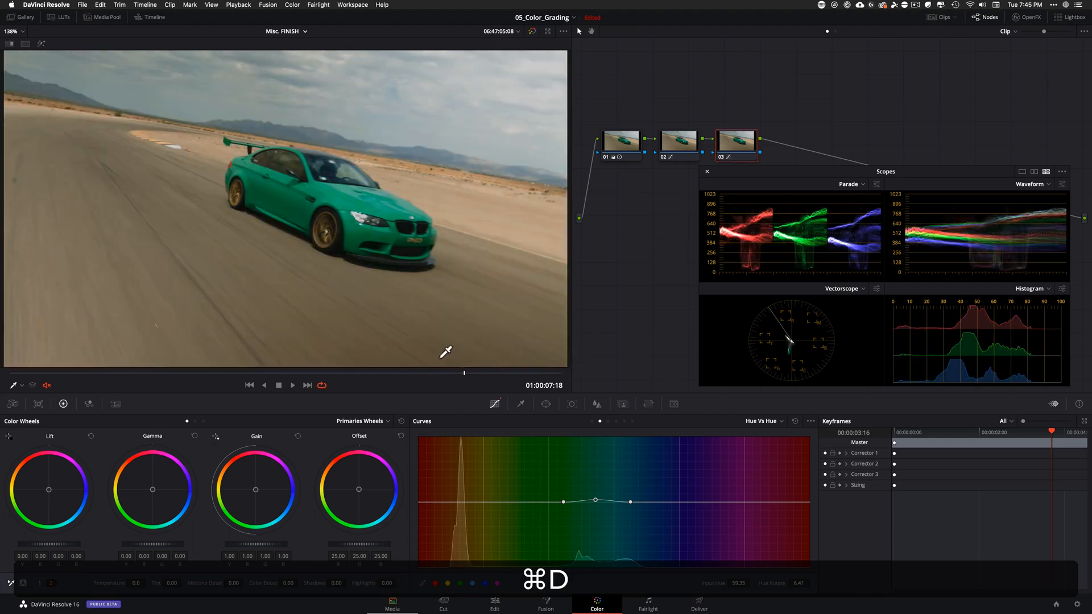
pyautogui.moveTo(317, 375); pyautogui.dragTo(469, 376)
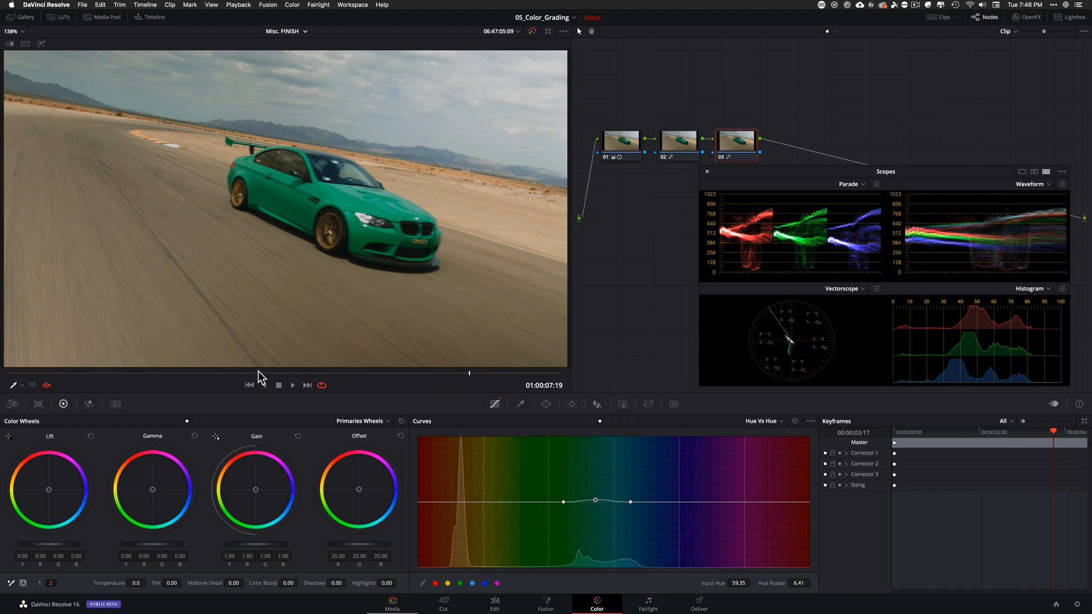
# - Scrub back to 01:00:05:12 and compare the shot with the whole grade bypassed and enabled
pyautogui.moveTo(259, 373); pyautogui.dragTo(189, 374)
pyautogui.hotkey('shift', 'd')
pyautogui.hotkey('shift', 'd')
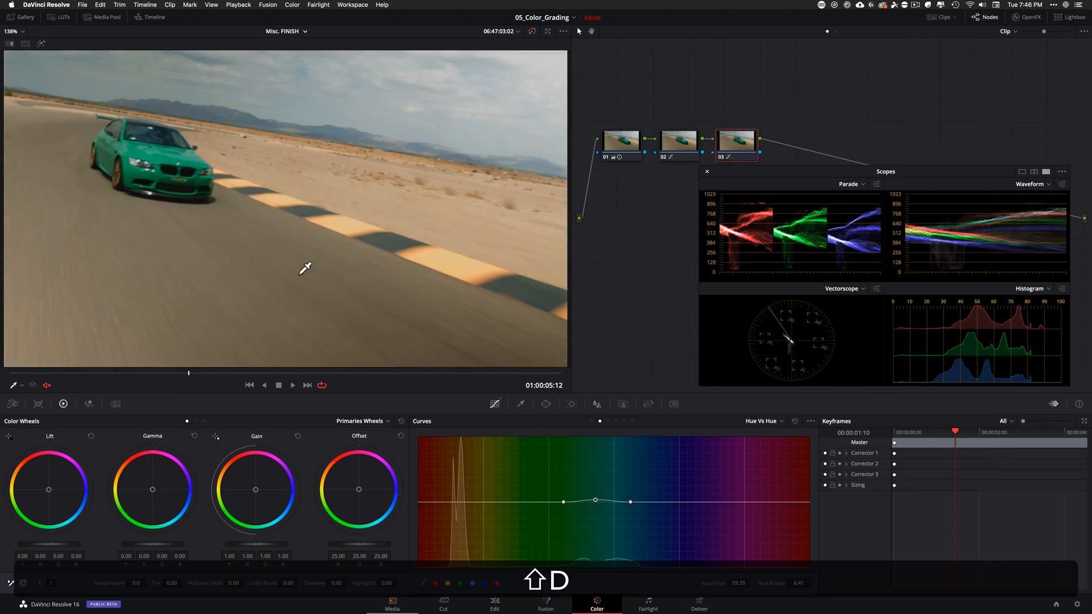
# - Add serial node 04 after node 03 and enable a circular power window on it, with the frame shown at 70%
pyautogui.hotkey('alt', 's')
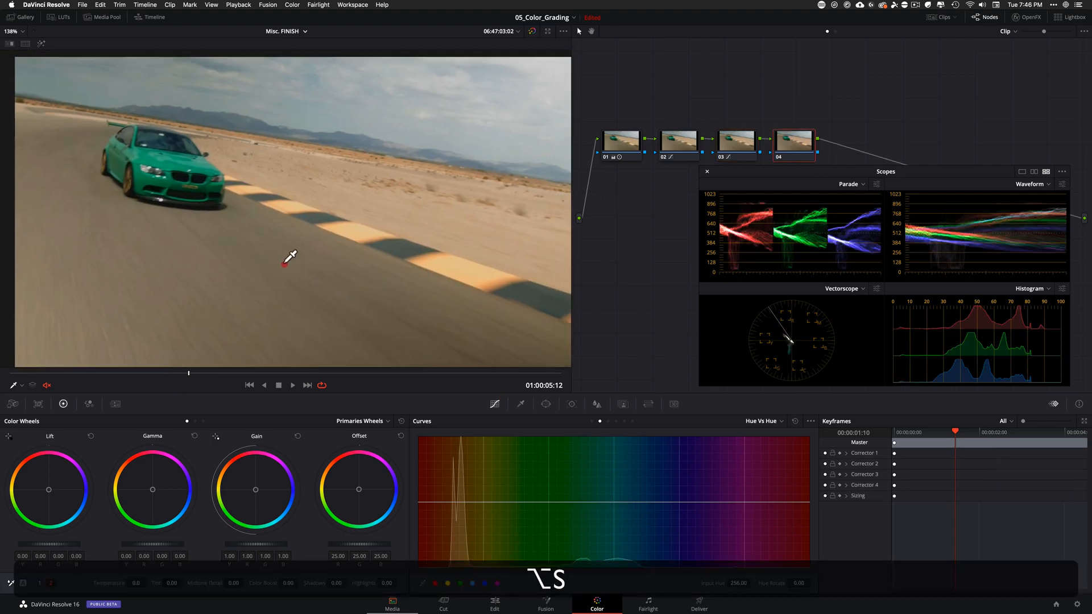
pyautogui.click(311, 252)
pyautogui.press('-')
pyautogui.press('-')
pyautogui.press('-')
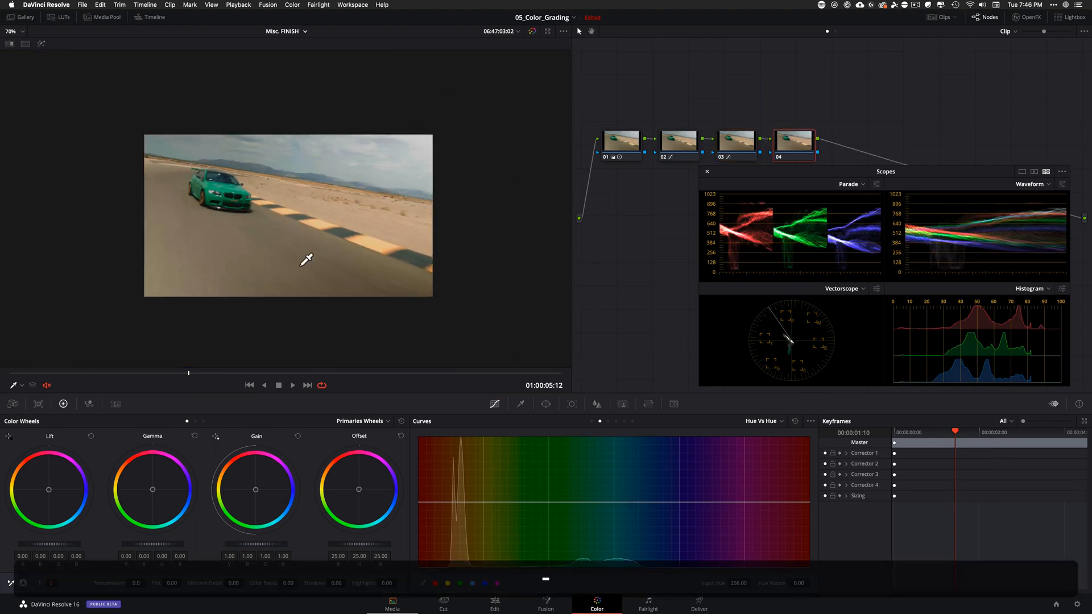
pyautogui.moveTo(260, 244); pyautogui.dragTo(263, 235)
pyautogui.click(546, 404)
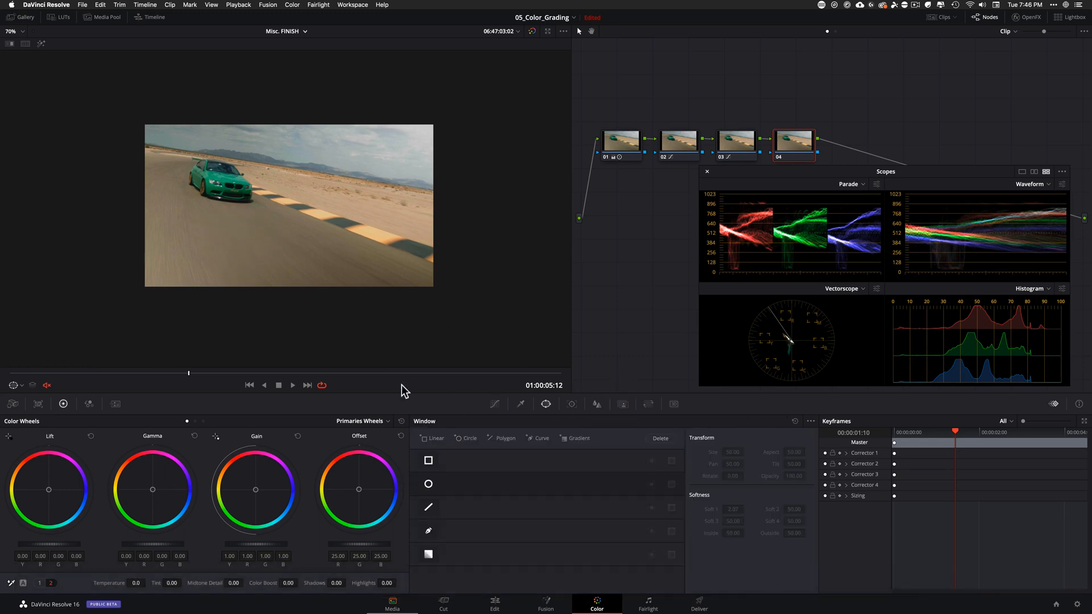
pyautogui.click(429, 485)
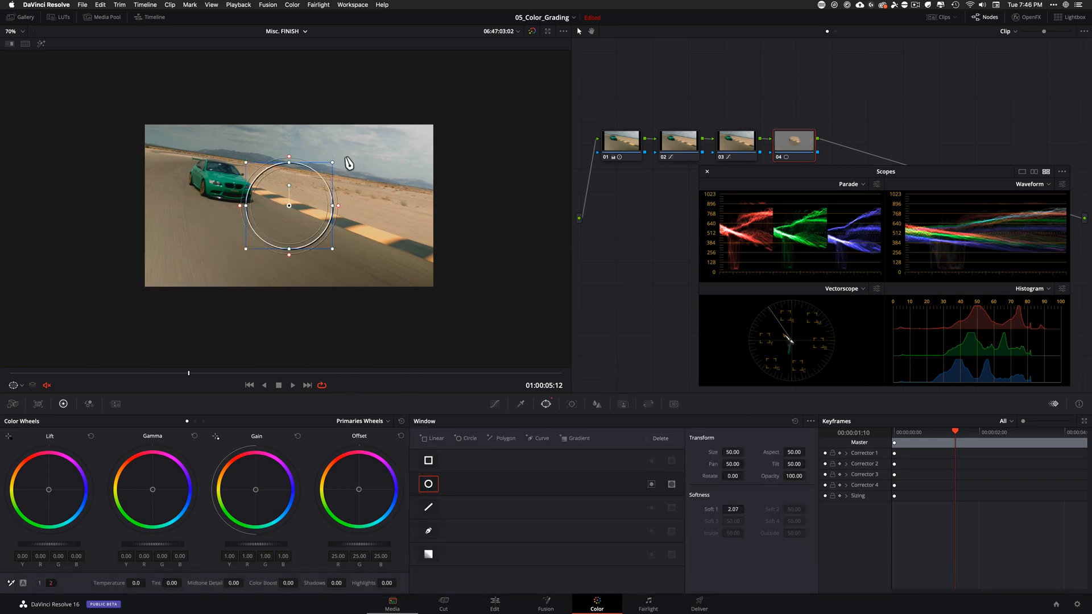
# - Shape the circular window into a wide ellipse over the sky and desert: aspect 78.24, pan 60.22, tilt 54.37, rotation 15.59, softness 35.73
pyautogui.moveTo(310, 228); pyautogui.dragTo(415, 194)
pyautogui.moveTo(329, 172); pyautogui.dragTo(245, 171)
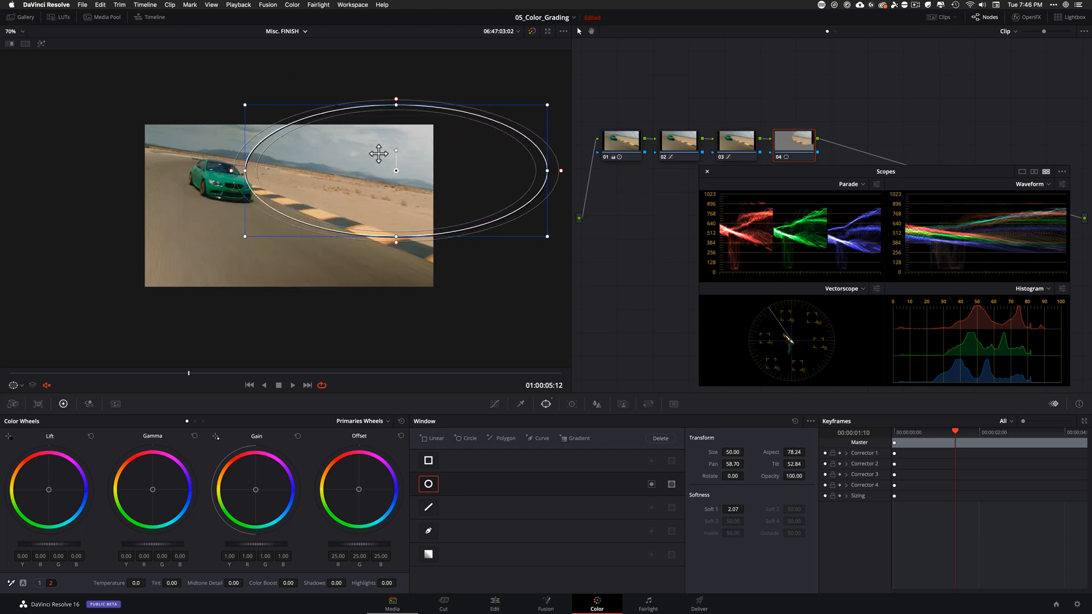
pyautogui.moveTo(396, 150); pyautogui.dragTo(477, 161)
pyautogui.moveTo(738, 509); pyautogui.dragTo(1049, 487)
pyautogui.moveTo(733, 509); pyautogui.dragTo(1082, 498)
# - Gang the channels of node 04's custom curve and pull its upper midtones down to darken the windowed area
pyautogui.click(495, 403)
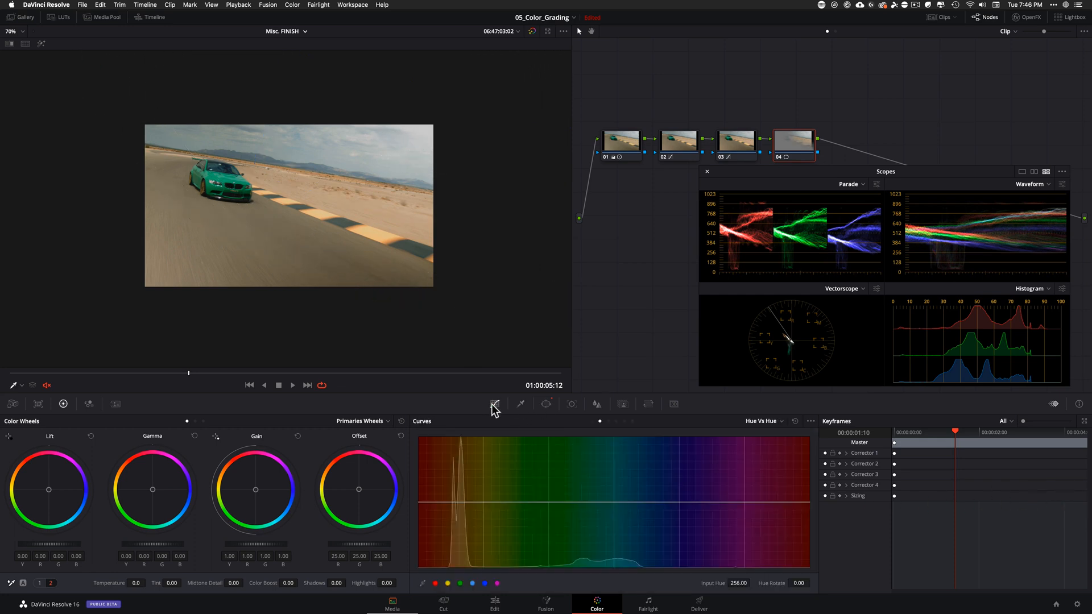
pyautogui.click(591, 421)
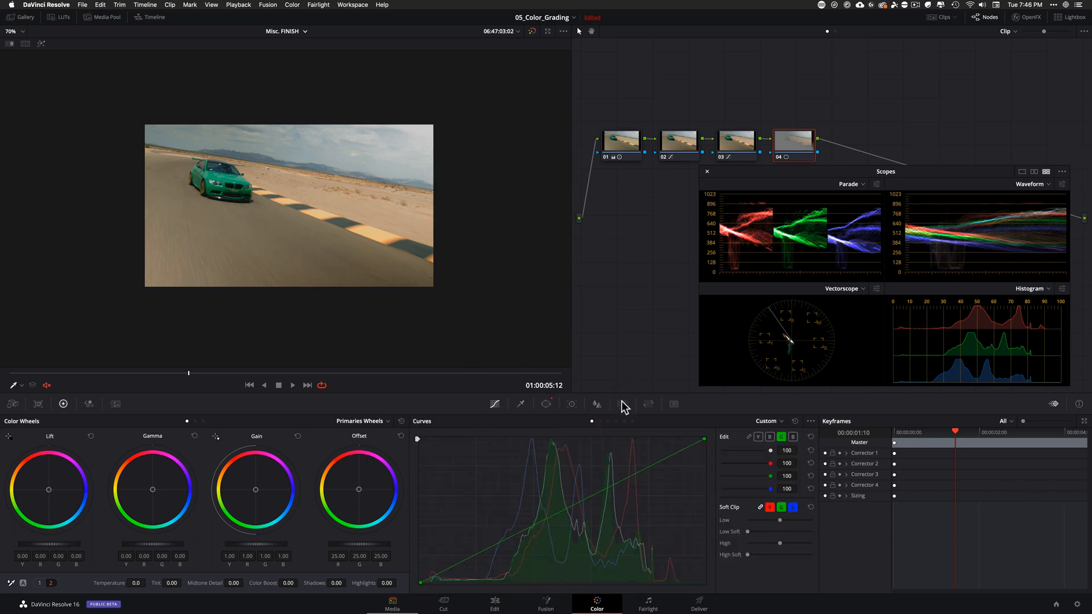
pyautogui.click(749, 436)
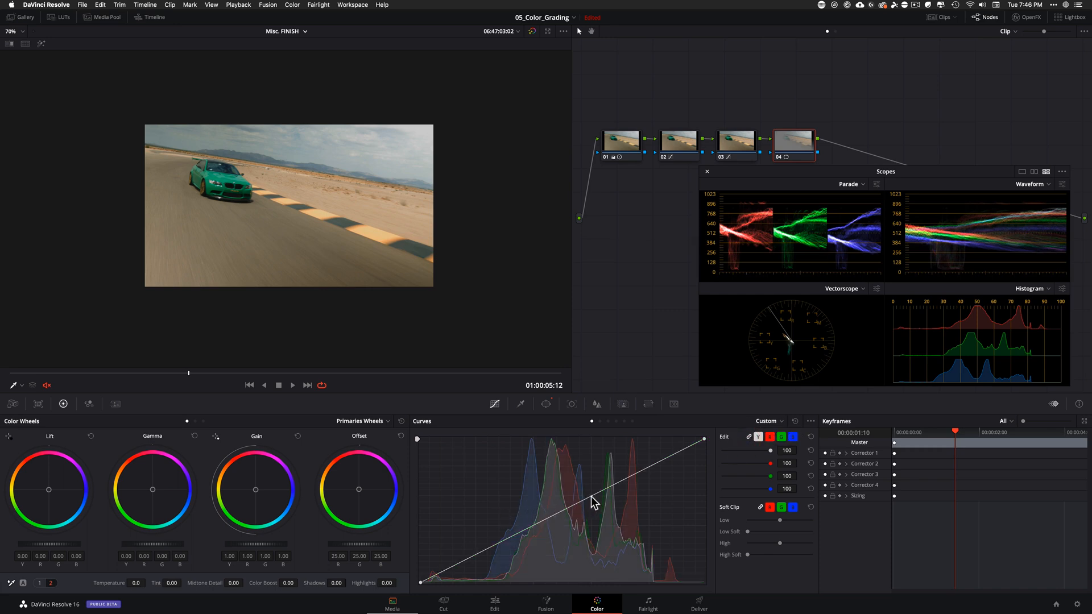
pyautogui.moveTo(592, 496); pyautogui.dragTo(616, 504)
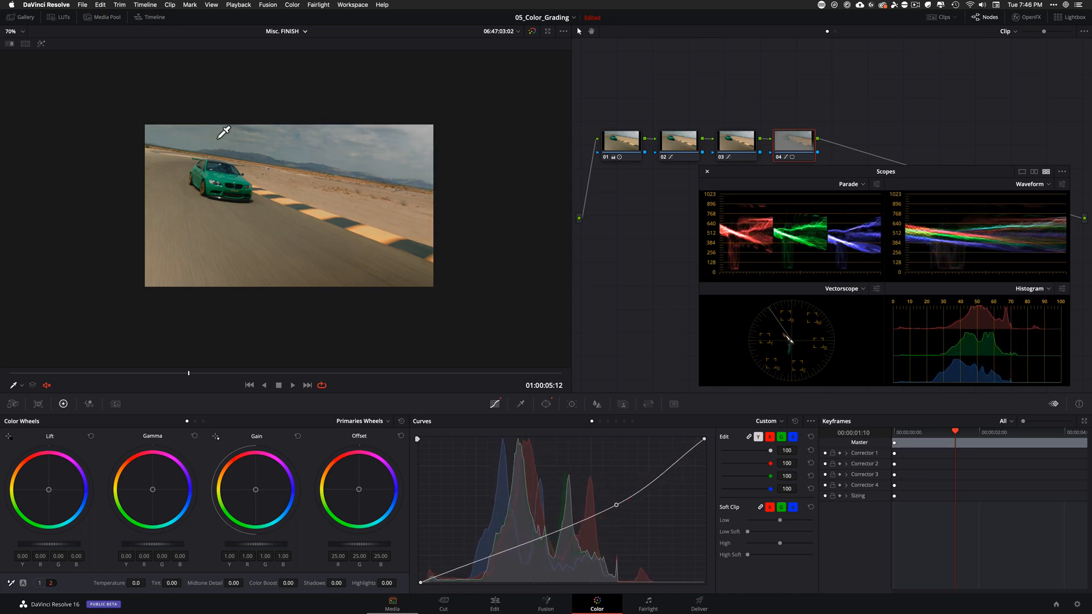
# - Toggle node 04 at 01:00:05:12 to compare the windowed darkening, fitting the frame to the viewer
pyautogui.press('super+d')
pyautogui.press('super+d')
pyautogui.press('super+d')
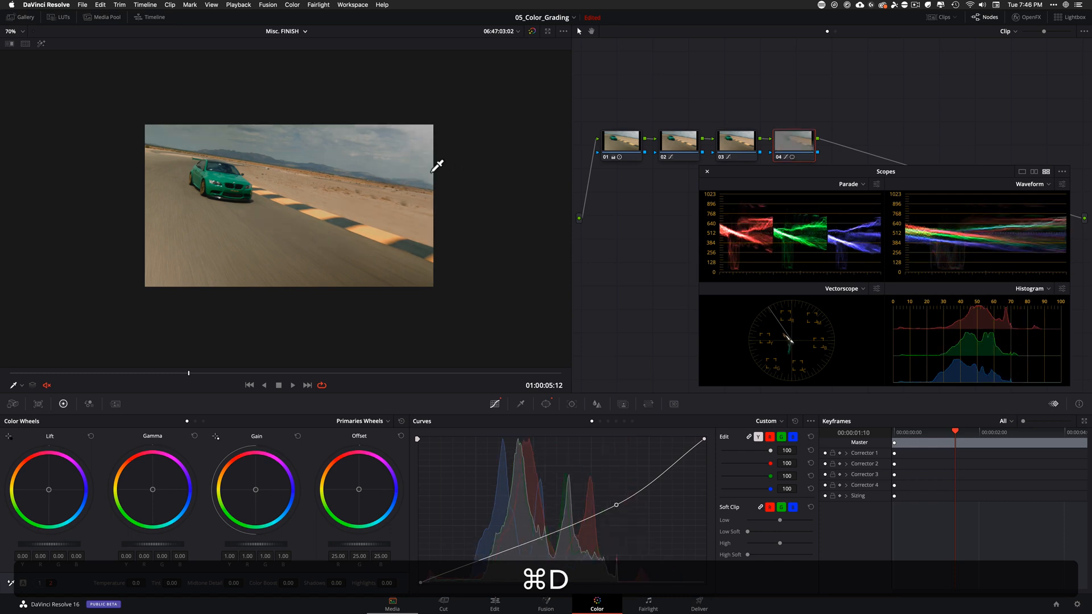
pyautogui.press('super+d')
pyautogui.hotkey('shift', 'z')
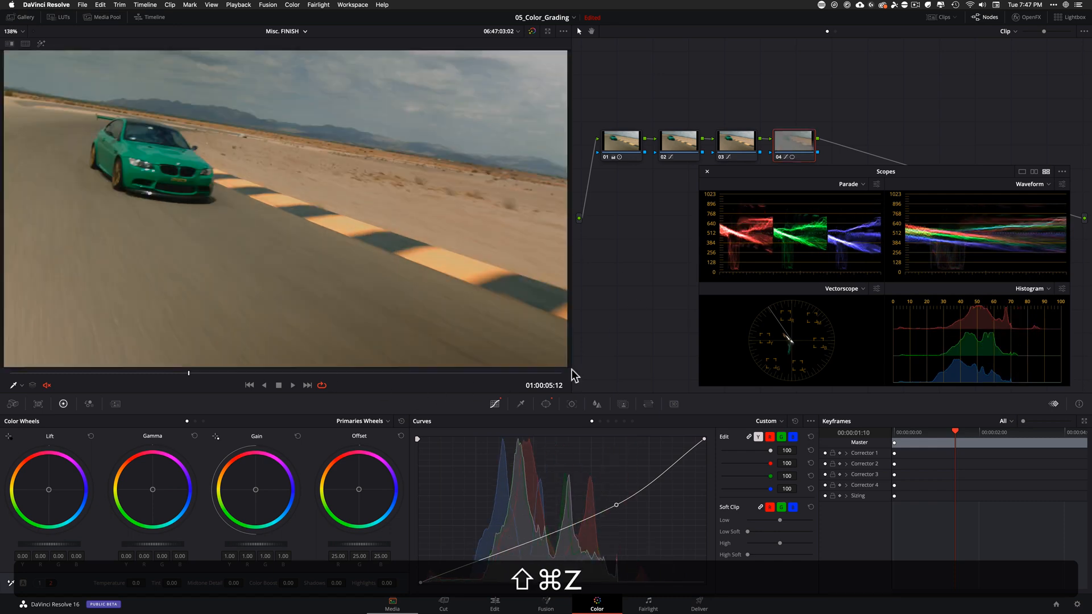
pyautogui.press('super+d')
pyautogui.press('super+d')
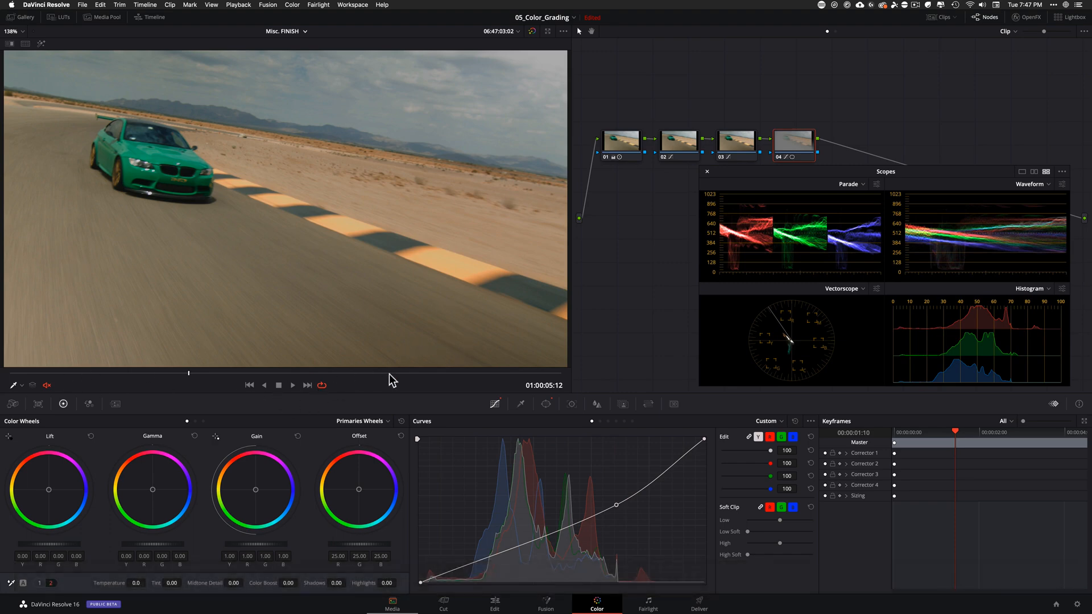
# - Track node 04's circular window through the shot and scrub back to 01:00:05:05
pyautogui.click(547, 404)
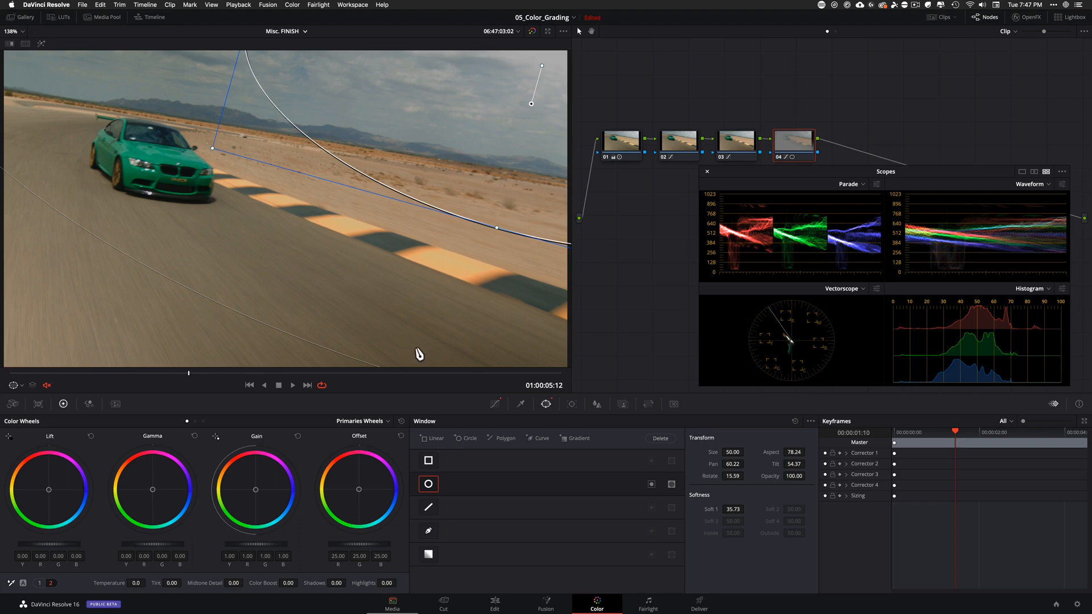
pyautogui.press('t')
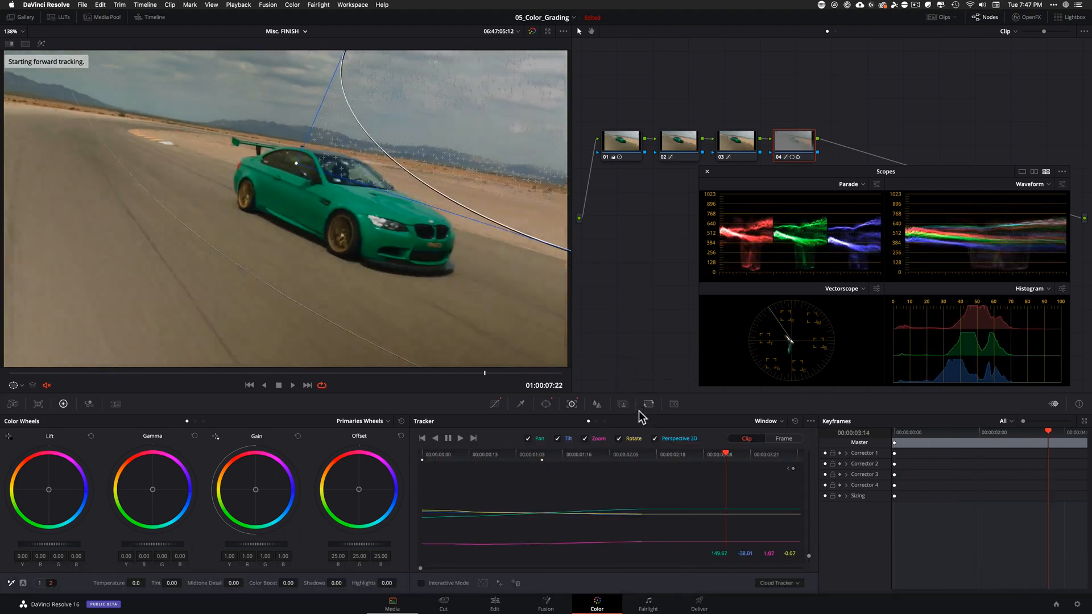
pyautogui.moveTo(503, 375); pyautogui.dragTo(153, 374)
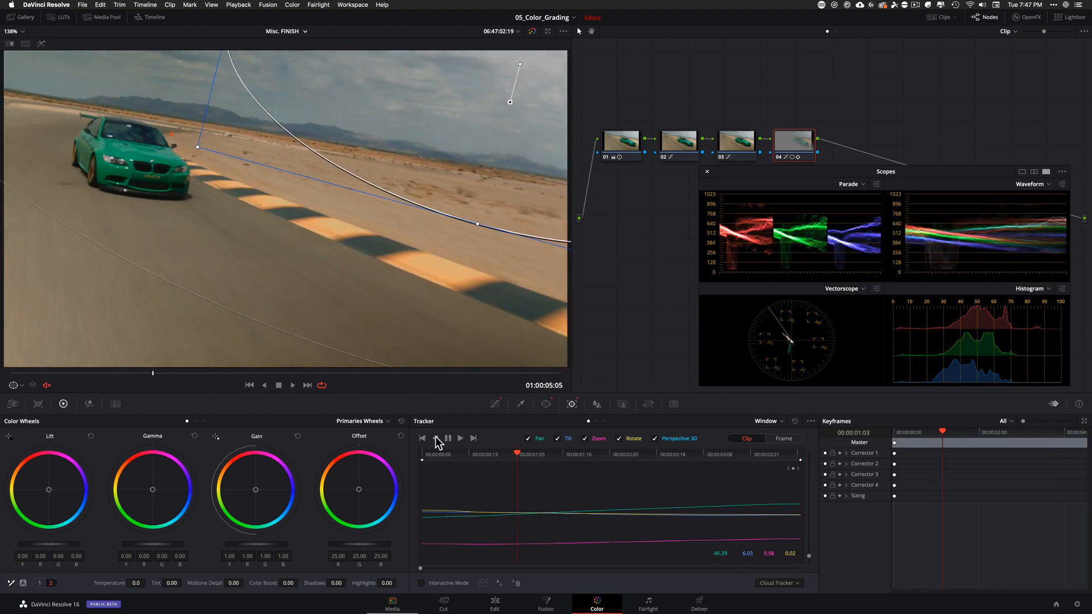
# - Check the tracked window at 01:00:08:10 by toggling node 04, and return to the first frame at 01:00:04:01
pyautogui.moveTo(509, 457); pyautogui.dragTo(789, 458)
pyautogui.press('super+d')
pyautogui.press('super+d')
pyautogui.press('super+d')
pyautogui.press('super+d')
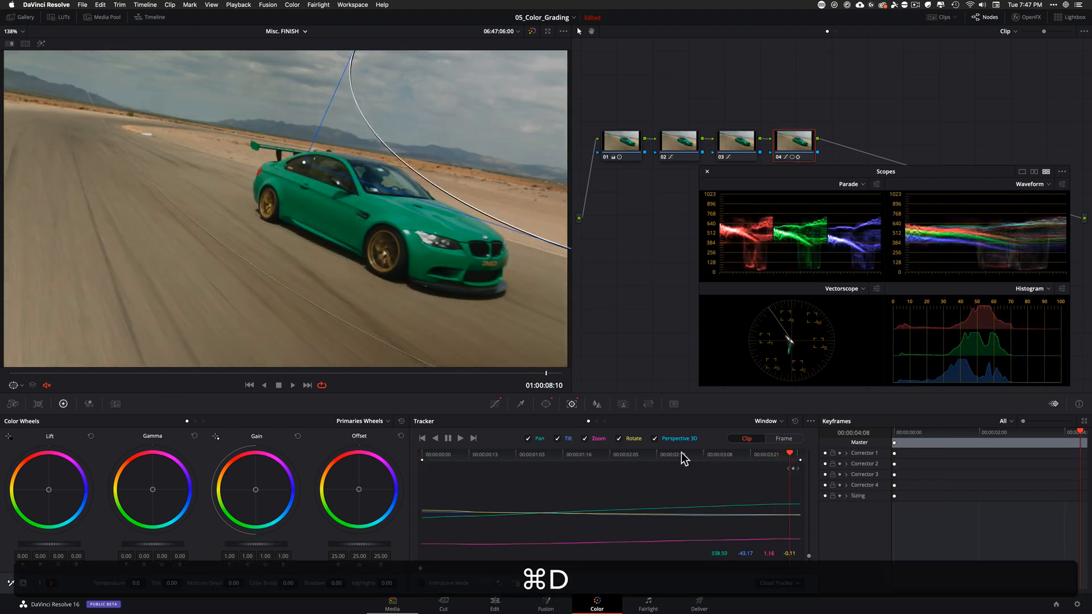
pyautogui.click(482, 456)
pyautogui.moveTo(482, 454); pyautogui.dragTo(352, 448)
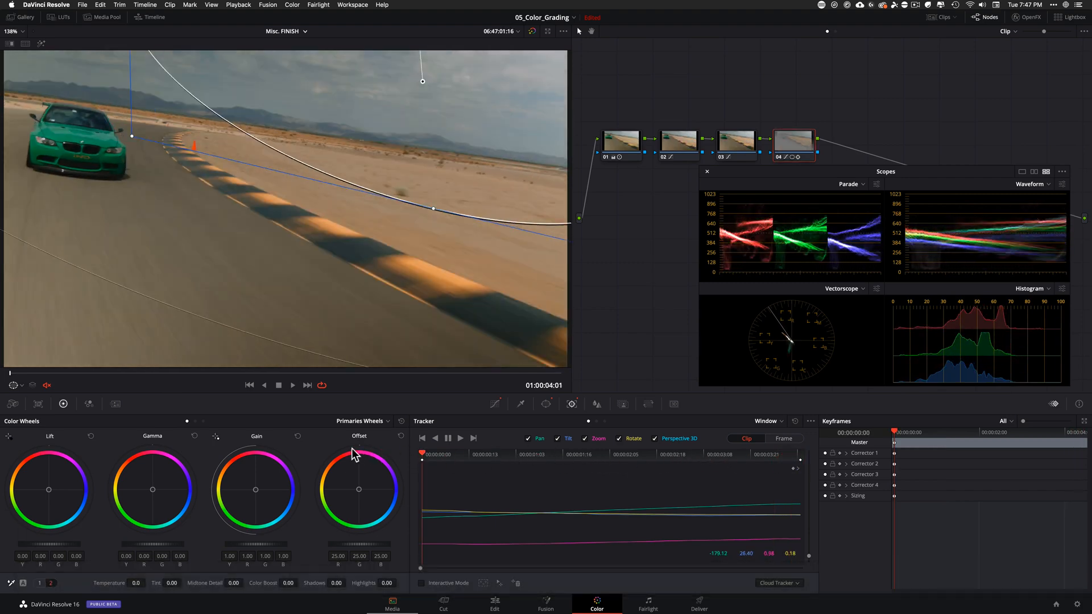
# - Select node 03 to hide the window outline, compare the grade with the bypassed shot, and play to 01:00:06:09
pyautogui.click(728, 149)
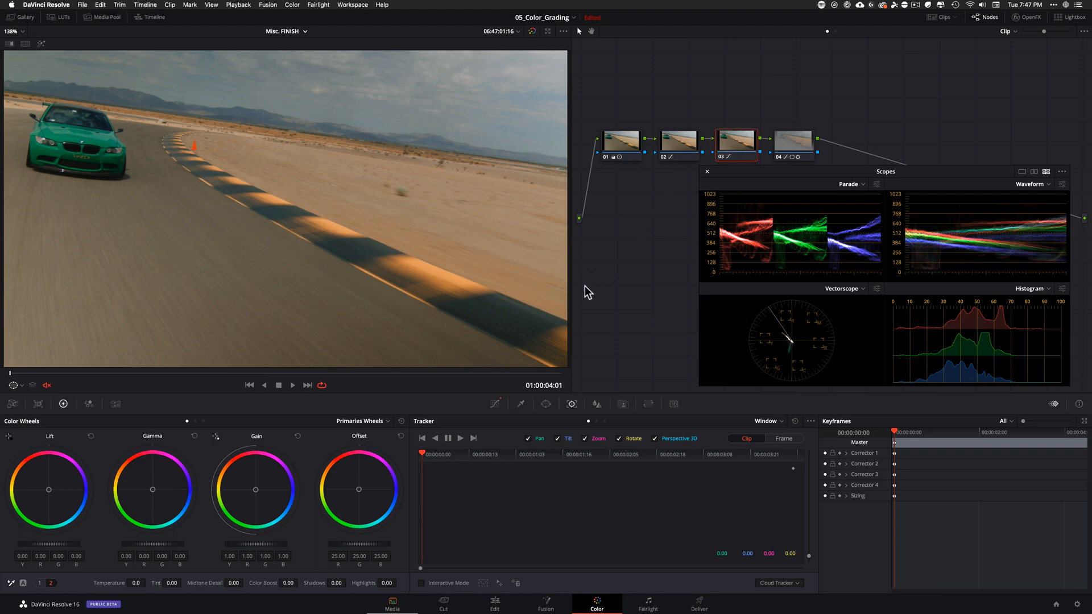
pyautogui.hotkey('shift', 'd')
pyautogui.hotkey('shift', 'd')
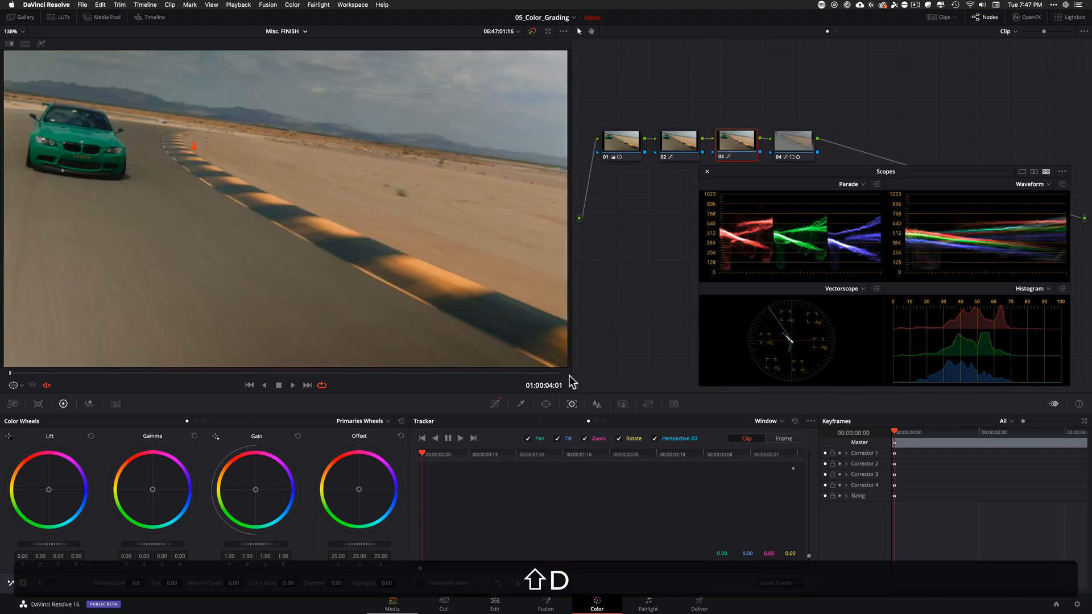
pyautogui.hotkey('shift', 'space')
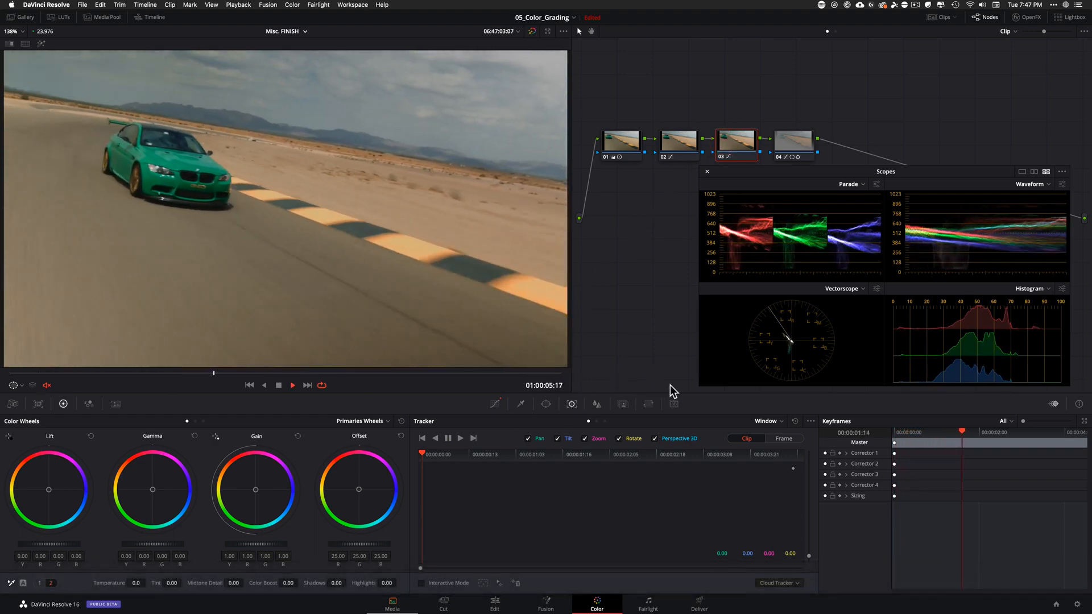
pyautogui.press('space')
# - Select node 04 and toggle it at 01:00:06:09 to compare the windowed darkening
pyautogui.moveTo(791, 116); pyautogui.dragTo(830, 152)
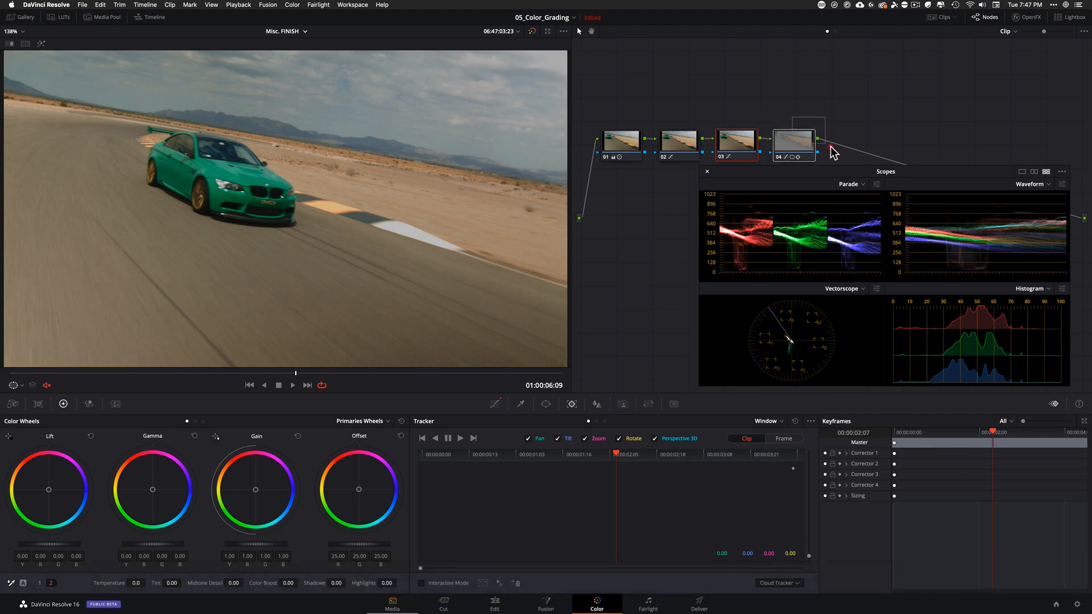
pyautogui.click(799, 150)
pyautogui.press('super+d')
pyautogui.press('super+d')
pyautogui.press('super+d')
pyautogui.press('super+d')
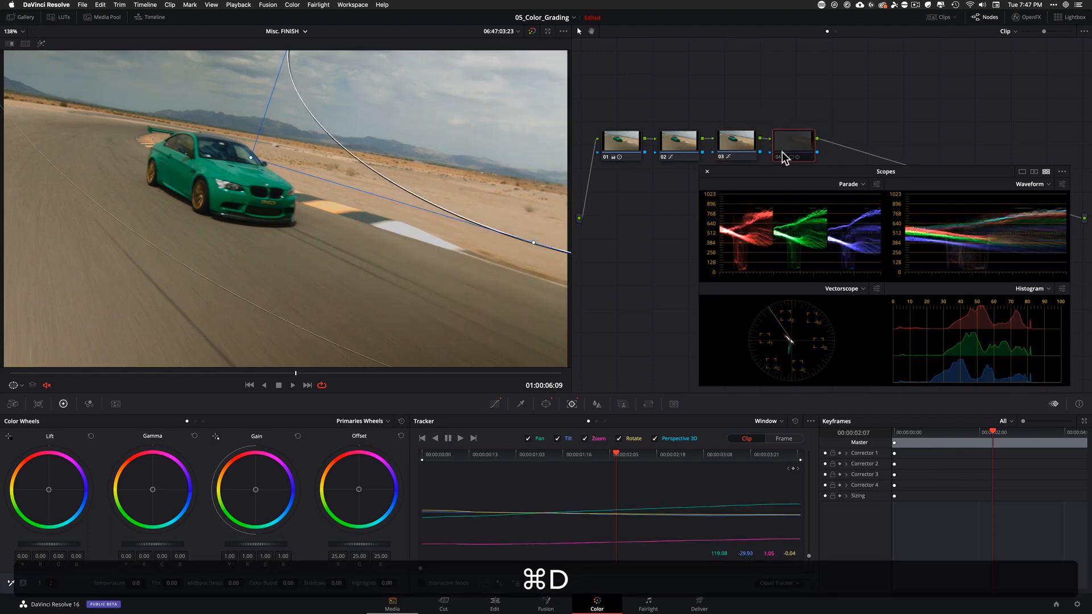
# - Select node 03 to hide the window outline and play the graded shot, stopping at 01:00:06:05
pyautogui.hotkey('shift', 'd')
pyautogui.click(736, 141)
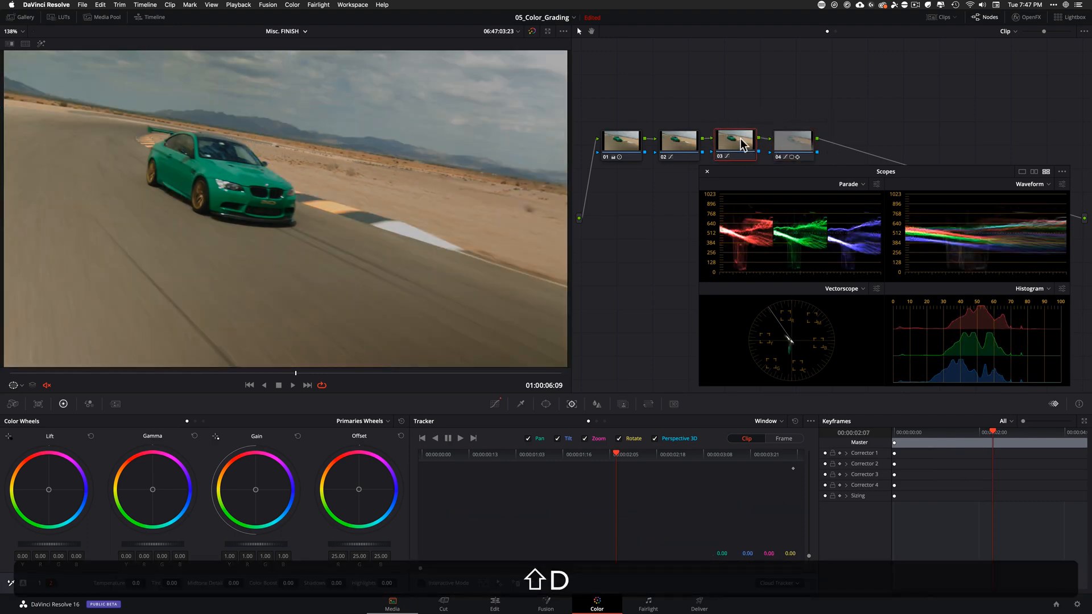
pyautogui.hotkey('shift', 'space')
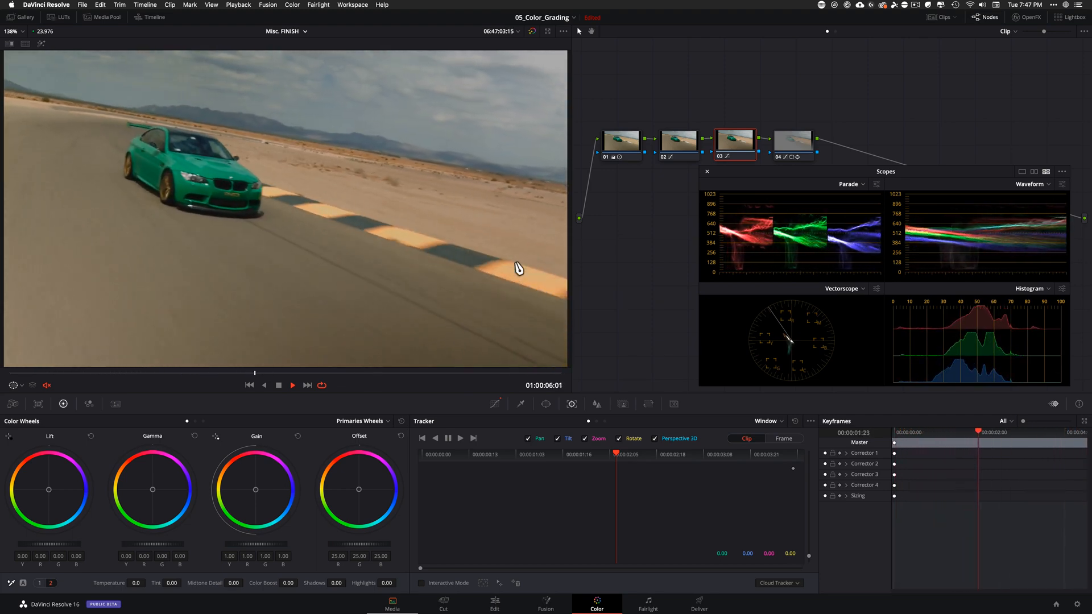
pyautogui.press('space')
pyautogui.press('super+d')
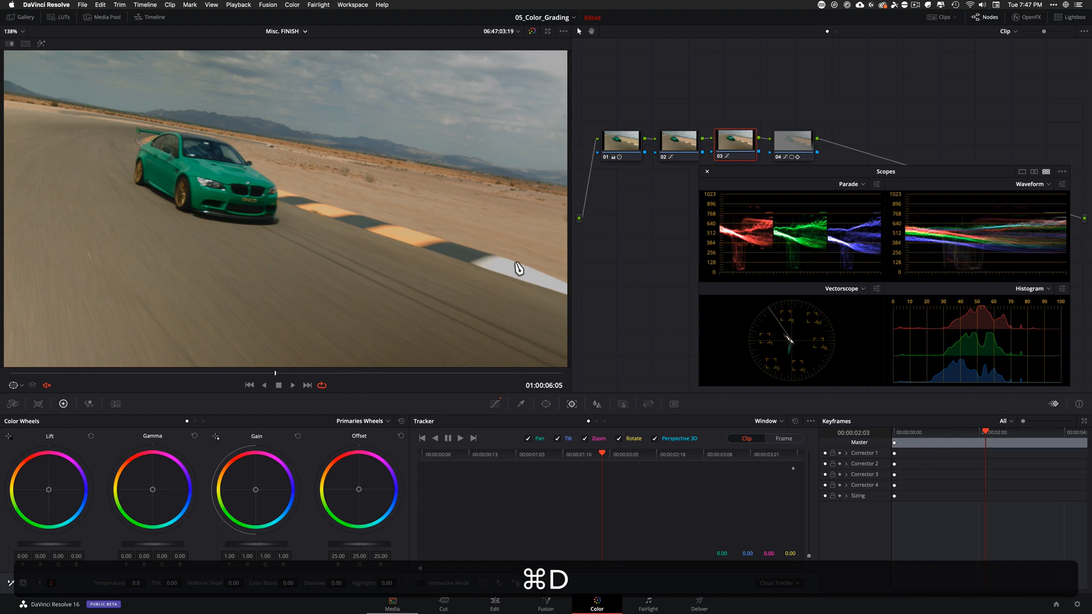
# - Compare the frame at 01:00:06:05 with node 04 switched on and off and with the whole grade bypassed
pyautogui.click(793, 143)
pyautogui.press('super+d')
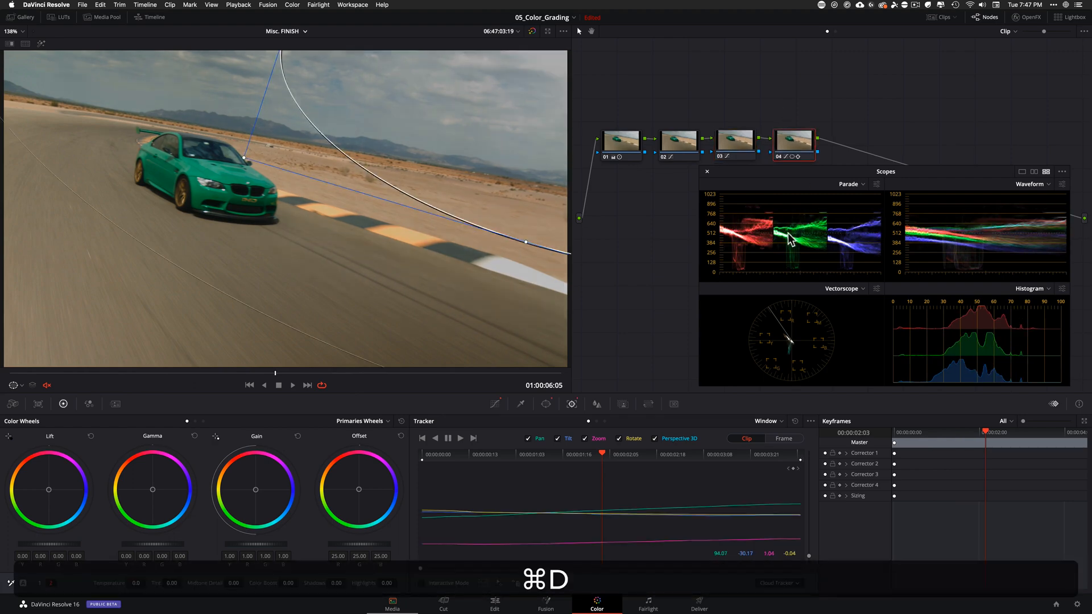
pyautogui.press('shift+super+d')
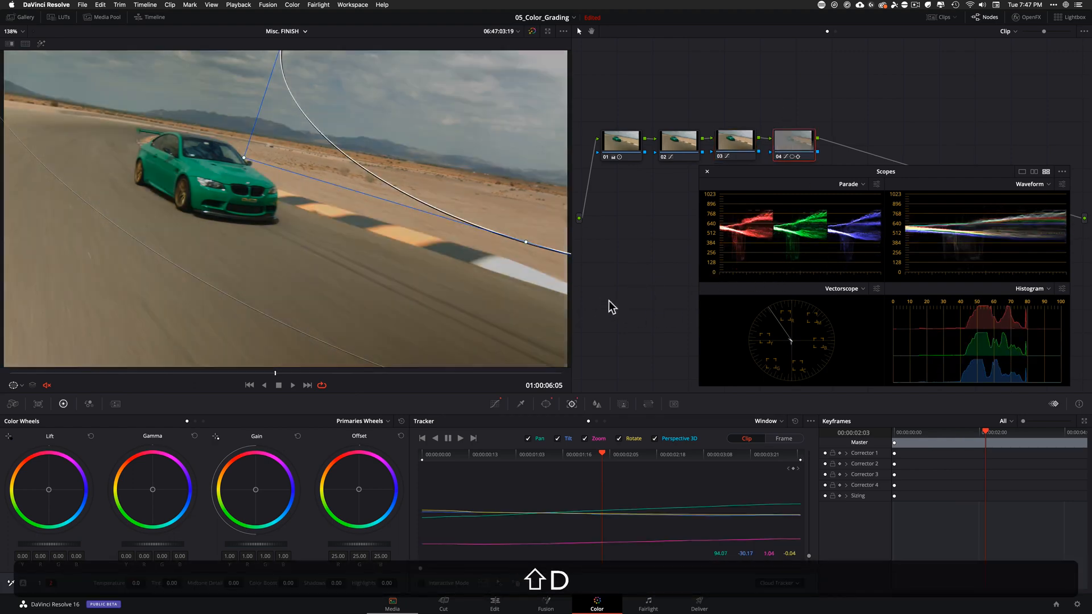
pyautogui.press('super+d')
pyautogui.click(722, 146)
pyautogui.hotkey('shift', 'd')
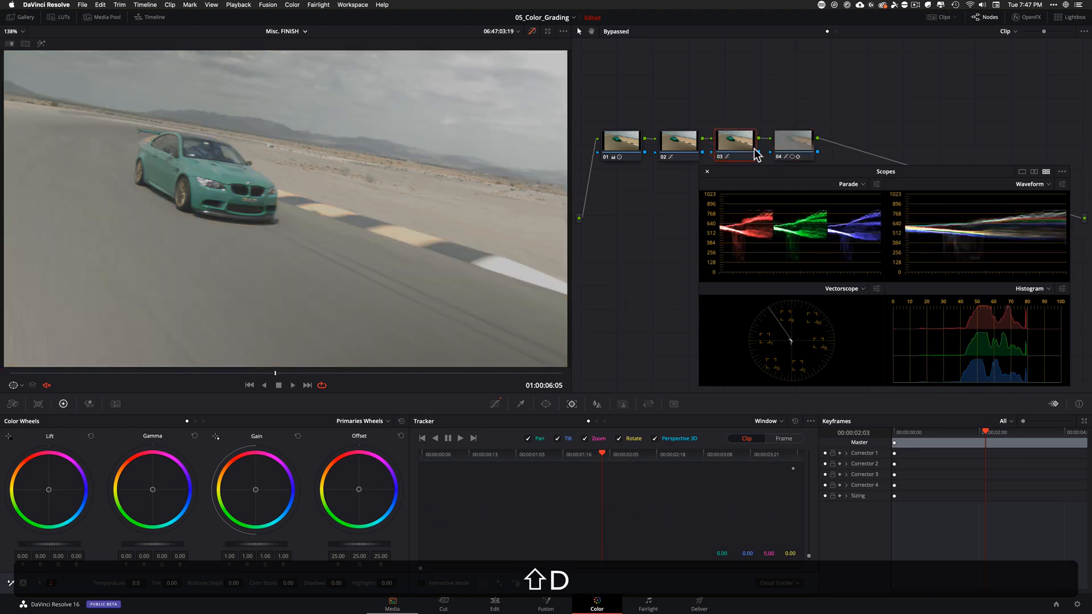
pyautogui.hotkey('shift', 'd')
# - Enlarge the viewer, move the scopes aside, and play the shot while comparing the full grade with the original
pyautogui.hotkey('shift', 'f')
pyautogui.moveTo(779, 180); pyautogui.dragTo(1091, 240)
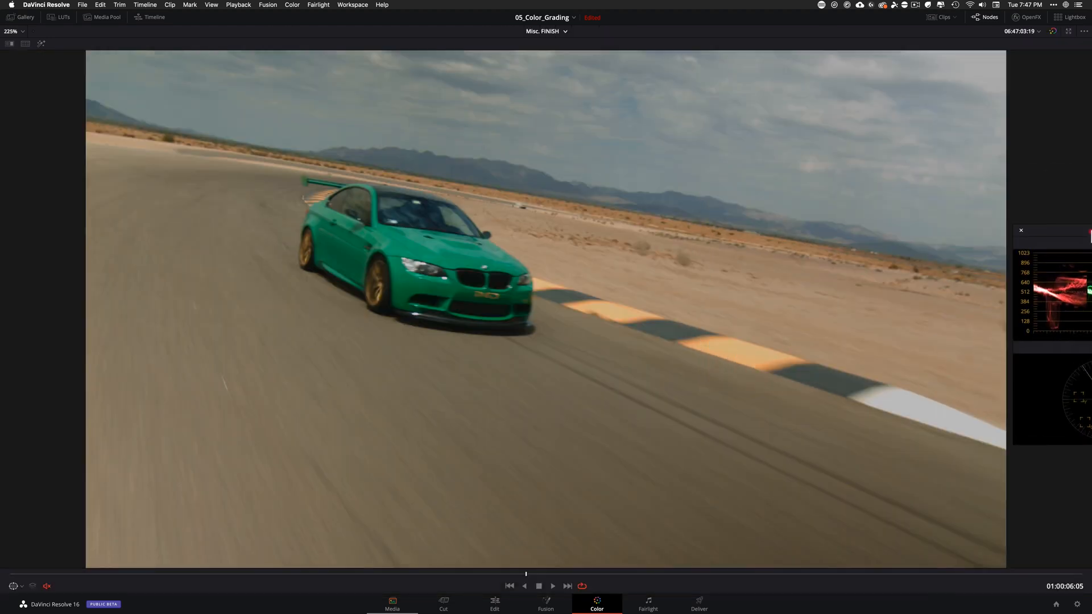
pyautogui.press('space')
pyautogui.hotkey('shift', 'd')
pyautogui.hotkey('shift', 'd')
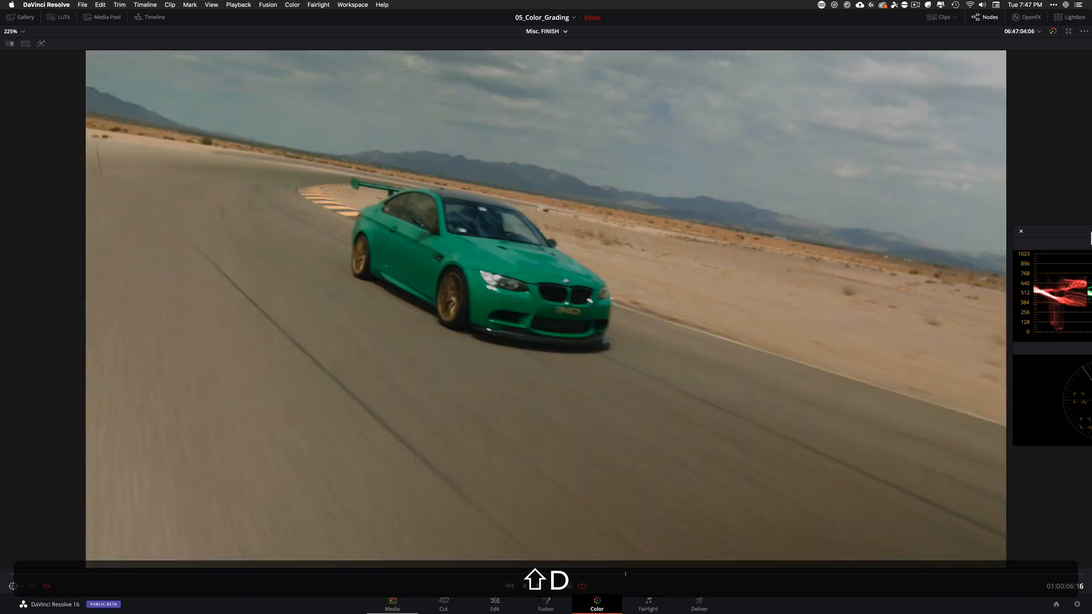
pyautogui.press('space')
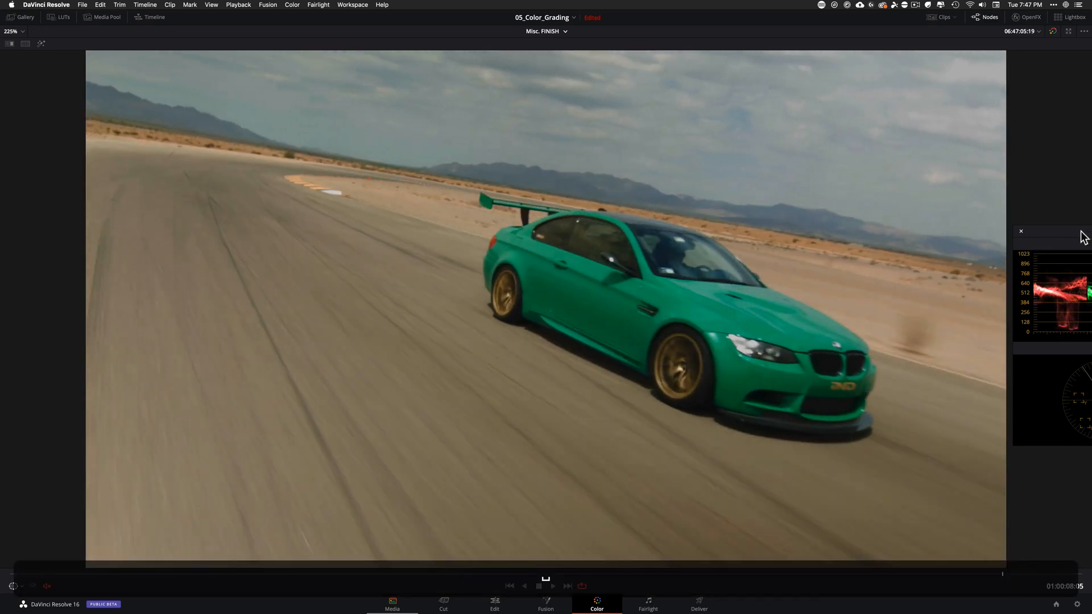
# - Restore the normal viewer layout, select node 04 at 01:00:06:11, and move the scopes below the node graph
pyautogui.hotkey('shift', 'f')
pyautogui.moveTo(1047, 235); pyautogui.dragTo(681, 198)
pyautogui.click(530, 373)
pyautogui.moveTo(541, 376); pyautogui.dragTo(301, 374)
pyautogui.click(785, 142)
pyautogui.moveTo(755, 202); pyautogui.dragTo(806, 376)
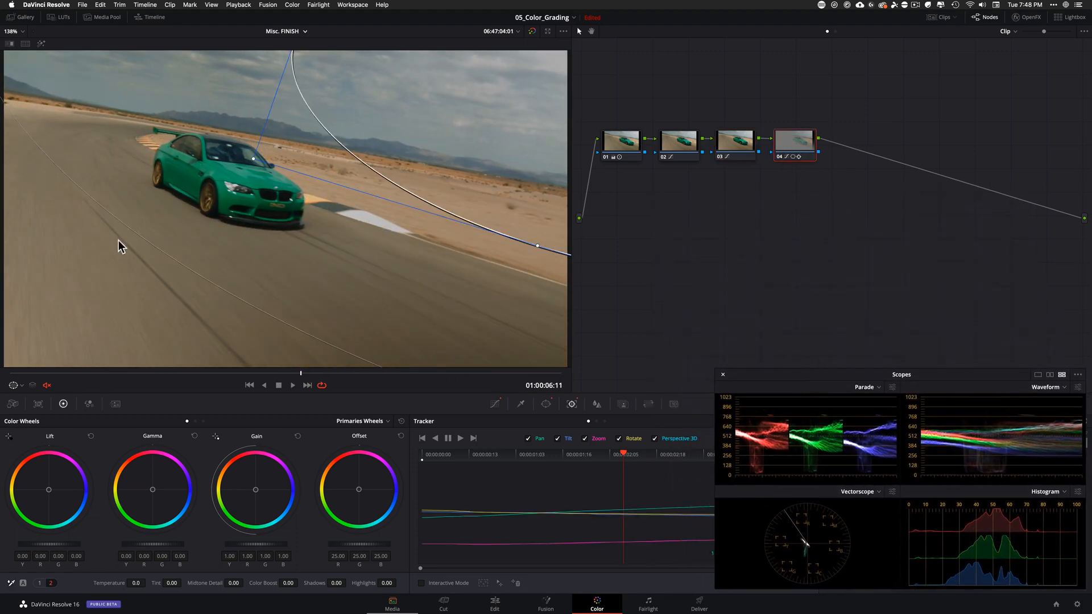
# - Scrub through the shot, toggle the full grade bypass to compare, and stop at 01:00:06:00
pyautogui.moveTo(290, 375); pyautogui.dragTo(153, 374)
pyautogui.hotkey('shift', 'd')
pyautogui.hotkey('shift', 'd')
pyautogui.moveTo(377, 374); pyautogui.dragTo(249, 374)
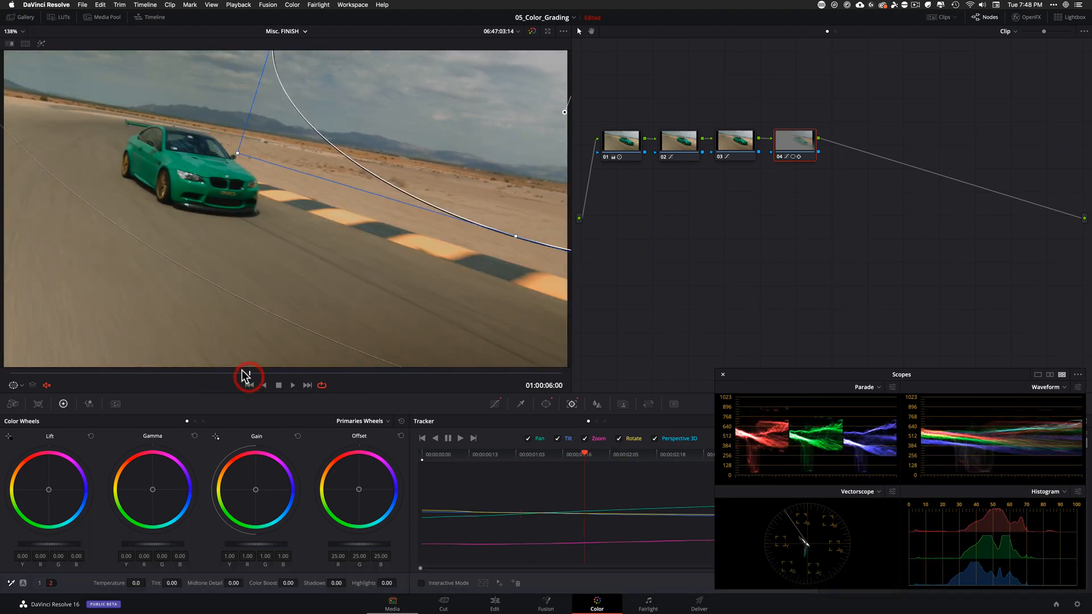